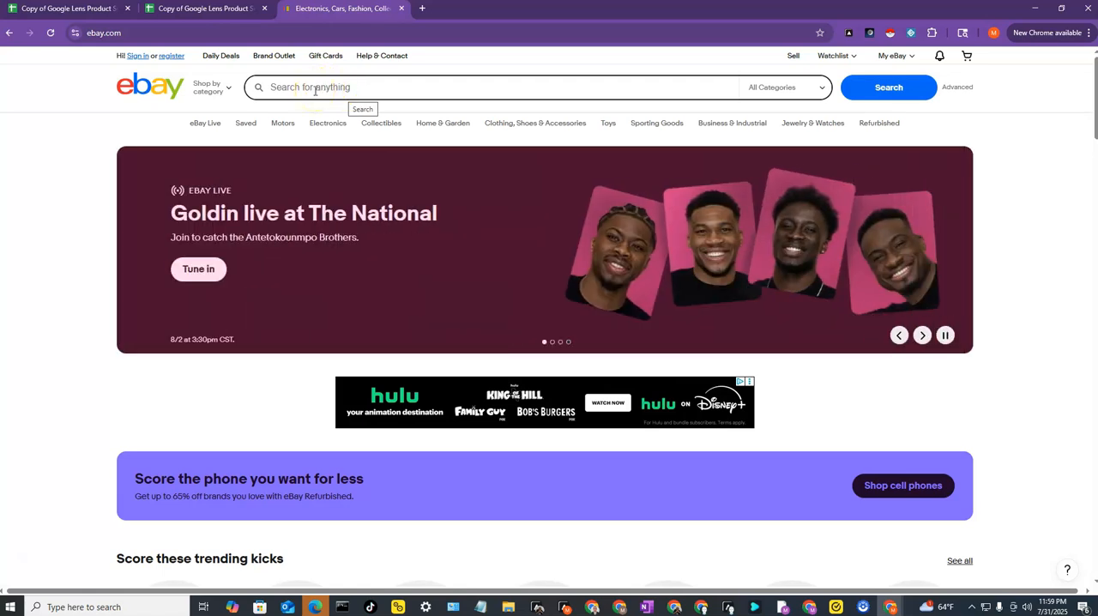
- Search eBay for "shoes" and open the advanced search form for that query
click(315, 90)
text(shoes)
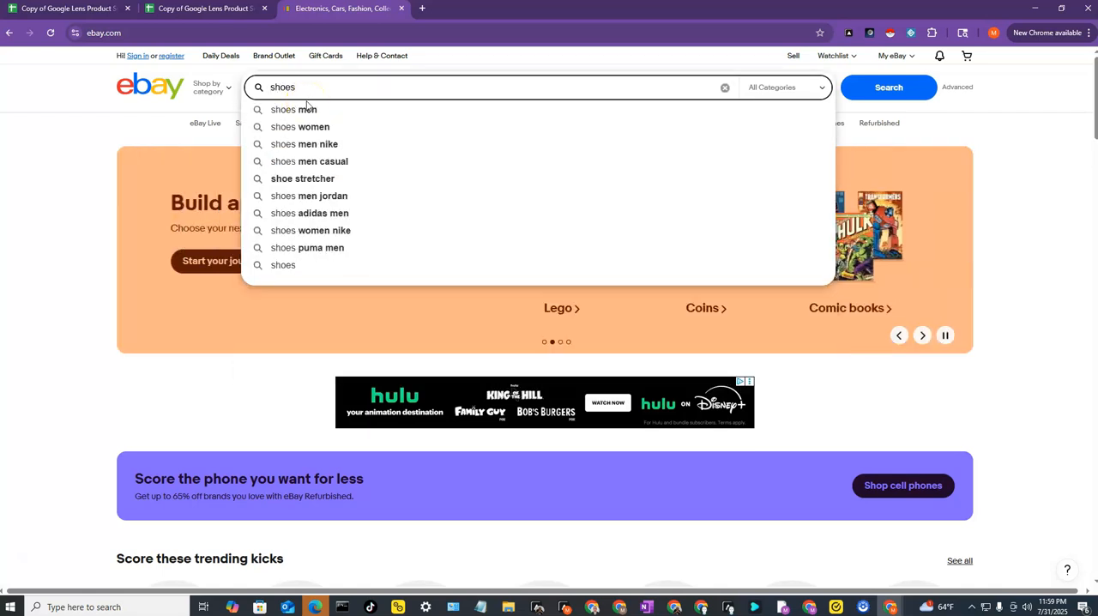
click(305, 93)
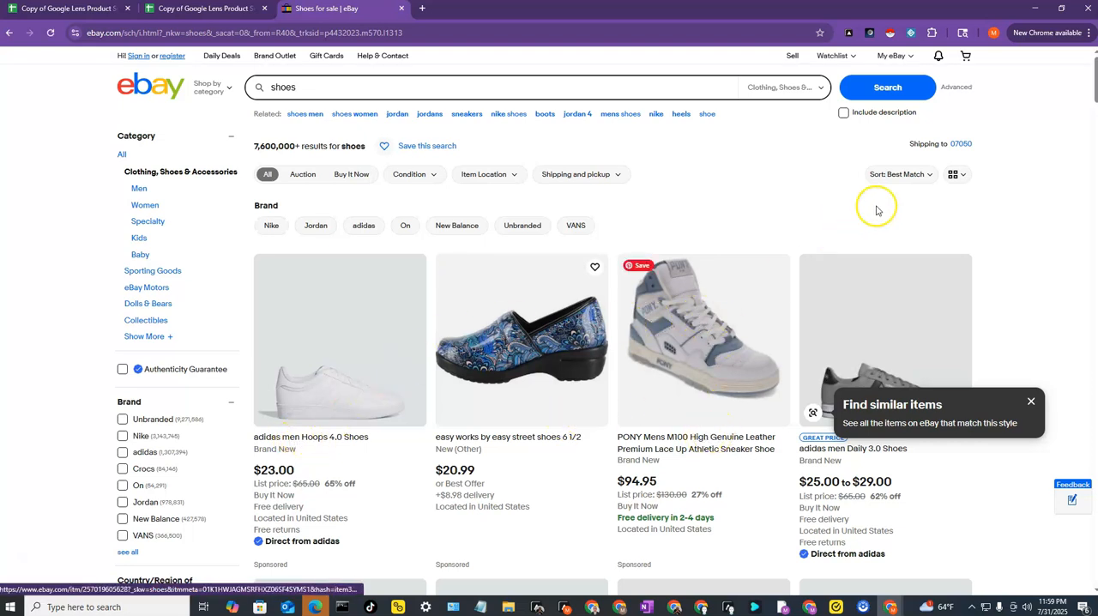
click(956, 89)
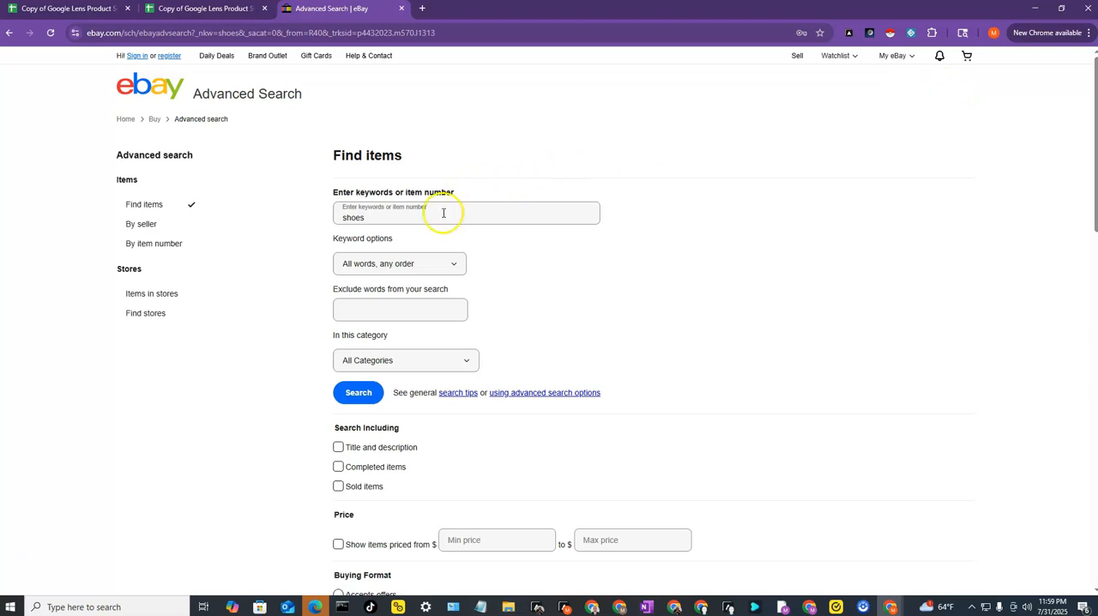
- Restrict the advanced search to completed and sold items with the Buy It Now format and New condition
scroll(515, 274, down, 1)
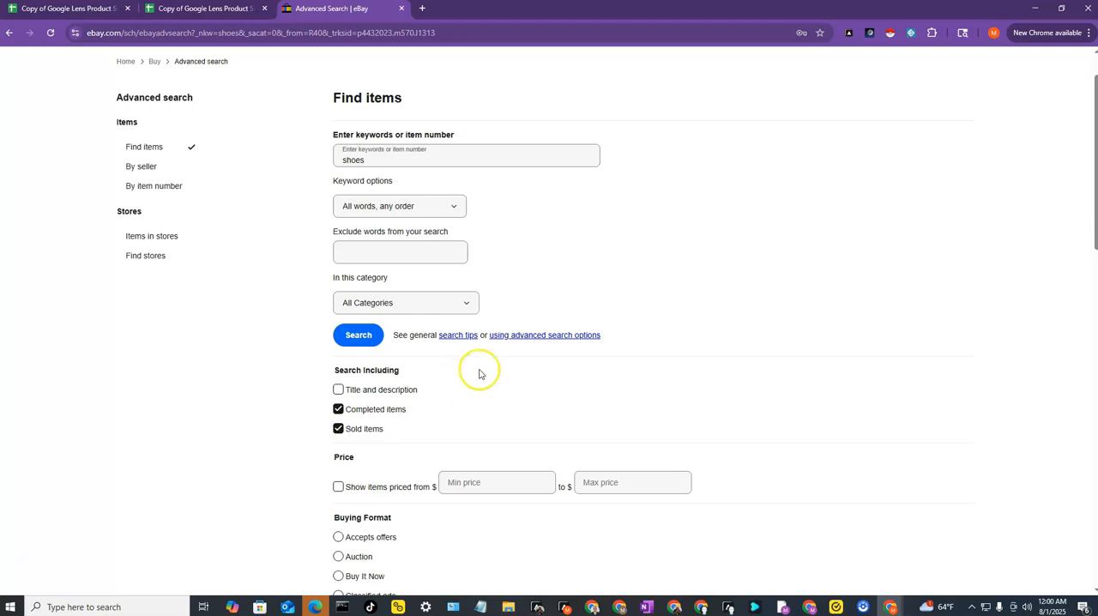
scroll(485, 369, down, 4)
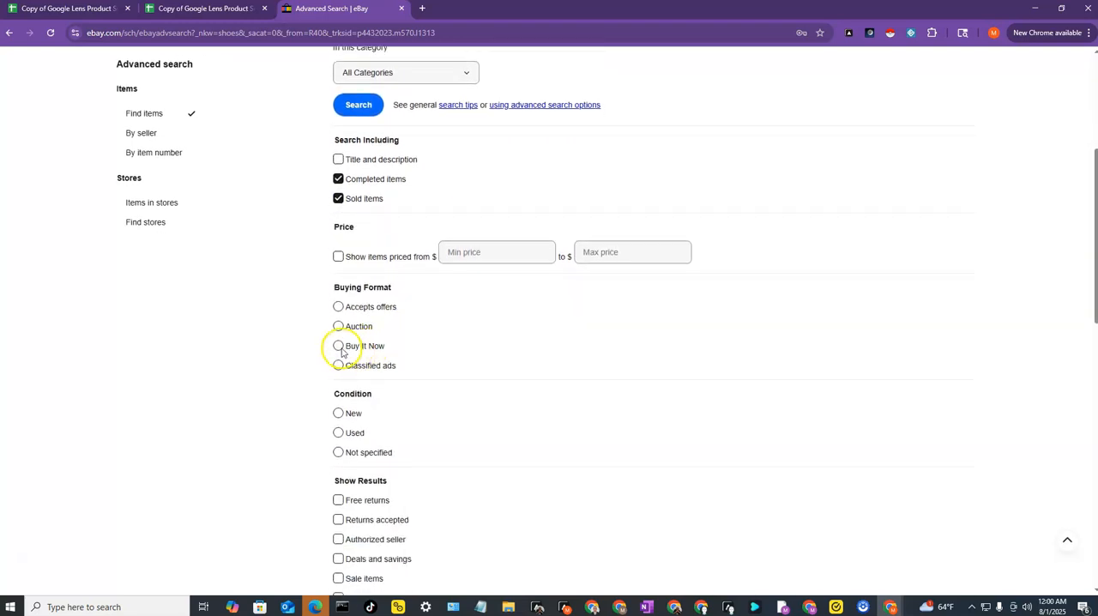
click(340, 346)
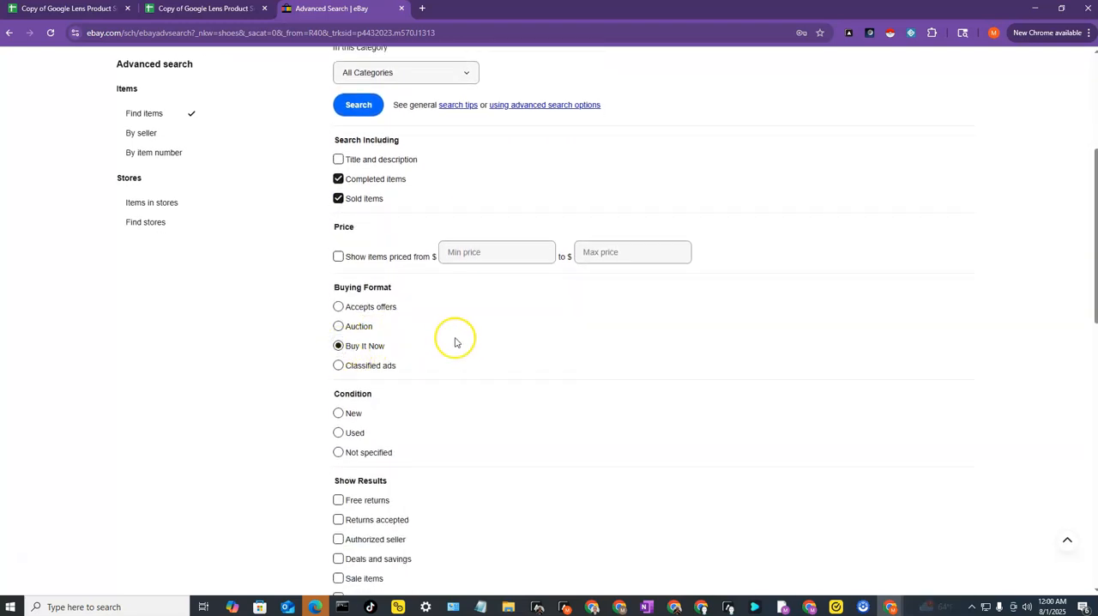
scroll(454, 343, down, 2)
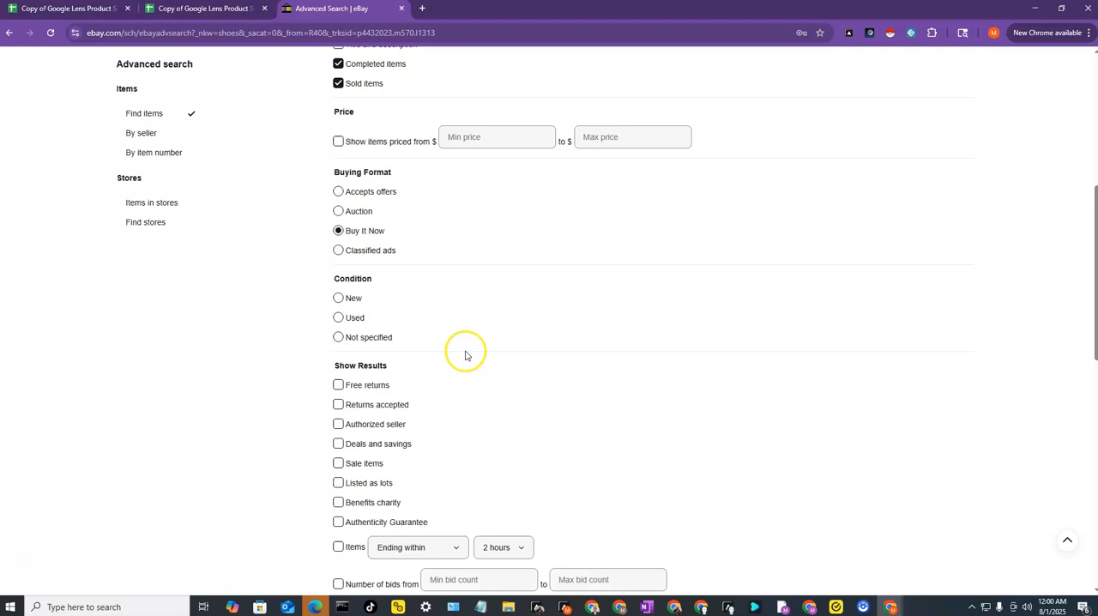
click(340, 299)
- Limit the advanced search to items with free shipping and a US Only item location
scroll(412, 266, down, 2)
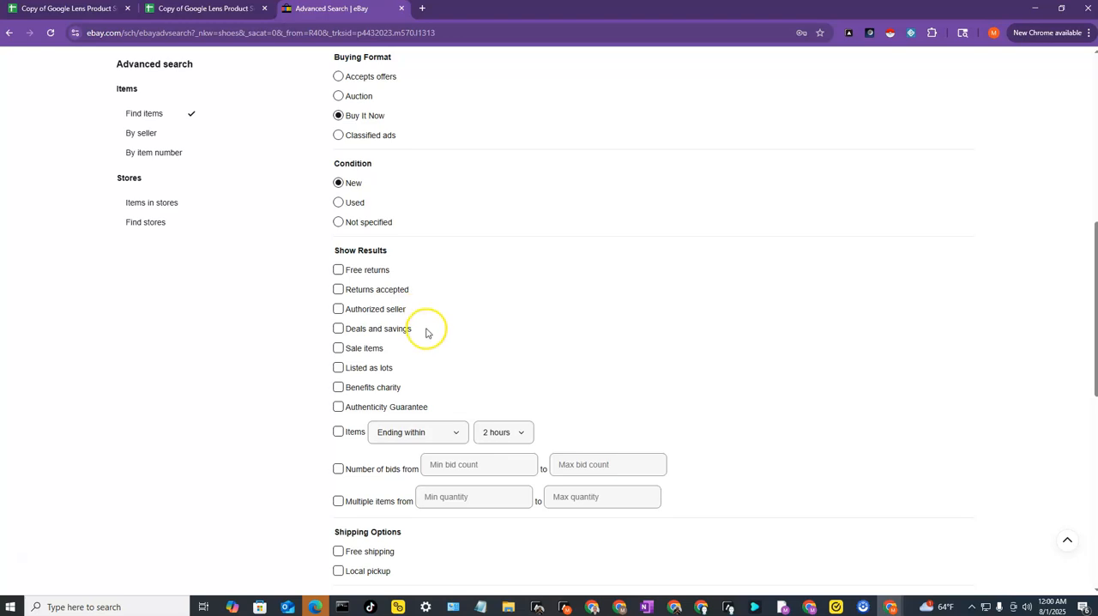
scroll(429, 335, down, 2)
click(339, 437)
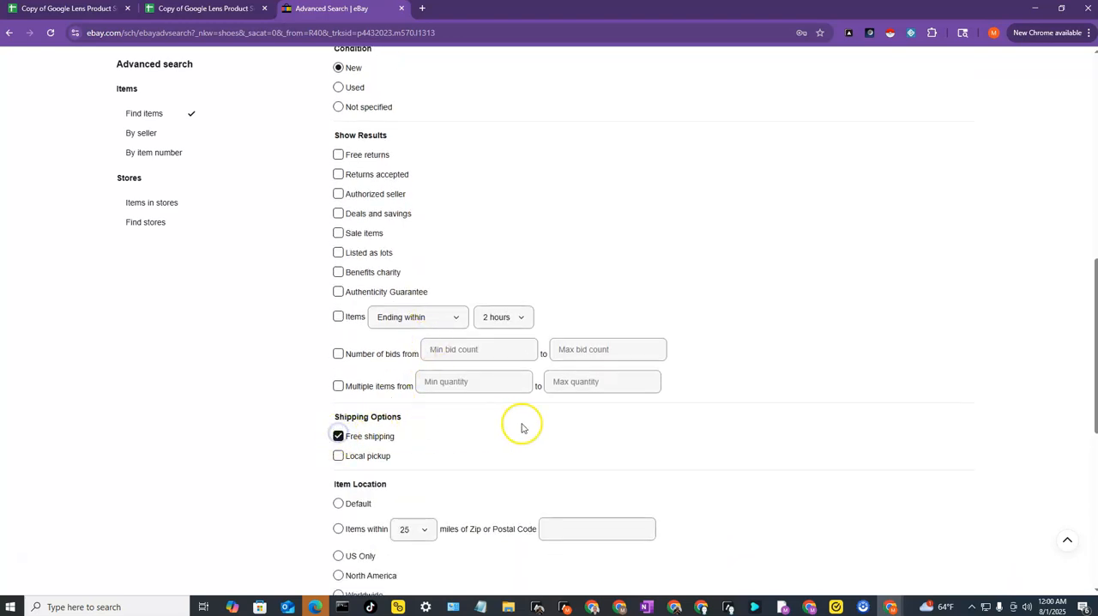
scroll(520, 424, down, 3)
click(338, 382)
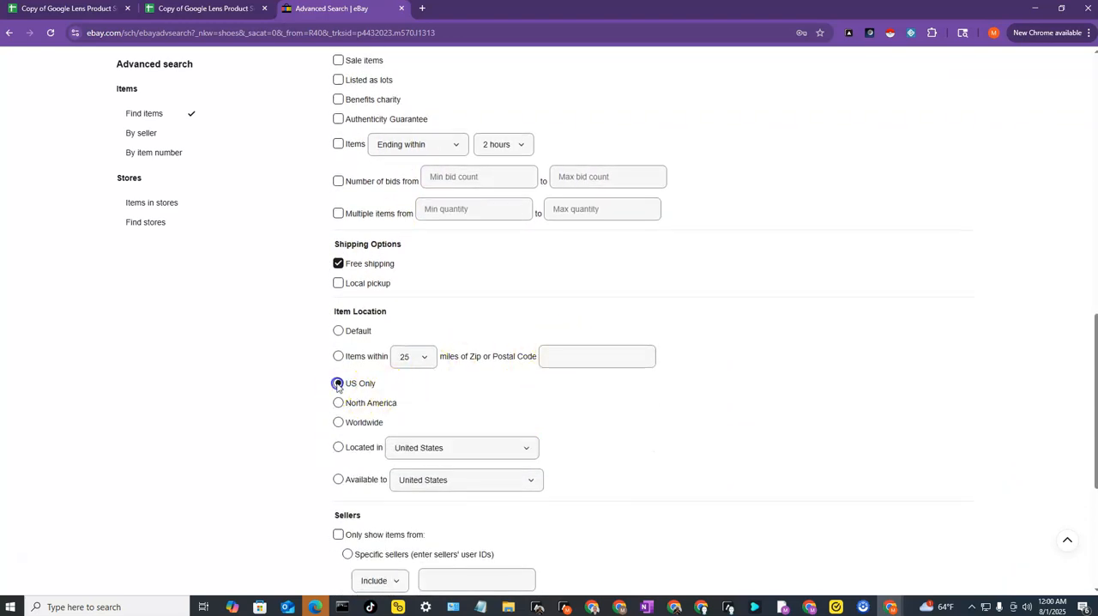
- Set the results per page to 240 and run the advanced search
scroll(455, 383, down, 3)
scroll(497, 372, down, 3)
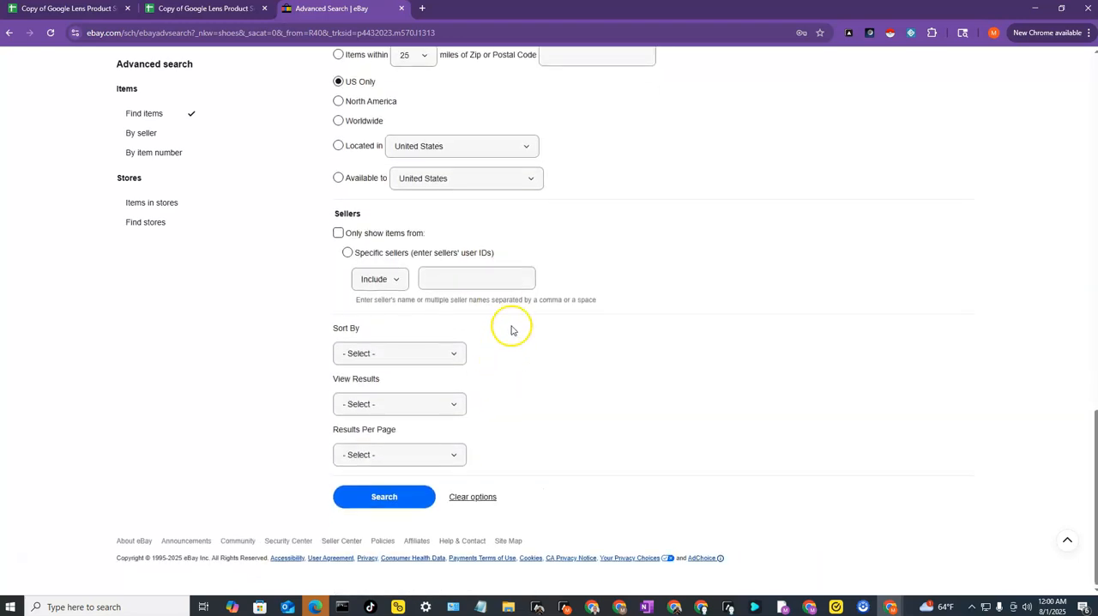
click(443, 454)
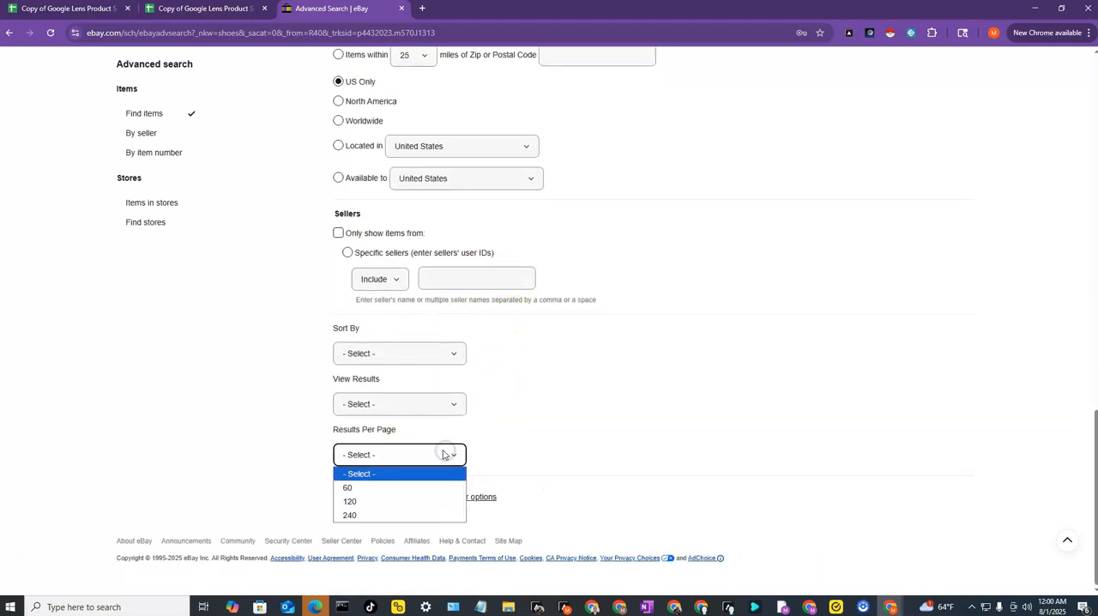
click(405, 514)
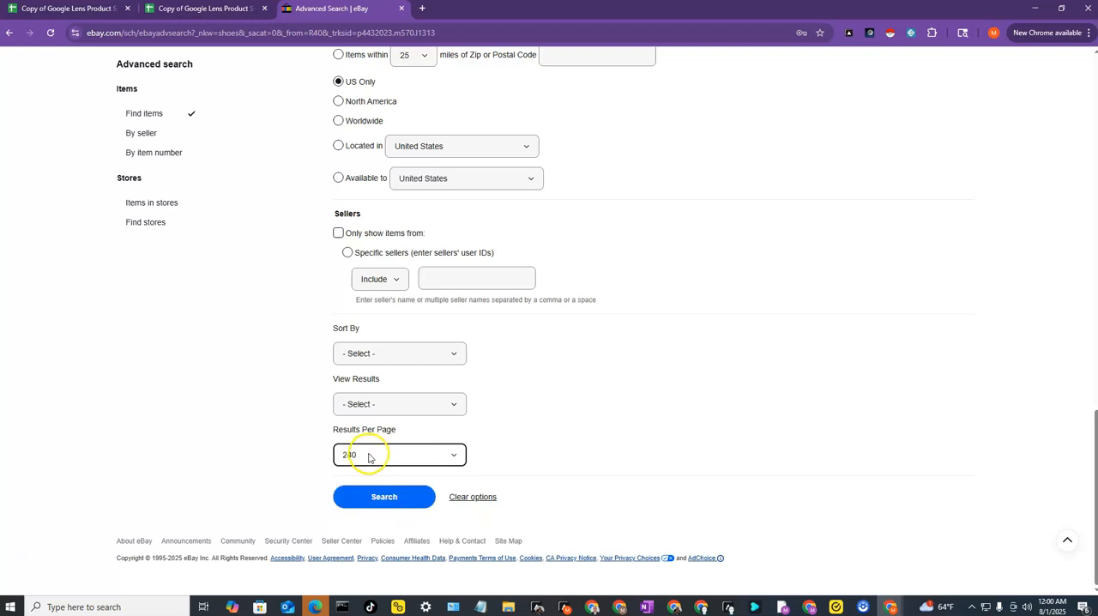
click(387, 499)
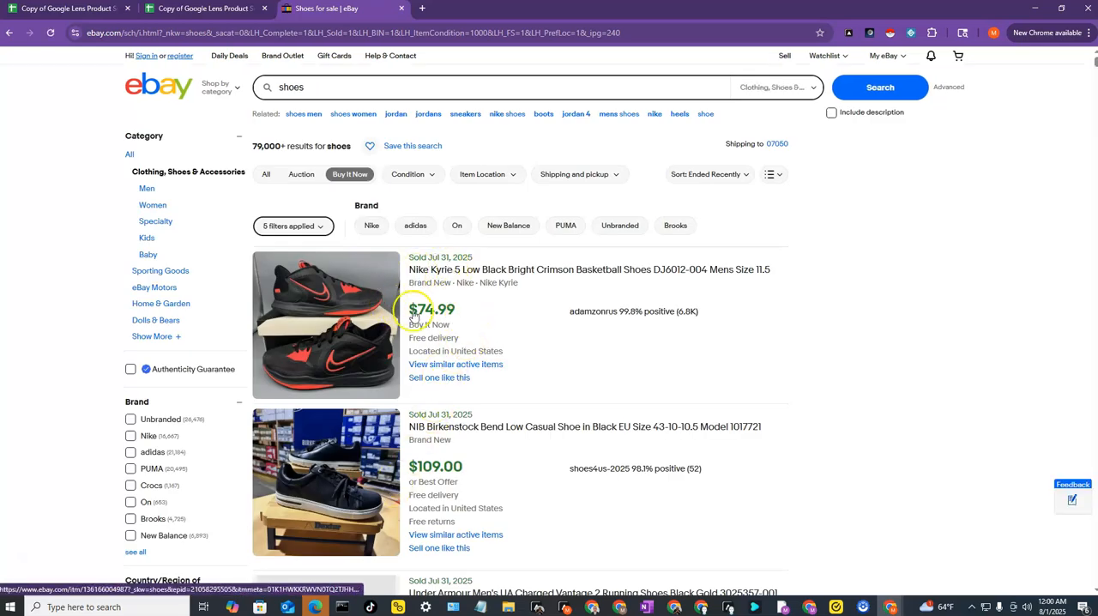
- Look through the sold shoe listings, examining their sale dates, prices and sellers, and return to the start of the results
scroll(451, 337, down, 2)
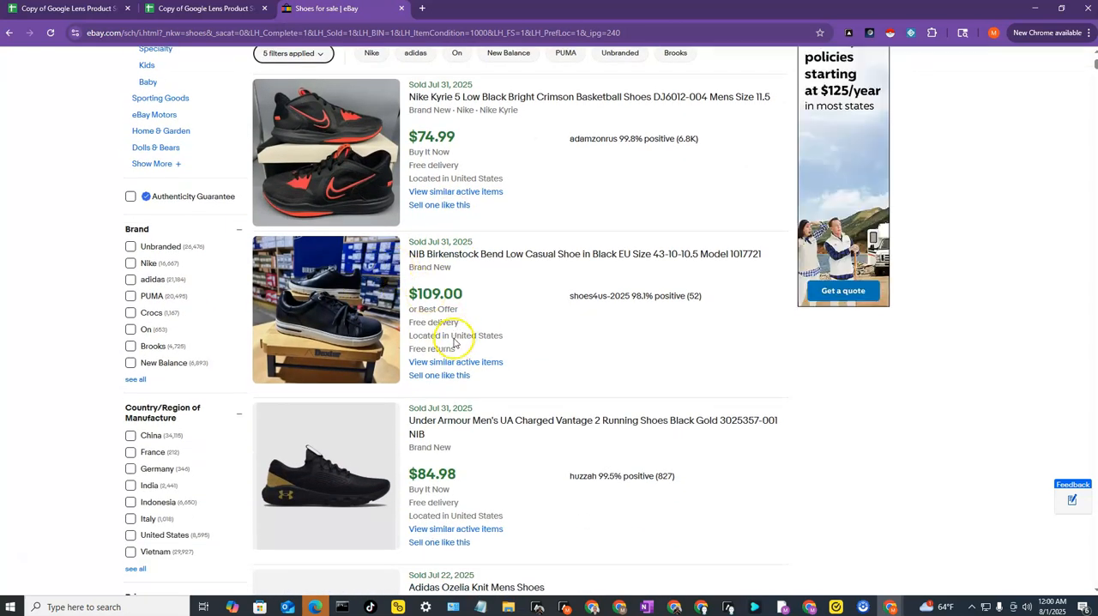
scroll(426, 316, down, 2)
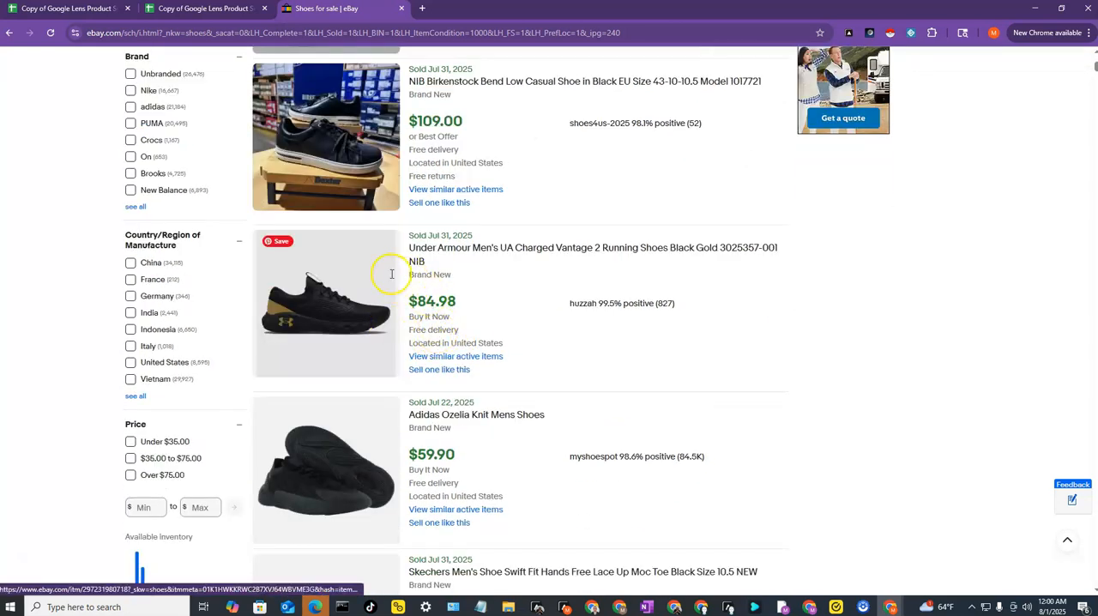
scroll(392, 274, down, 4)
scroll(452, 370, down, 1)
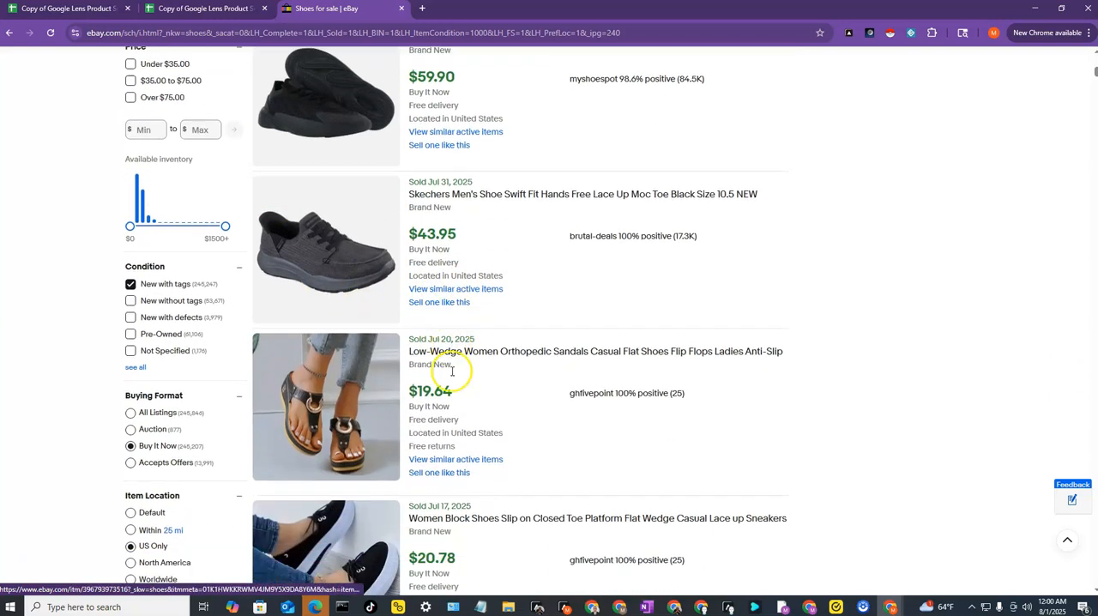
scroll(452, 371, down, 4)
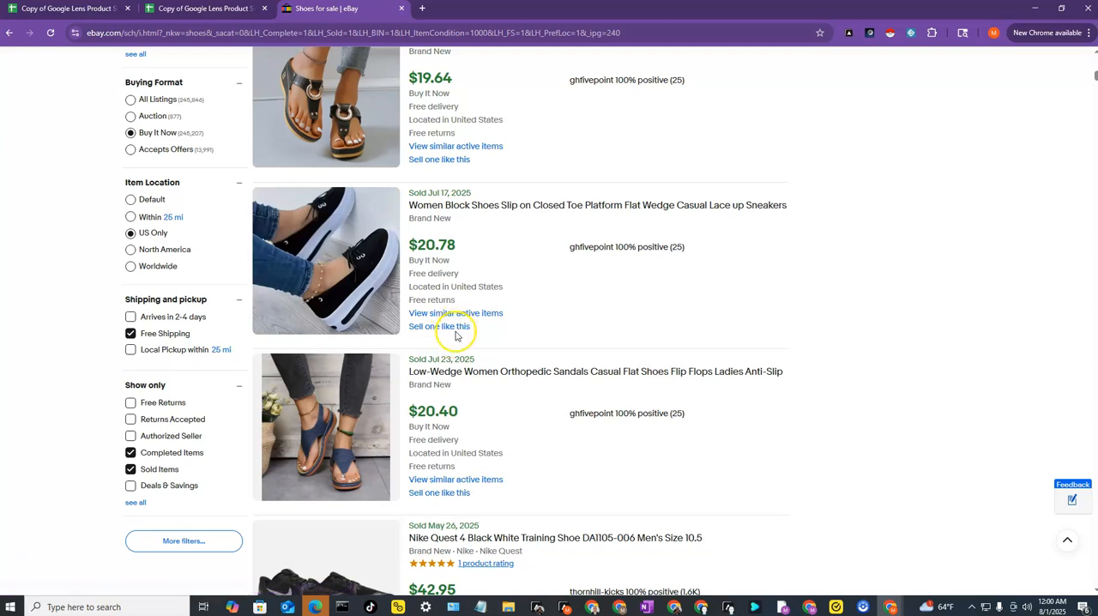
scroll(455, 329, down, 2)
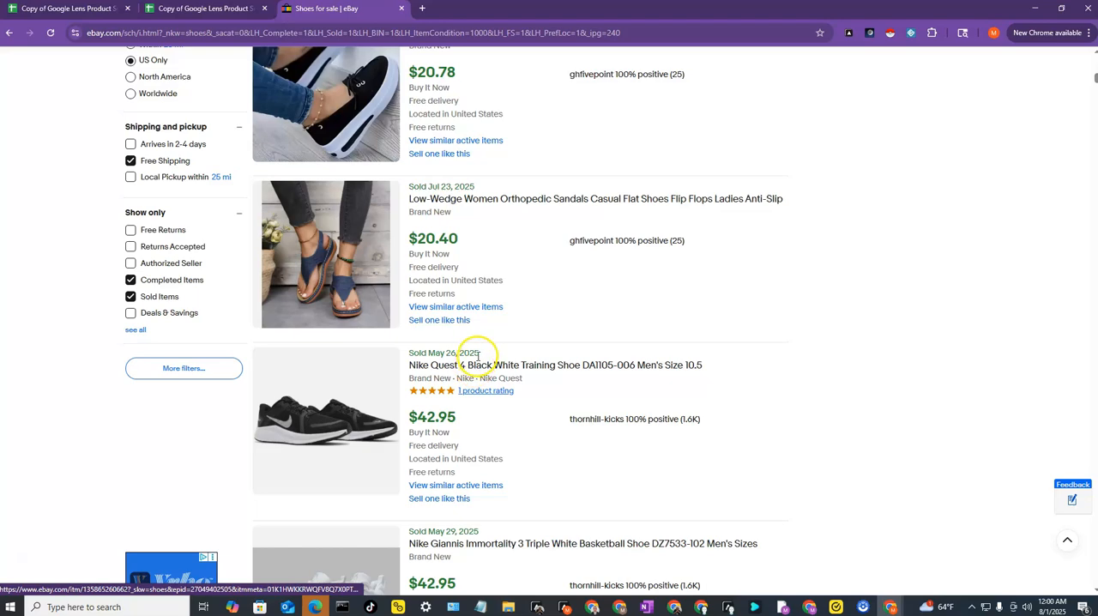
scroll(478, 355, up, 7)
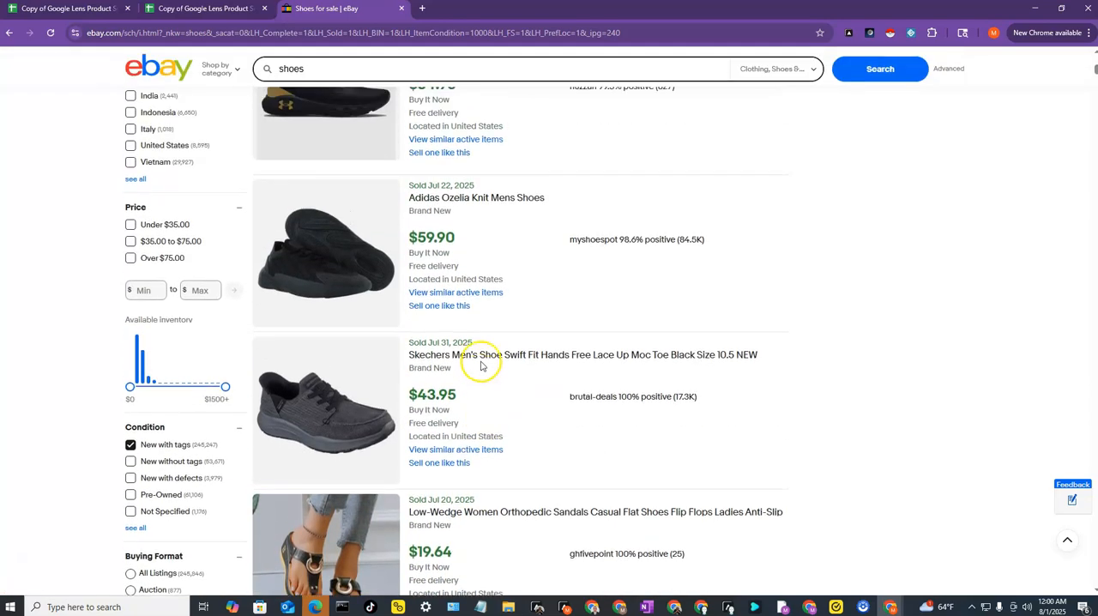
scroll(478, 360, up, 7)
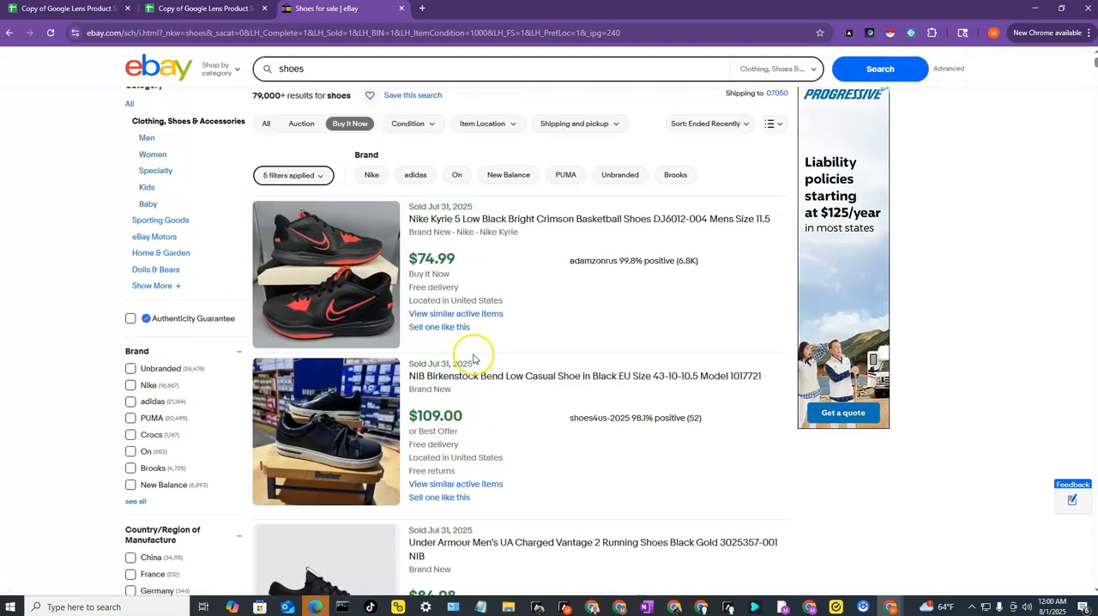
scroll(473, 358, up, 1)
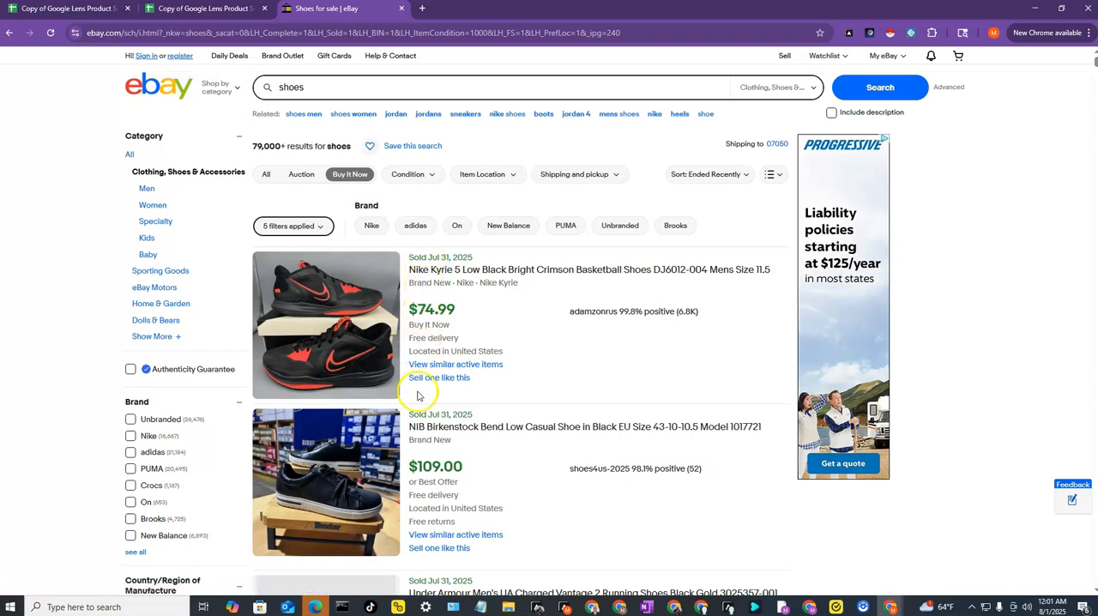
- Run Instant Data Scraper on the shoe results page and review the rows of its extracted table
click(891, 36)
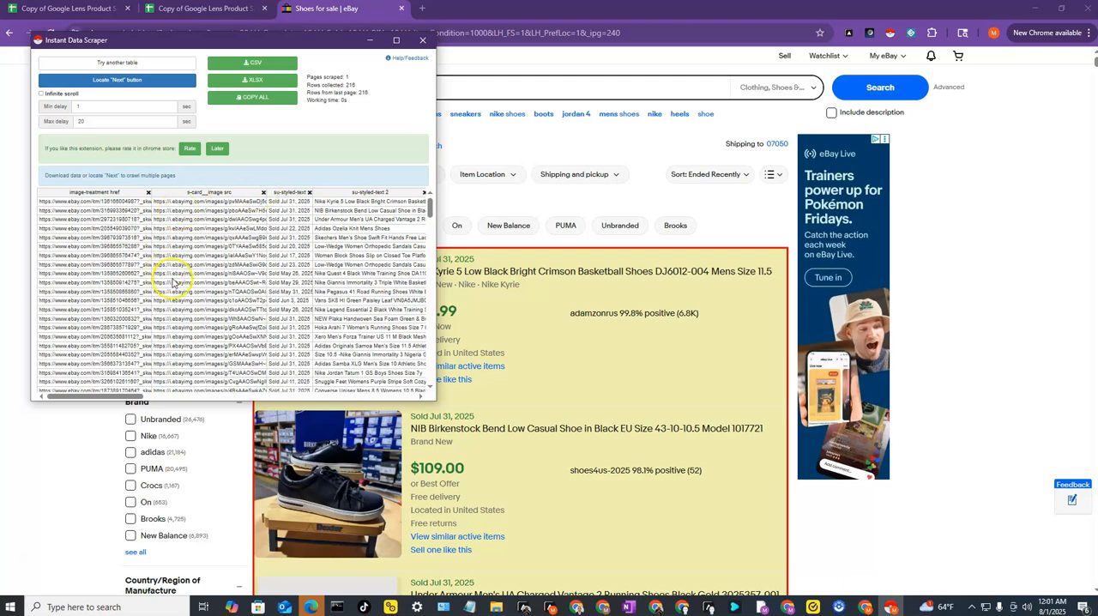
drag(120, 399, 94, 401)
scroll(276, 319, down, 5)
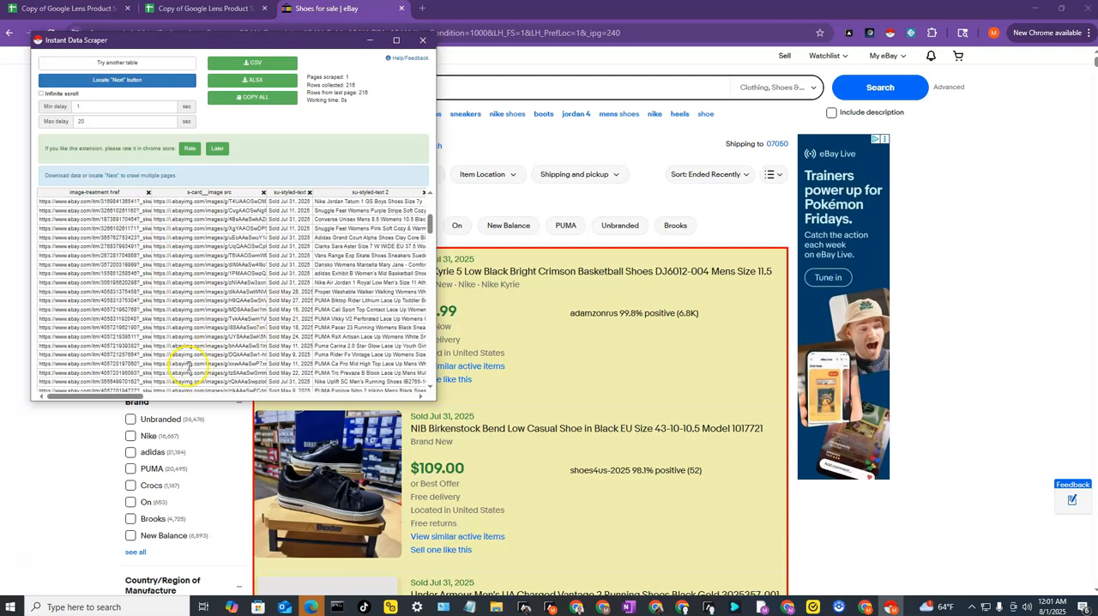
scroll(165, 290, down, 5)
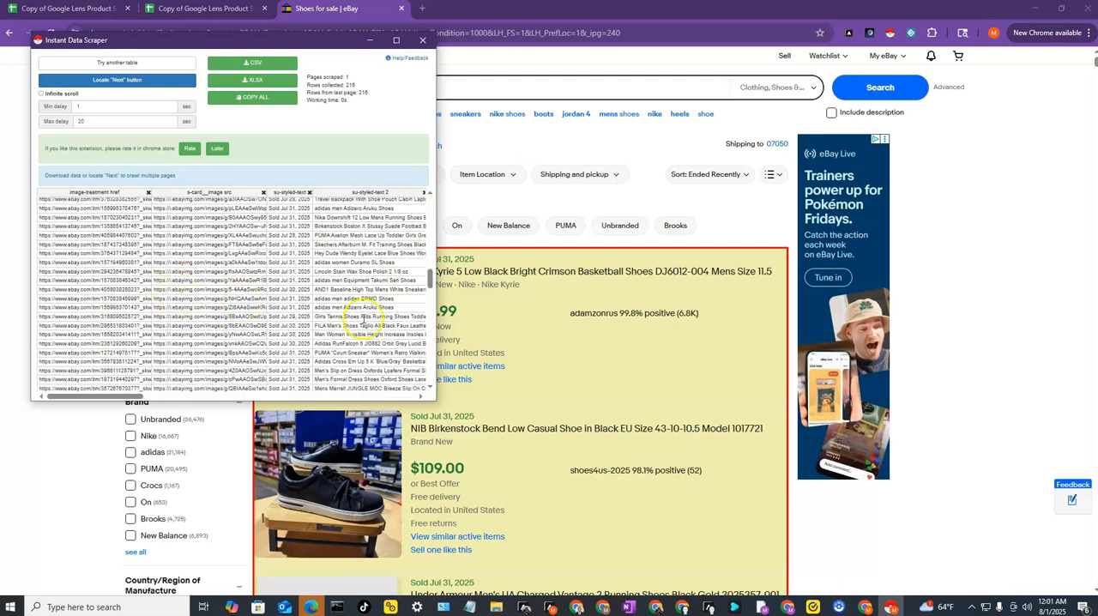
scroll(258, 270, down, 5)
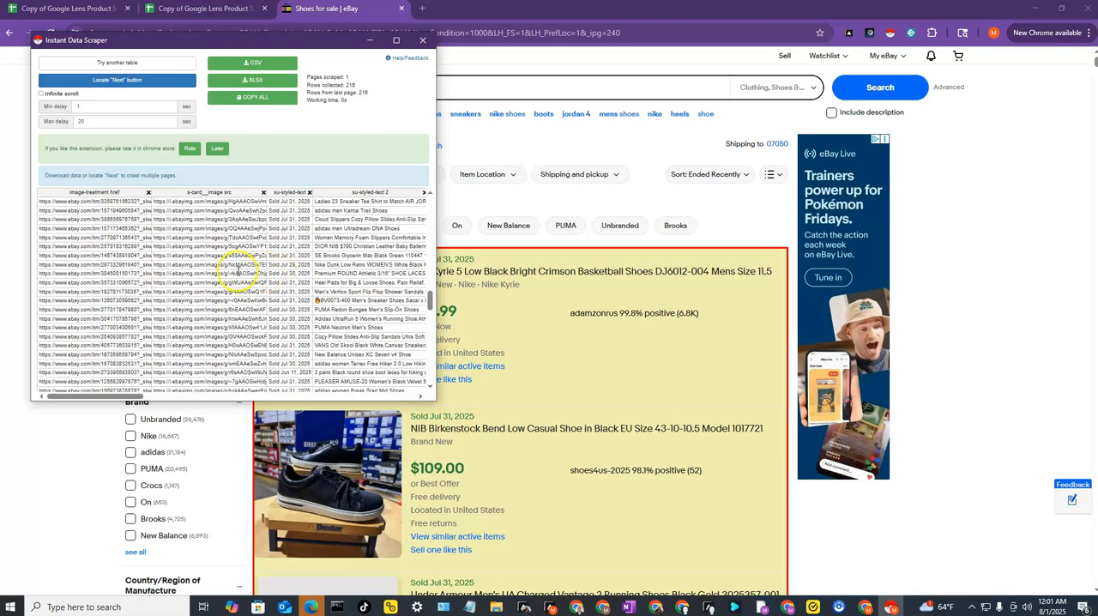
drag(430, 302, 430, 199)
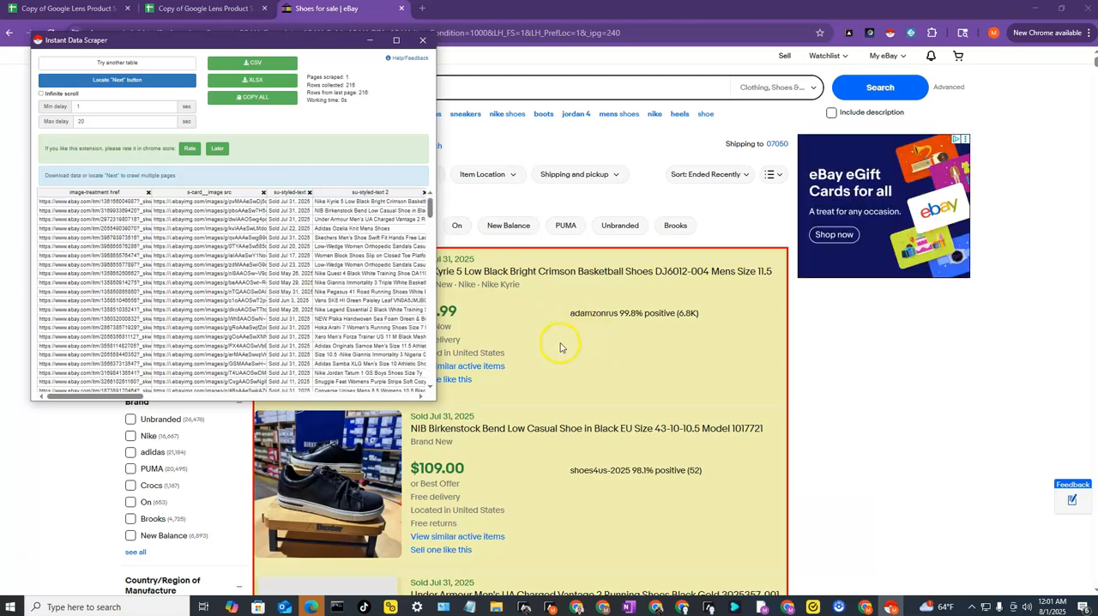
- Look through the listings highlighted by the scraper down to the page navigation at the end of the results
scroll(562, 347, down, 12)
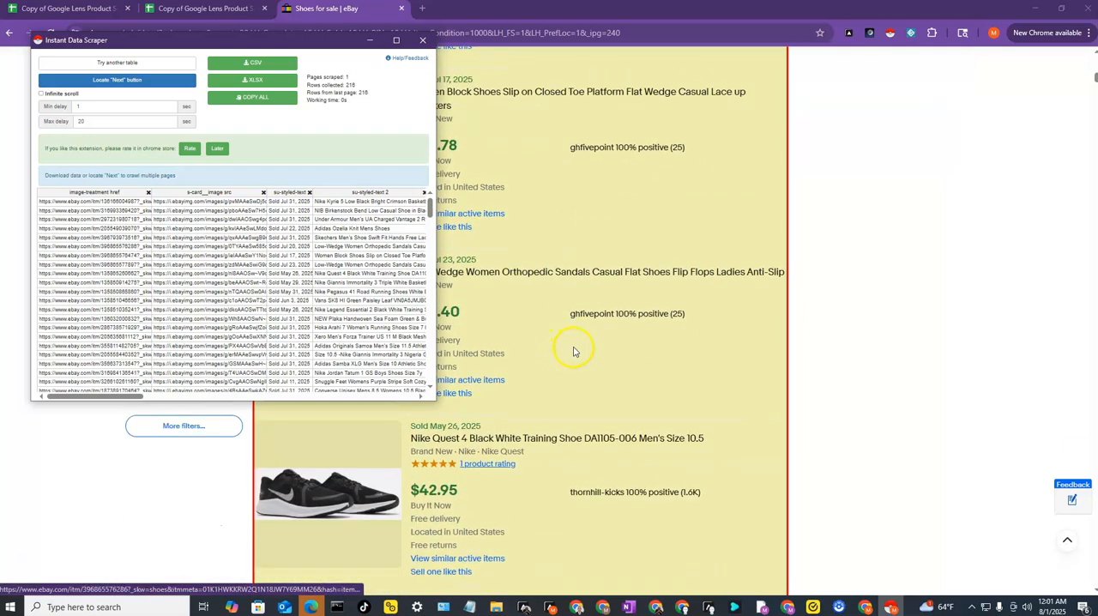
scroll(573, 351, down, 15)
scroll(575, 350, down, 15)
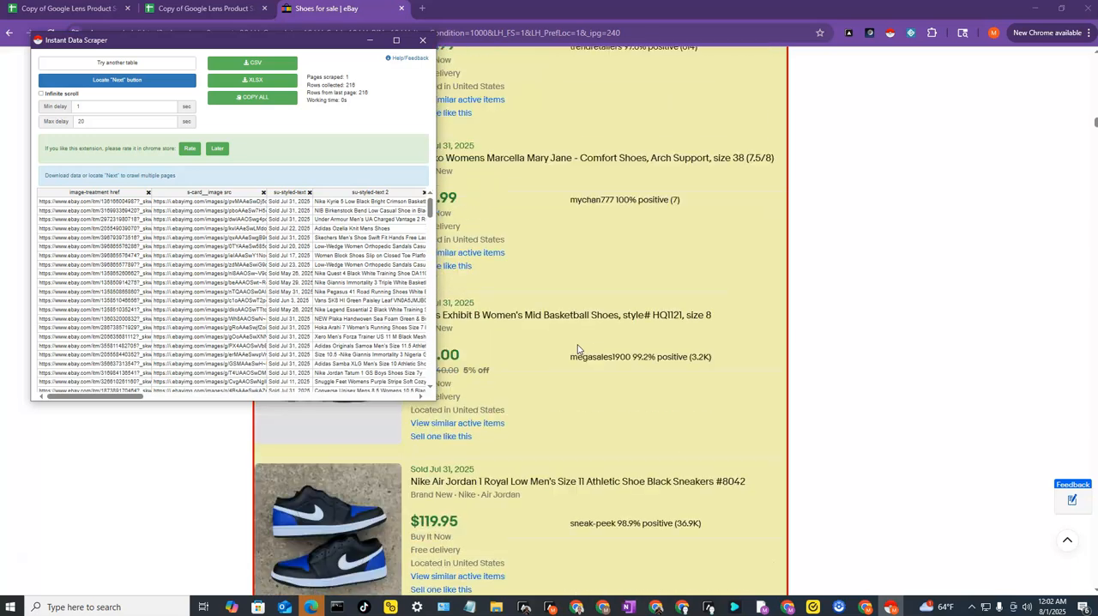
scroll(577, 348, down, 15)
scroll(587, 340, down, 15)
scroll(600, 343, down, 15)
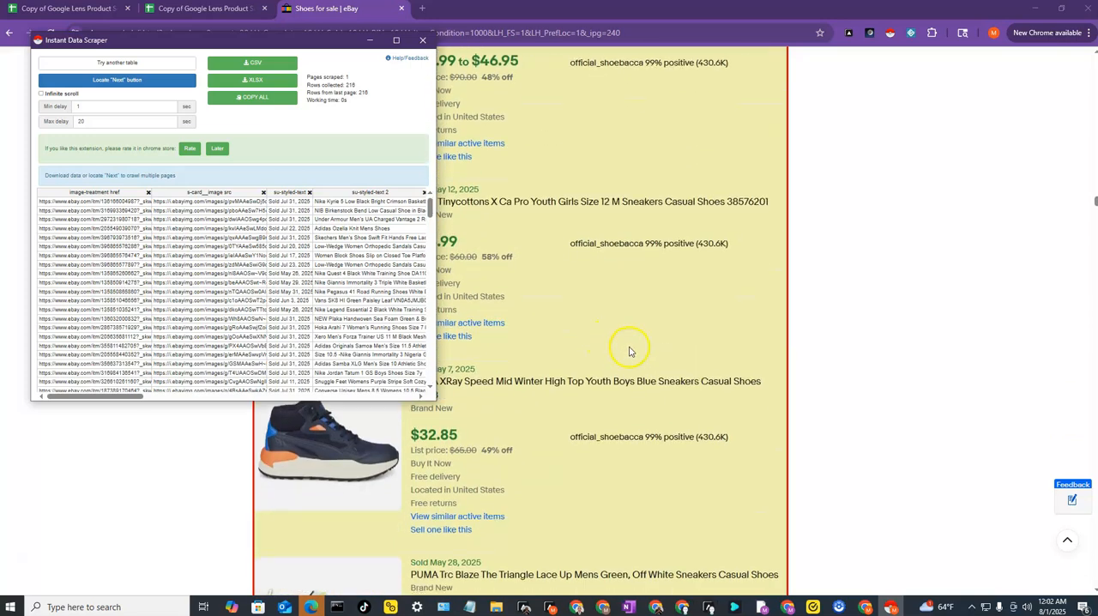
scroll(629, 350, down, 5)
drag(1095, 211, 1096, 575)
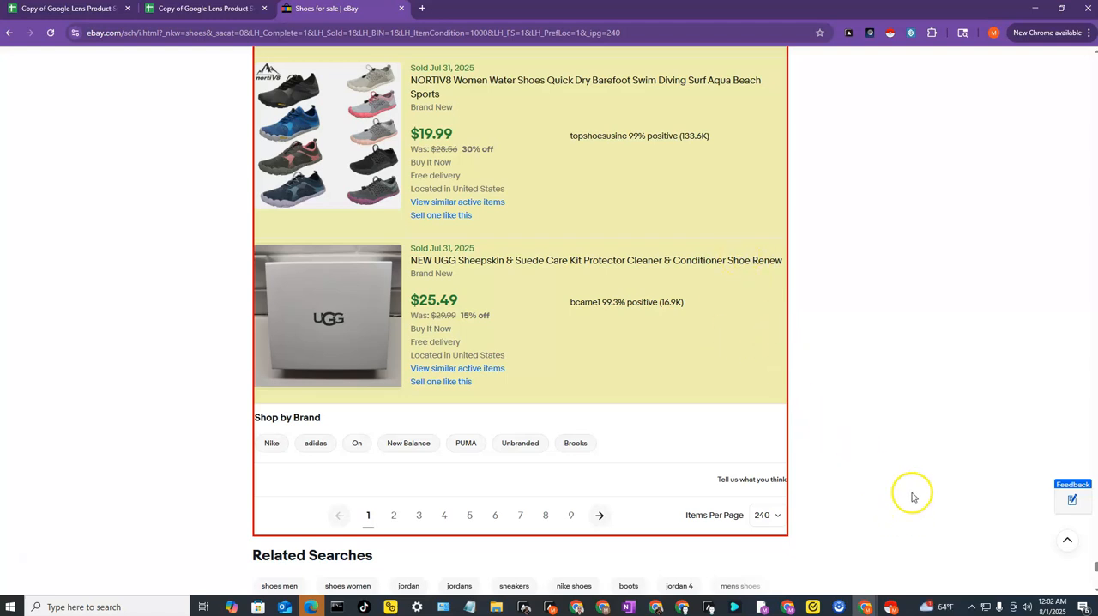
- Mark the results' next-page arrow as Instant Data Scraper's "Next" button and start crawling the pages
click(892, 608)
click(892, 608)
click(892, 608)
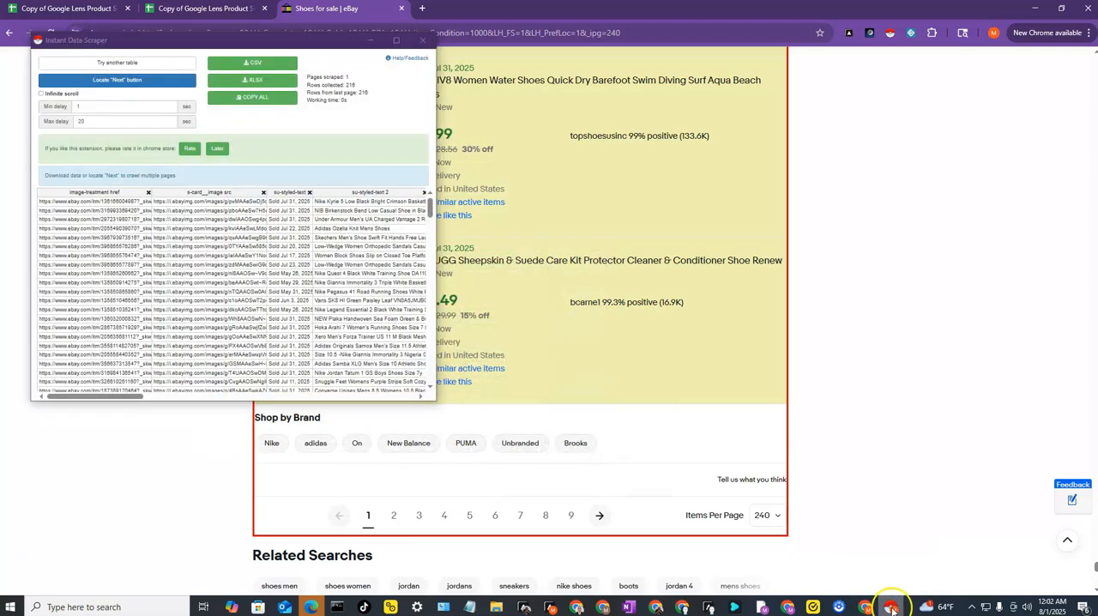
click(121, 82)
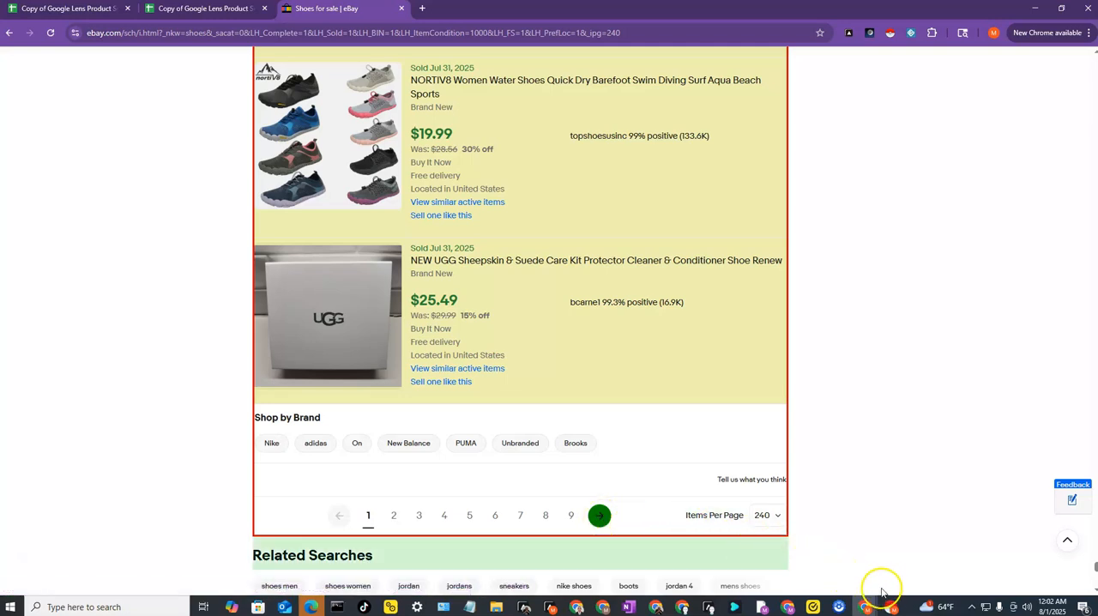
click(893, 610)
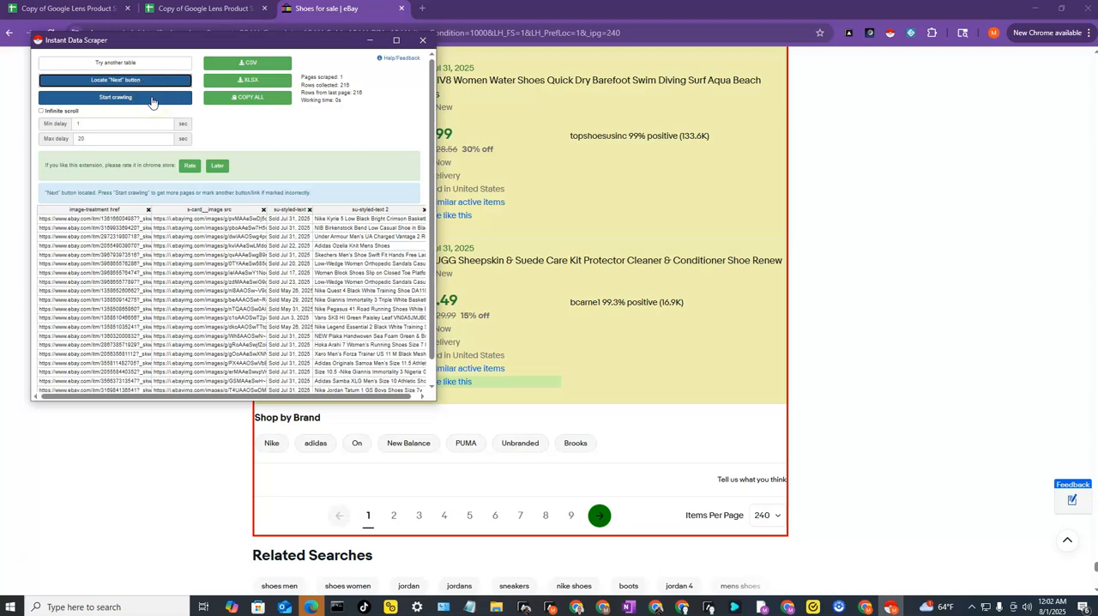
click(152, 97)
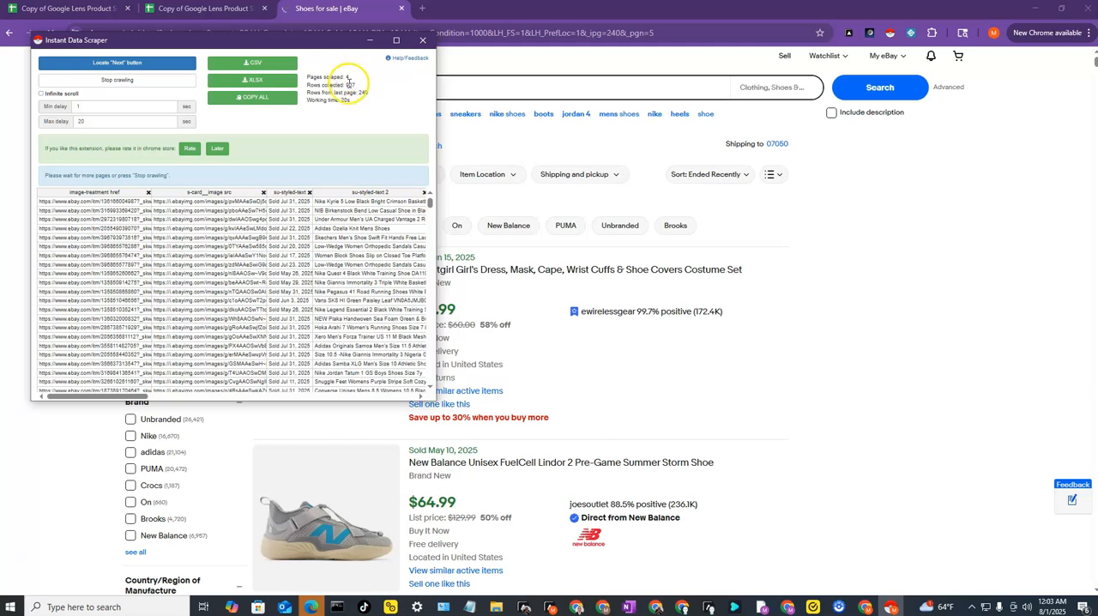
- Stop the crawl and check how many pages were scraped and how many rows were collected
click(146, 82)
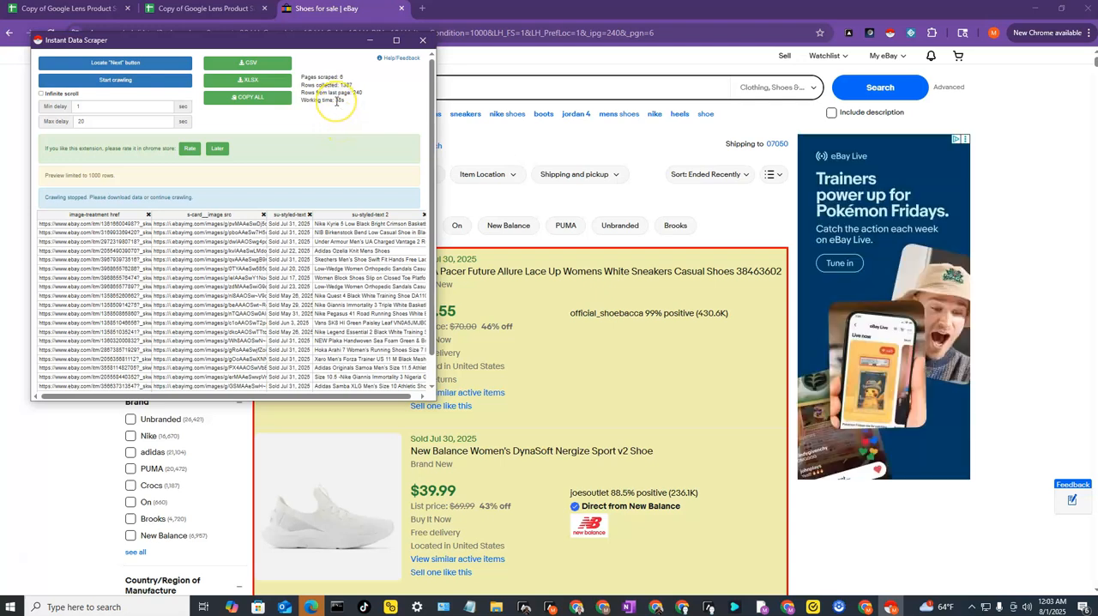
key(ctrl+plus)
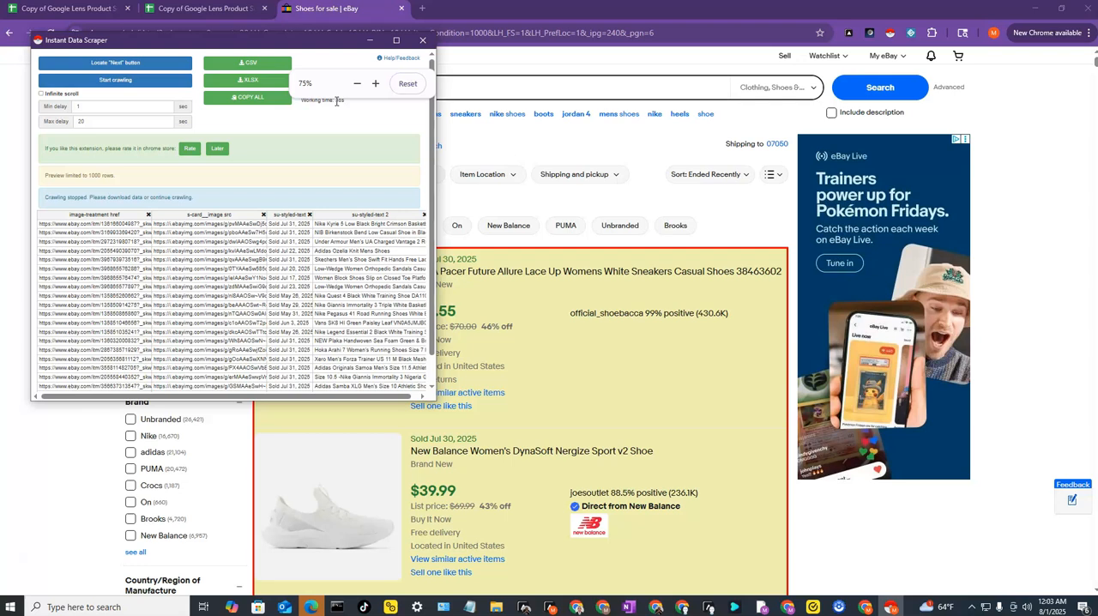
key(ctrl+plus)
key(ctrl+plus)
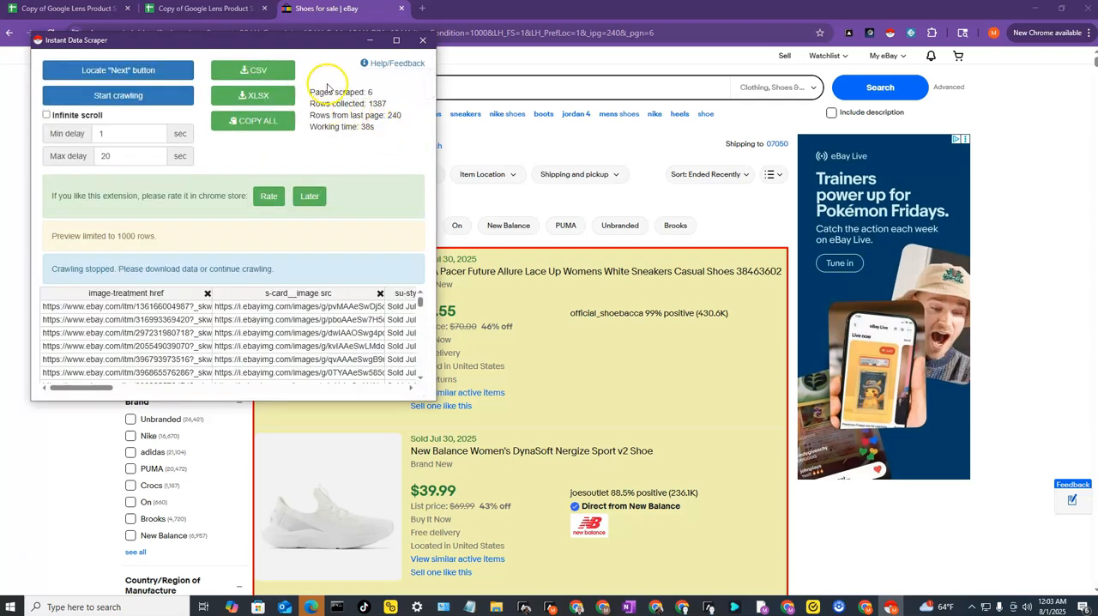
double_click(374, 93)
double_click(385, 104)
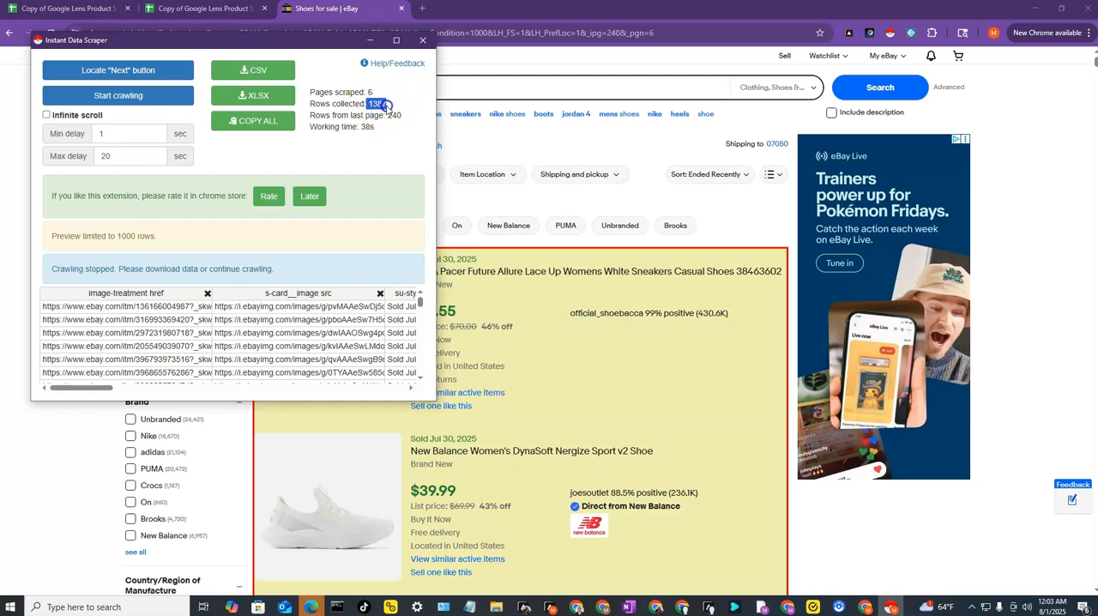
- Download the scraped rows as a CSV file and switch to the Google Lens Product Sourcer template in Google Sheets
click(258, 74)
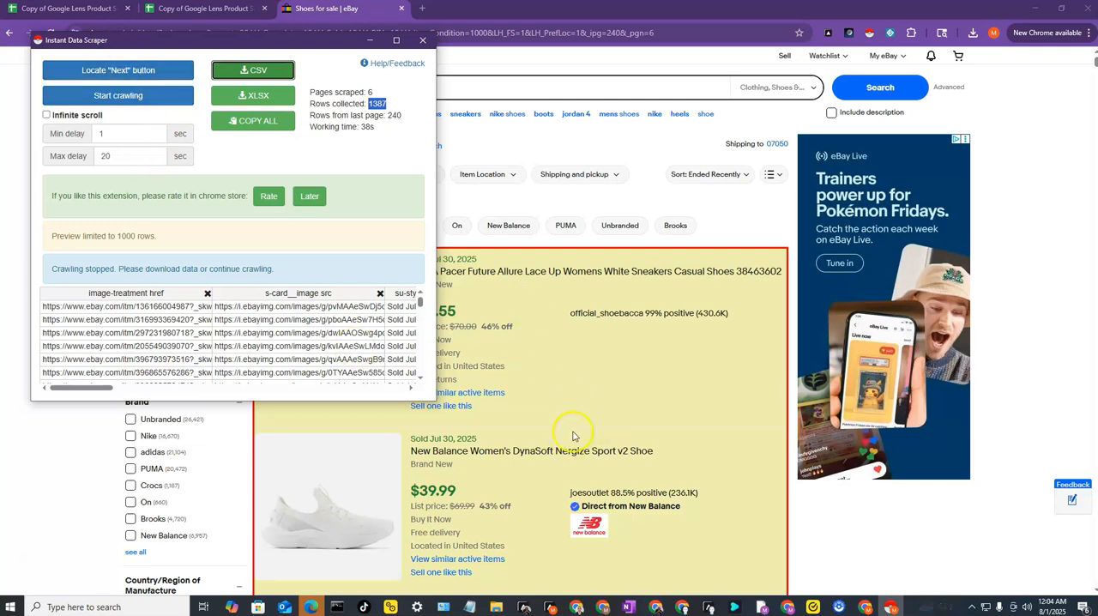
click(370, 42)
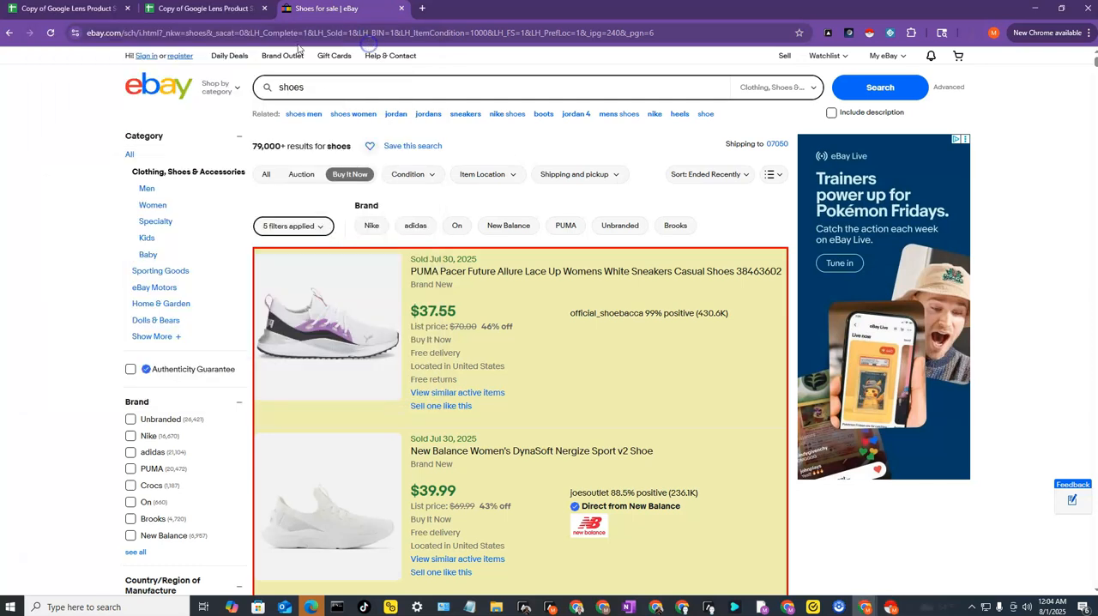
click(61, 12)
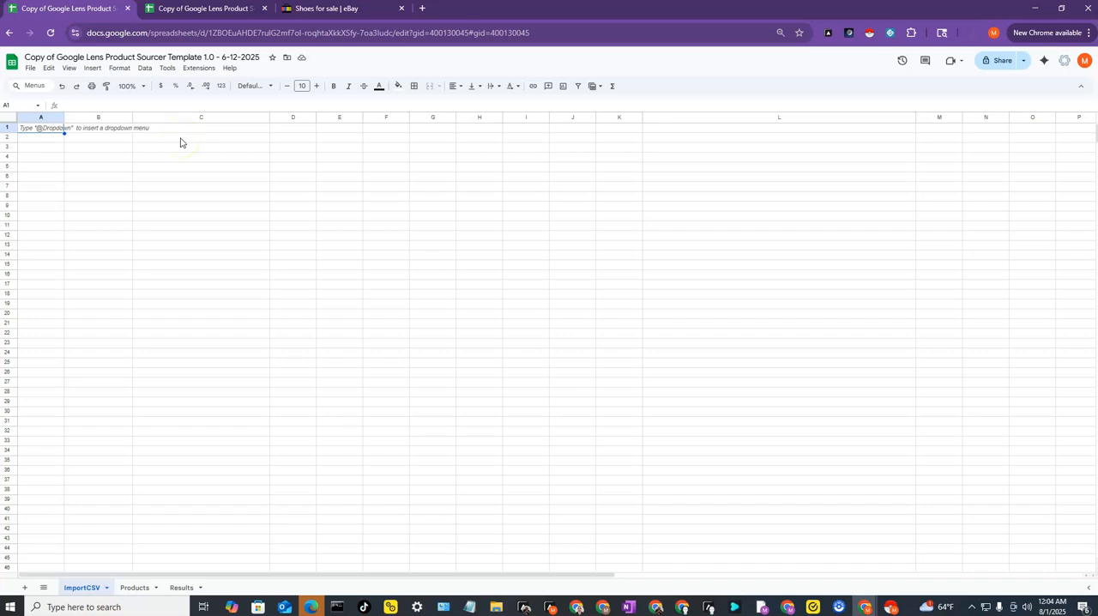
- Upload the file ebay (17).csv from the Downloads folder for import into the spreadsheet
click(32, 68)
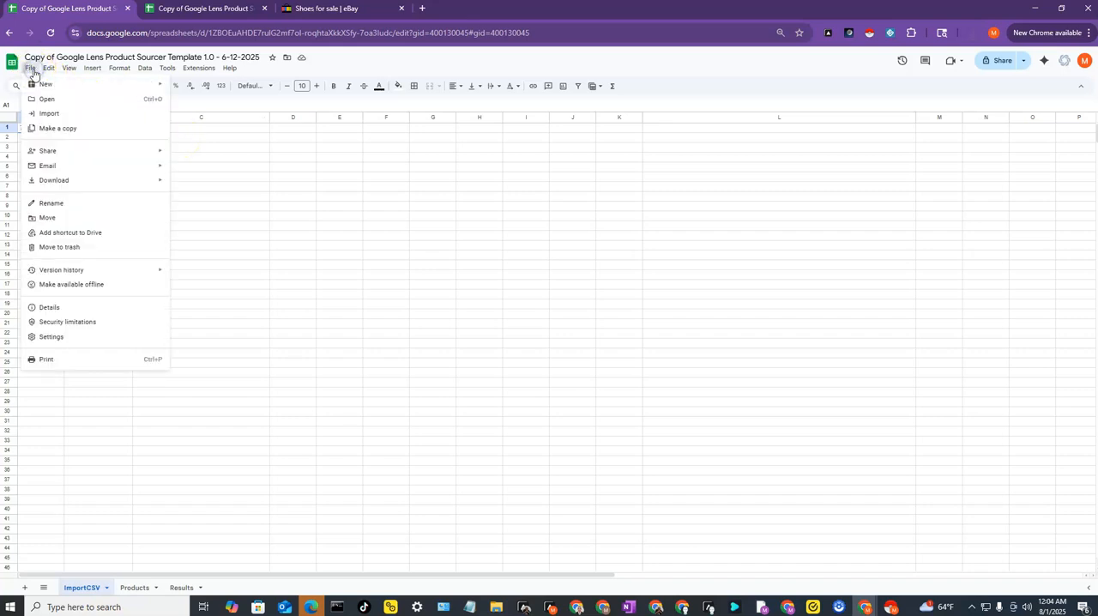
click(59, 117)
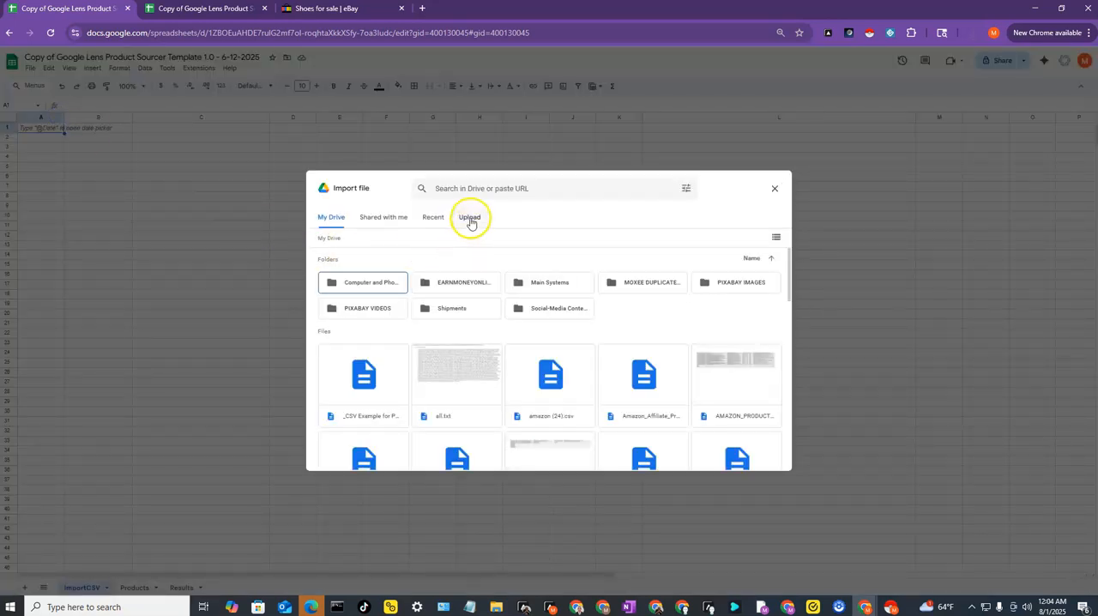
click(470, 219)
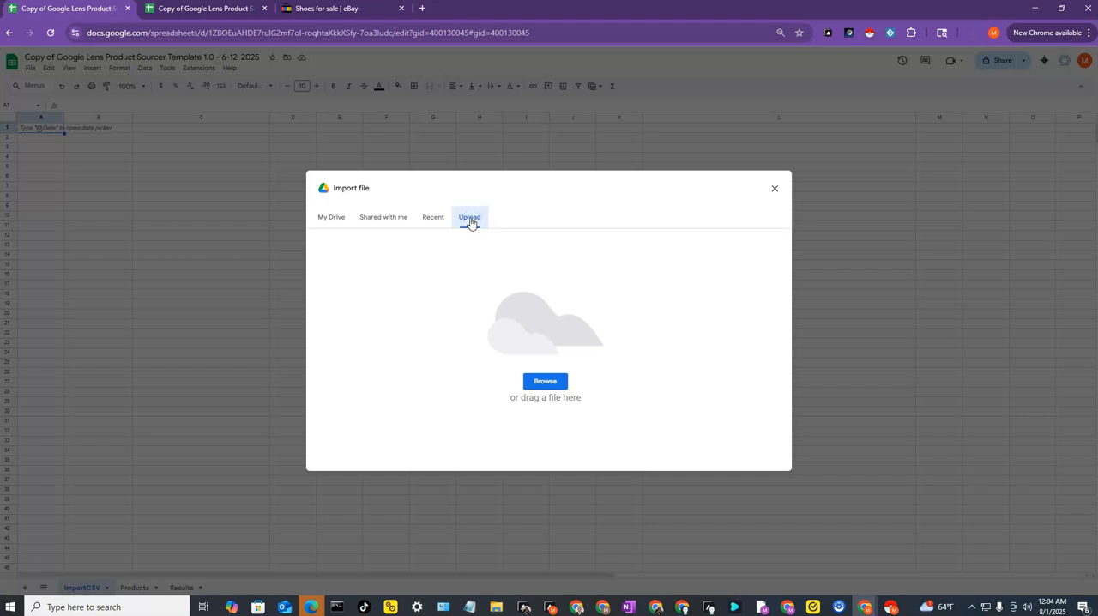
click(545, 382)
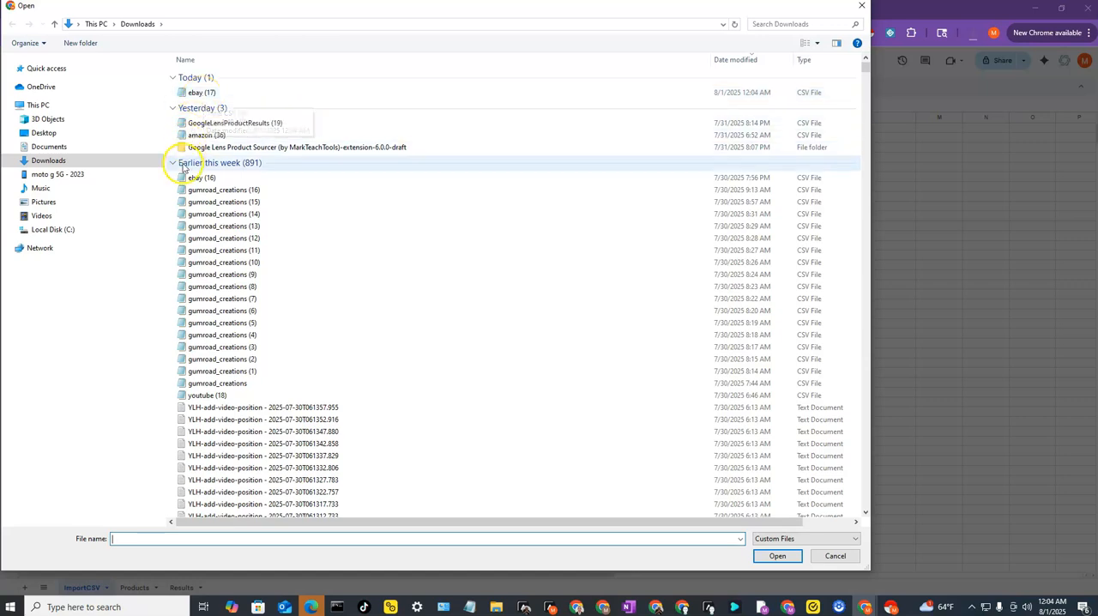
click(201, 96)
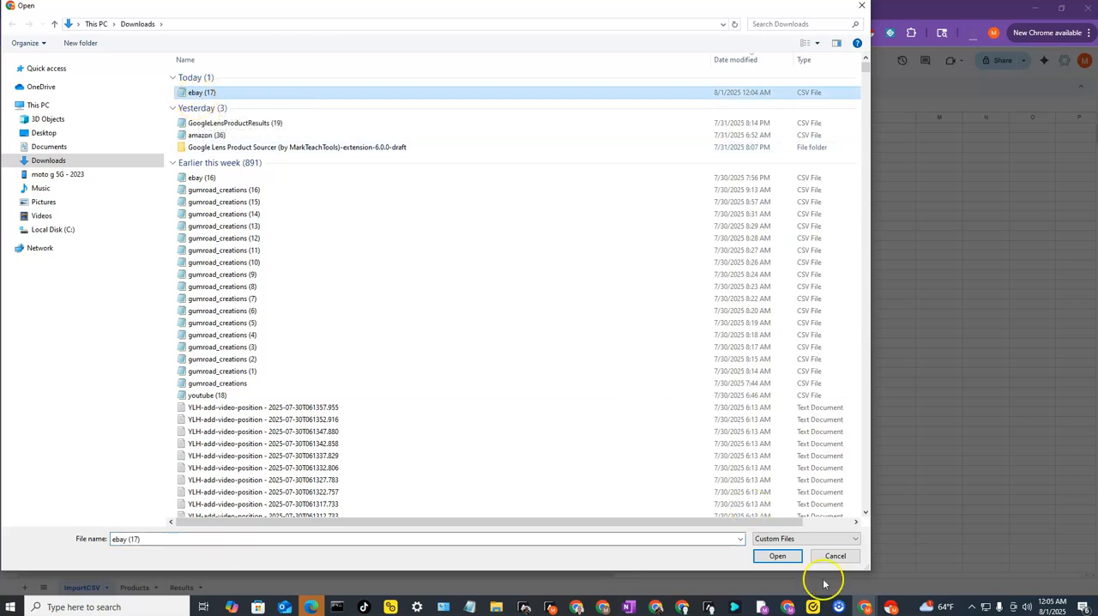
click(777, 555)
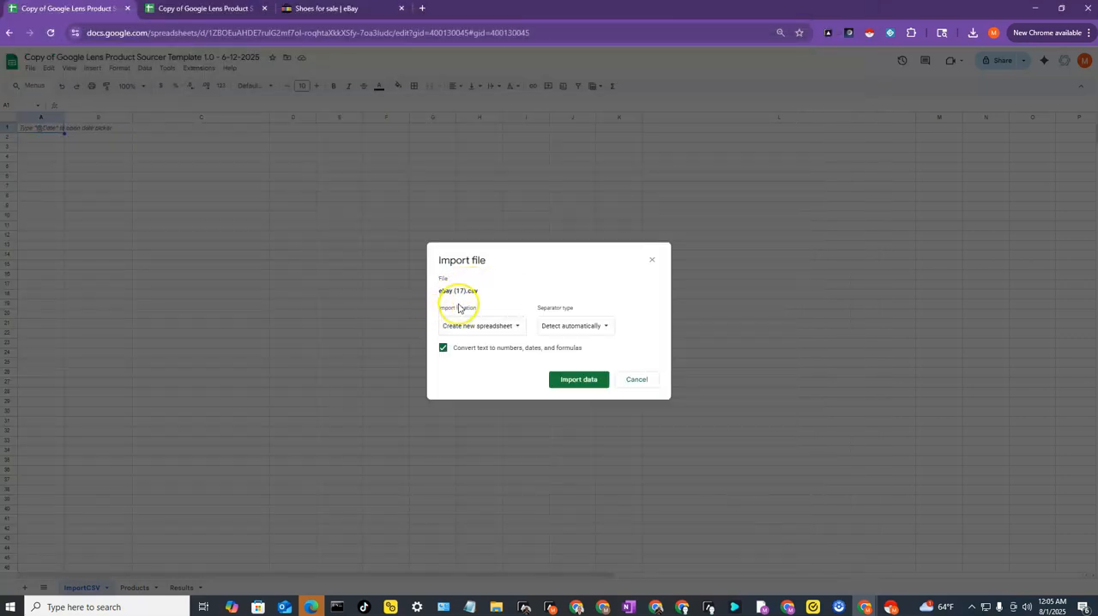
- Import the CSV data with the import location set to "Replace current sheet"
click(518, 333)
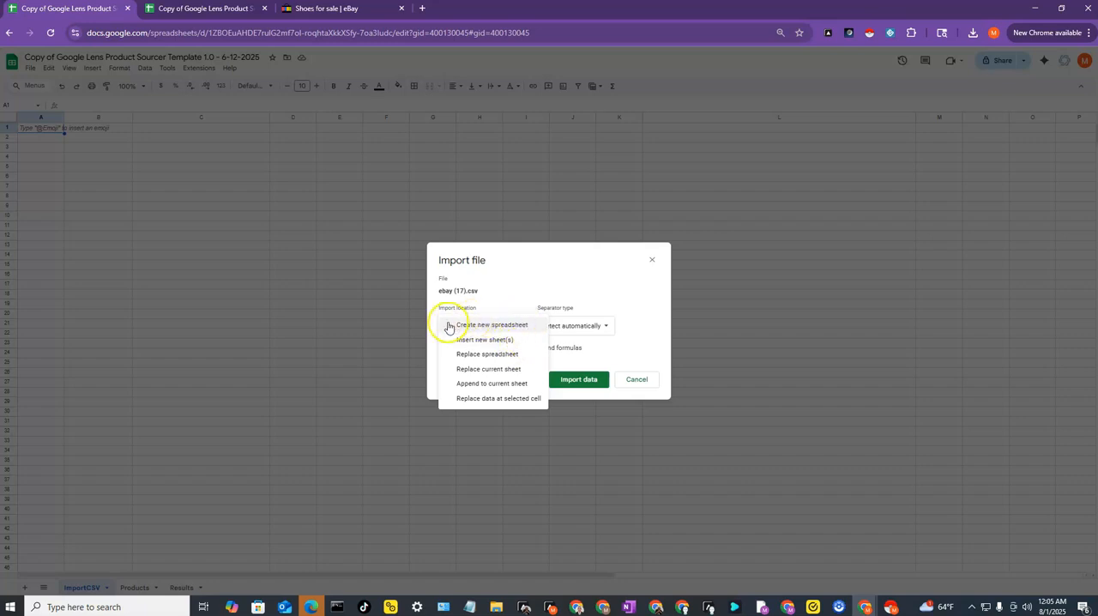
click(489, 371)
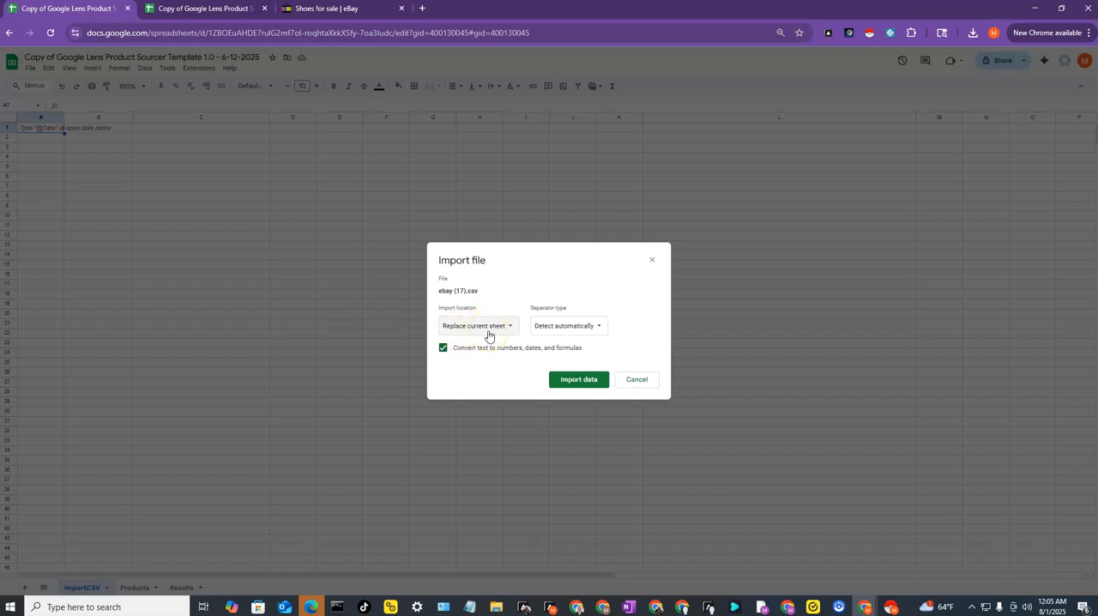
click(563, 382)
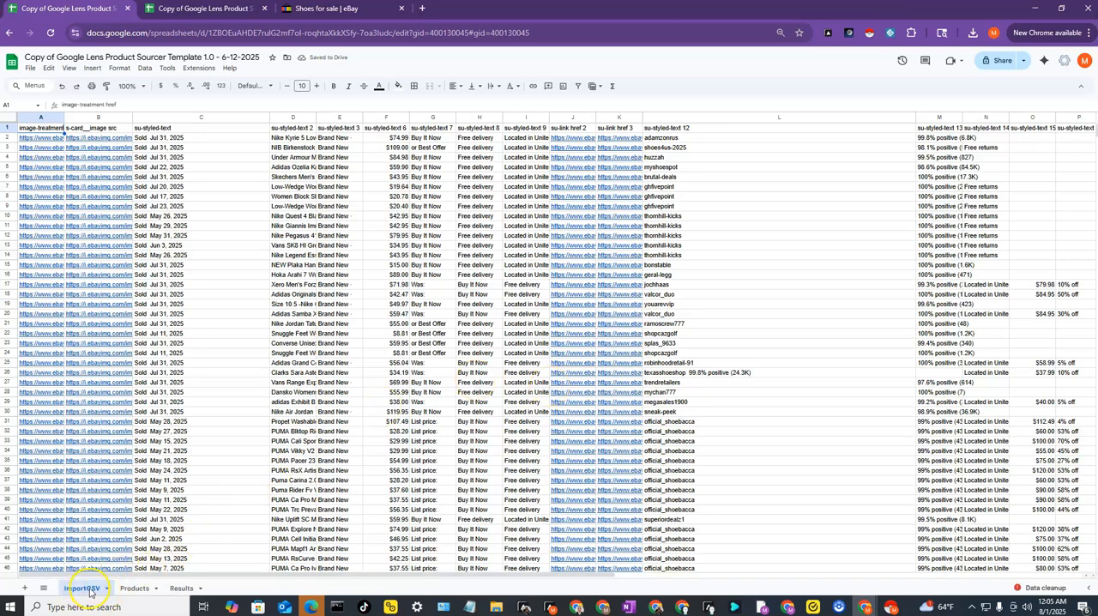
- Look over the imported listings on the ImportCSV sheet, including the image links and the sale dates in C2:C19
click(93, 591)
click(90, 590)
click(90, 590)
mouse_move(107, 337)
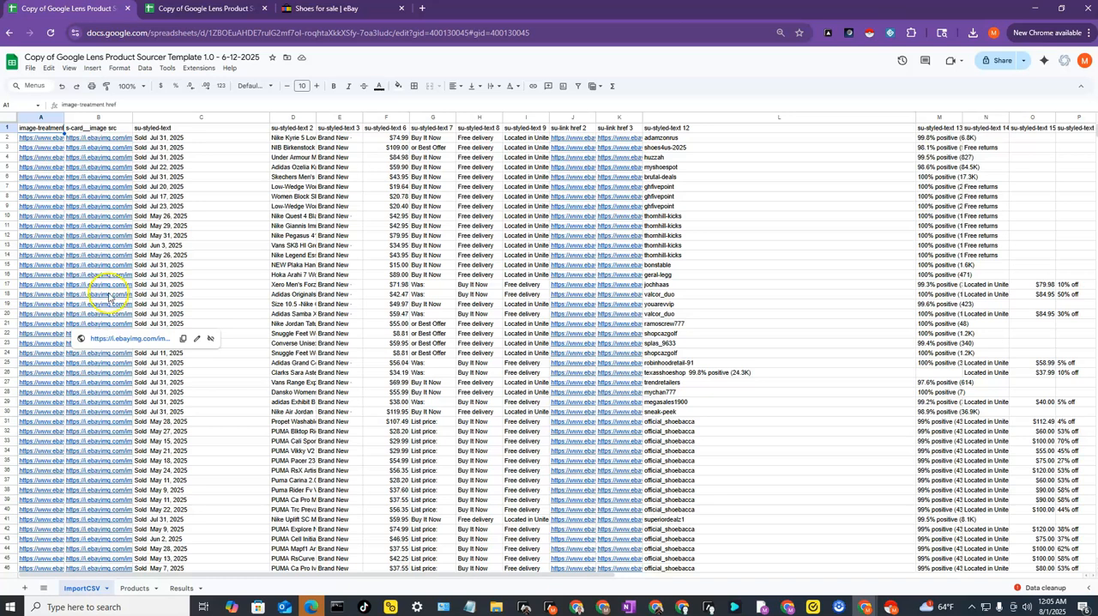
drag(163, 139, 223, 306)
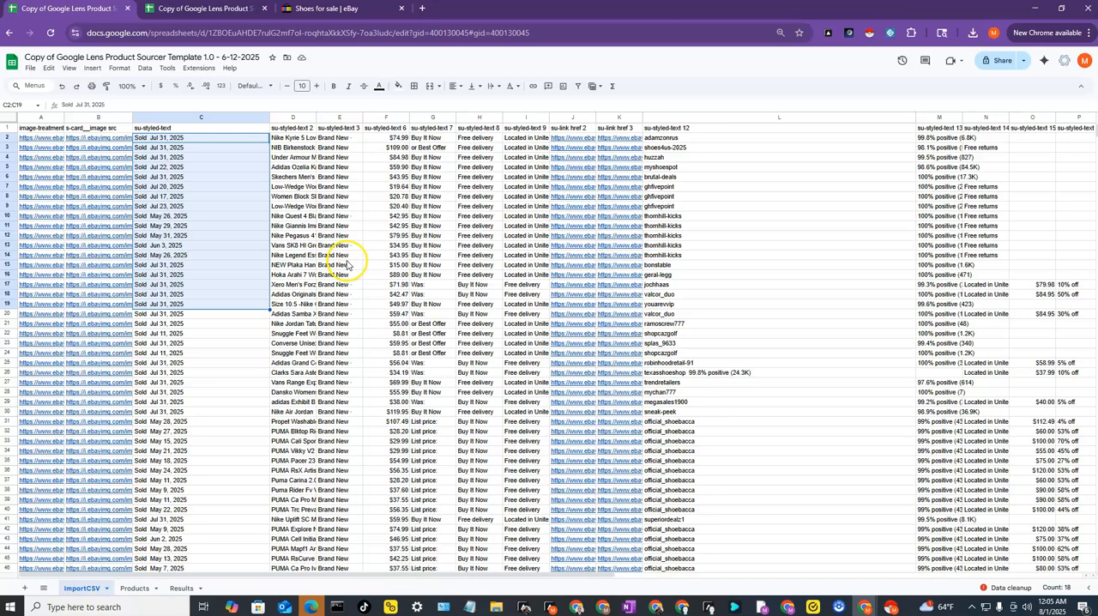
- Examine the Products sheet's empty columns for ProductID, ProductTitle, ProductURL, ProductPrice and ProductImageURL
click(129, 589)
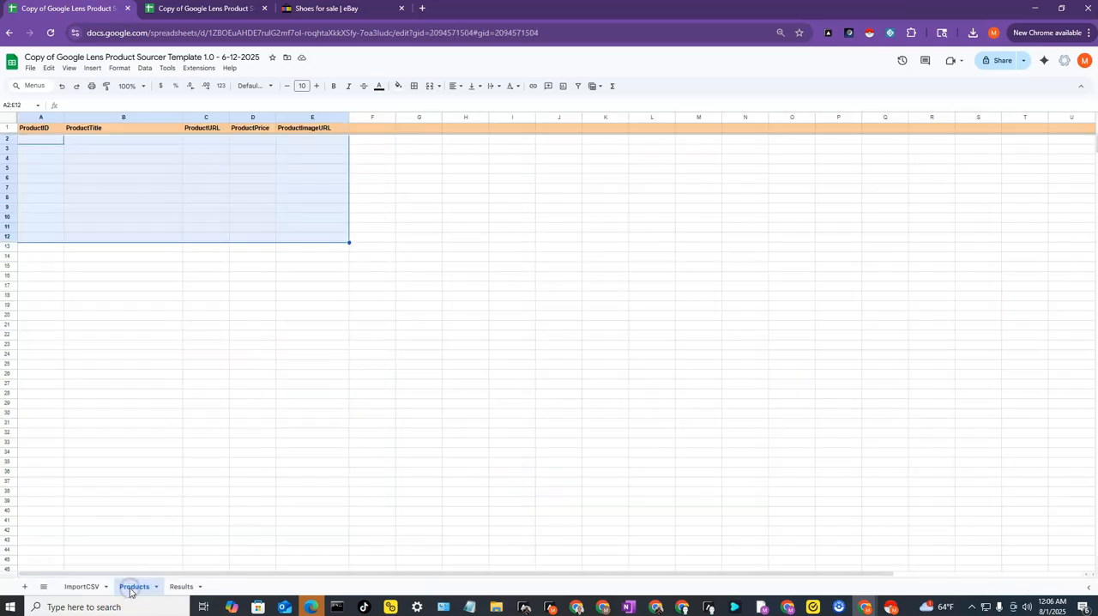
click(97, 151)
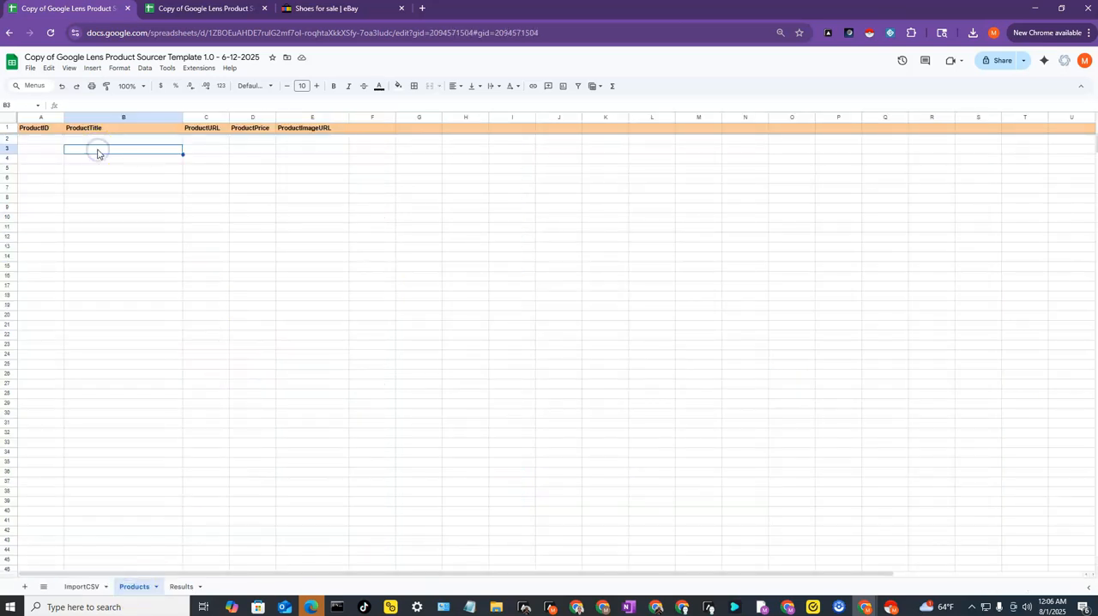
key(ctrl+plus)
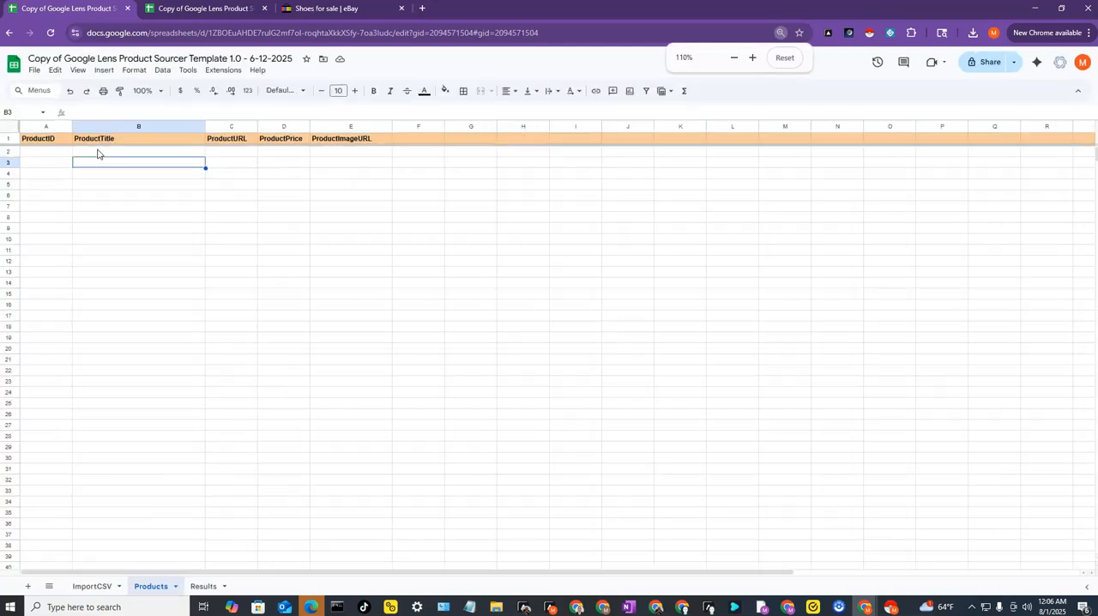
key(ctrl+plus)
key(ctrl+plus)
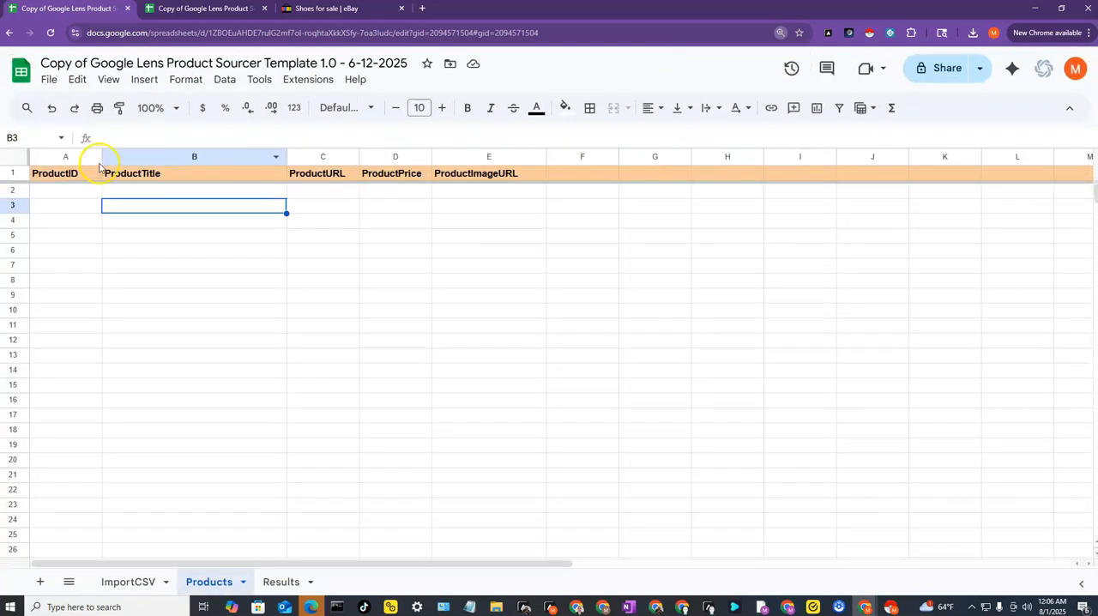
drag(81, 190, 77, 341)
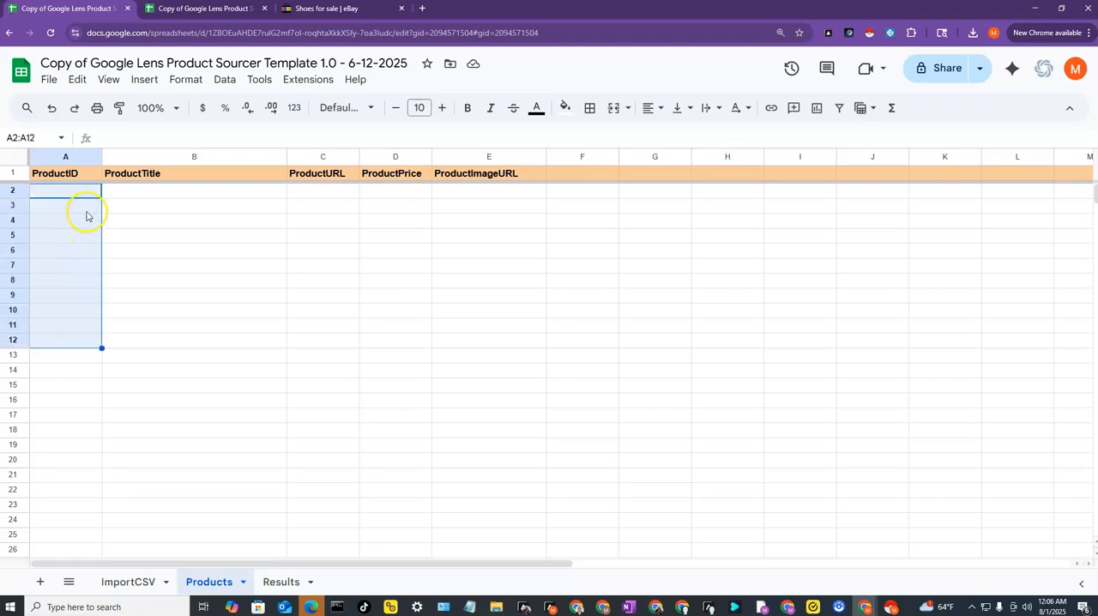
drag(87, 194, 76, 300)
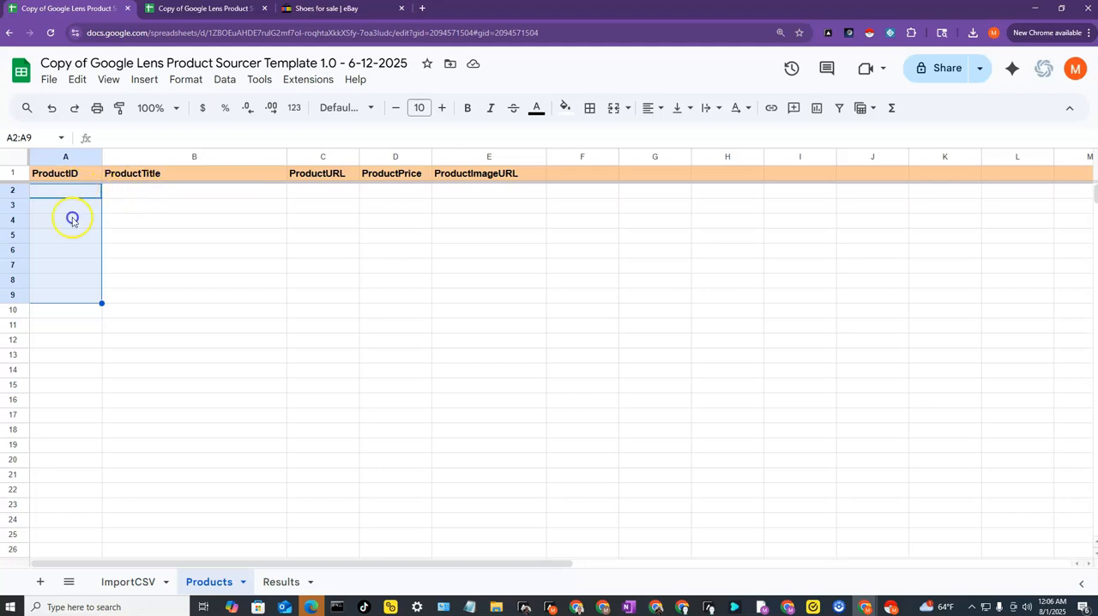
drag(72, 220, 70, 333)
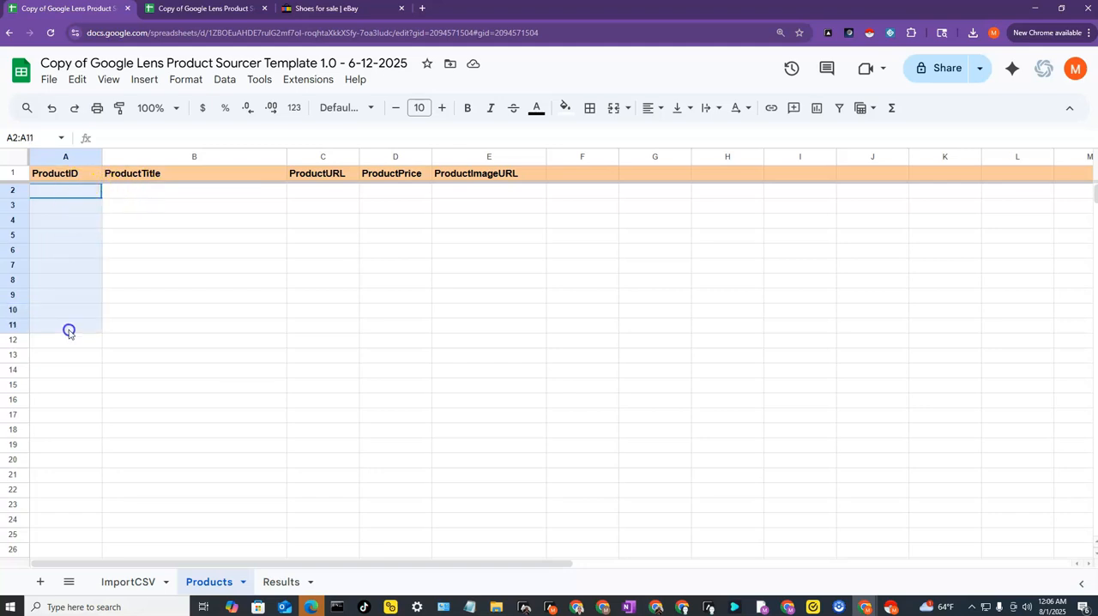
click(144, 194)
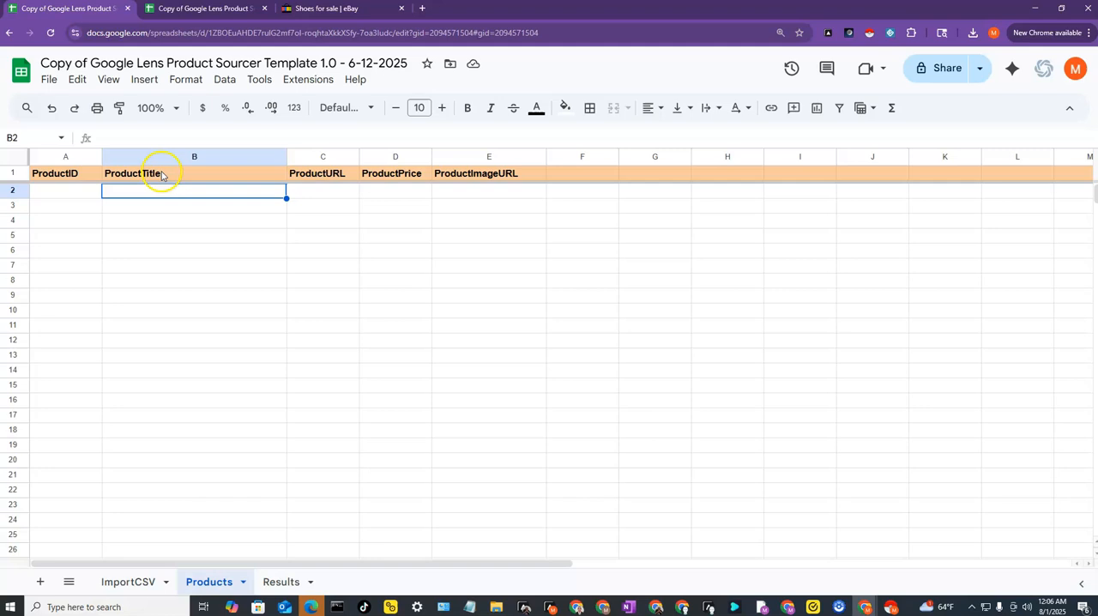
click(163, 176)
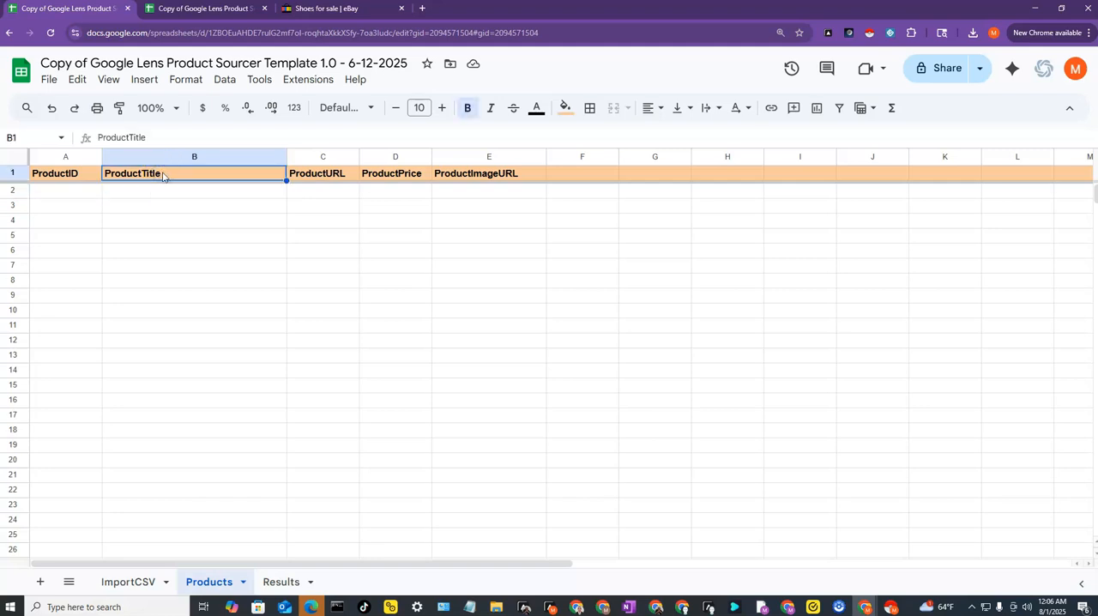
click(303, 177)
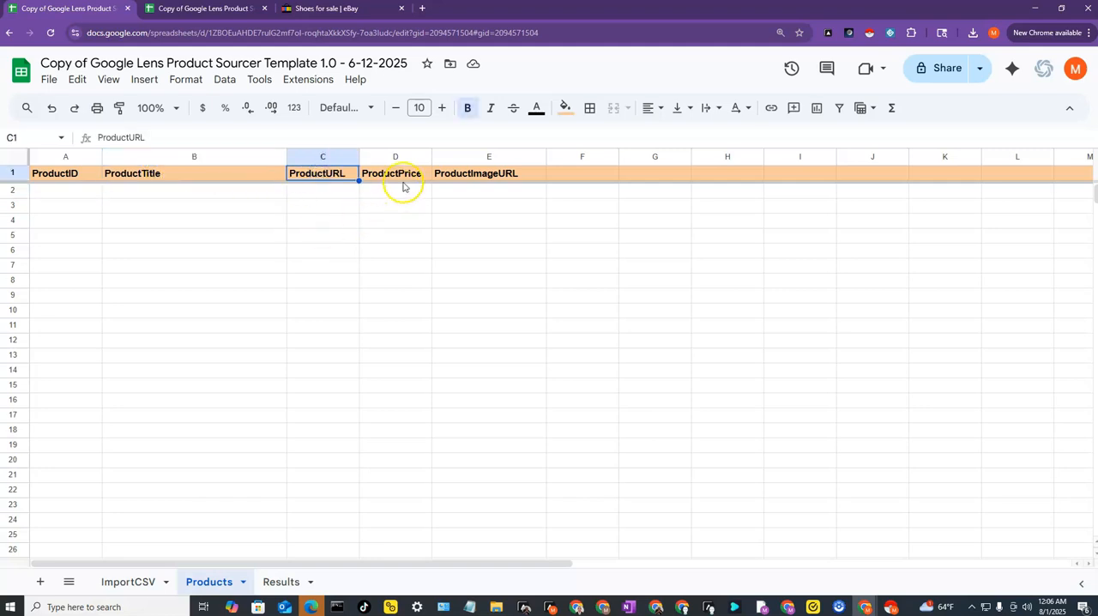
click(403, 177)
click(455, 178)
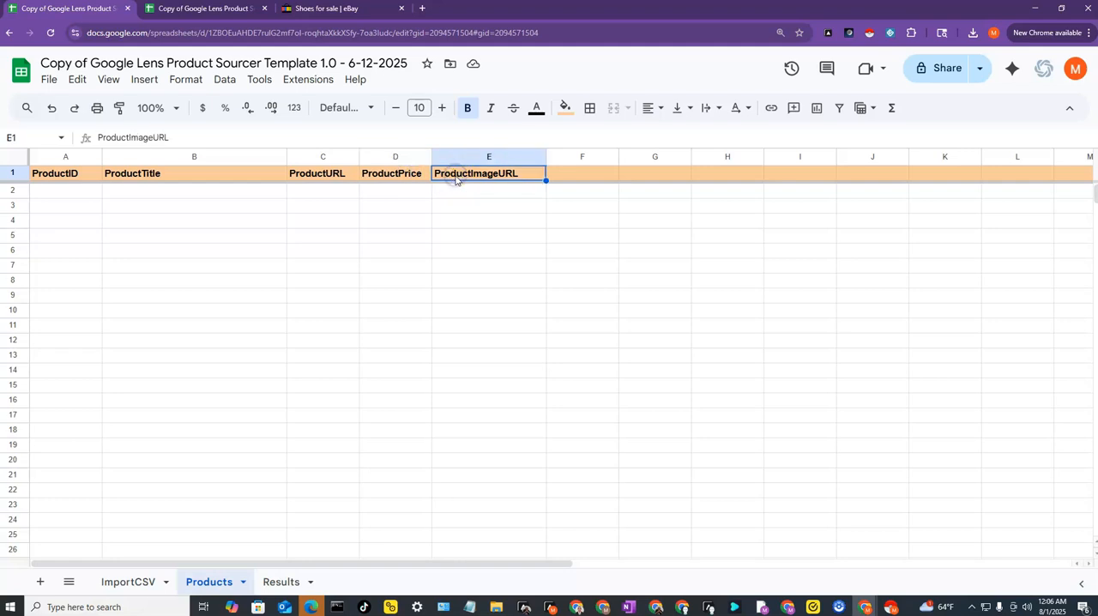
- Narrow the ProductTitle column on the Products sheet and widen the image-treatment href column on the ImportCSV sheet
drag(286, 157, 206, 165)
click(162, 190)
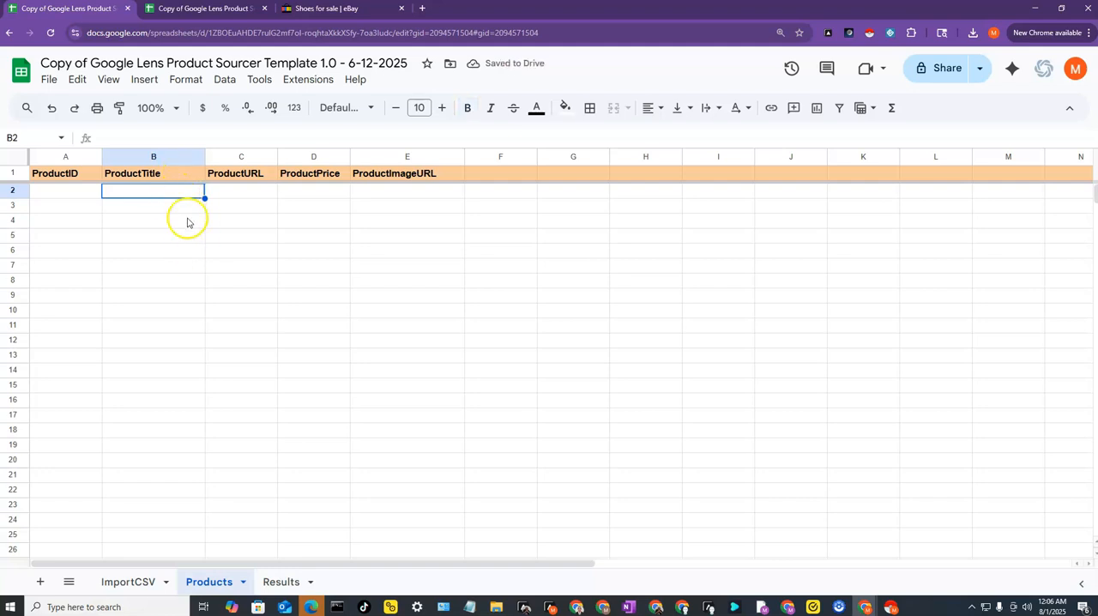
click(125, 582)
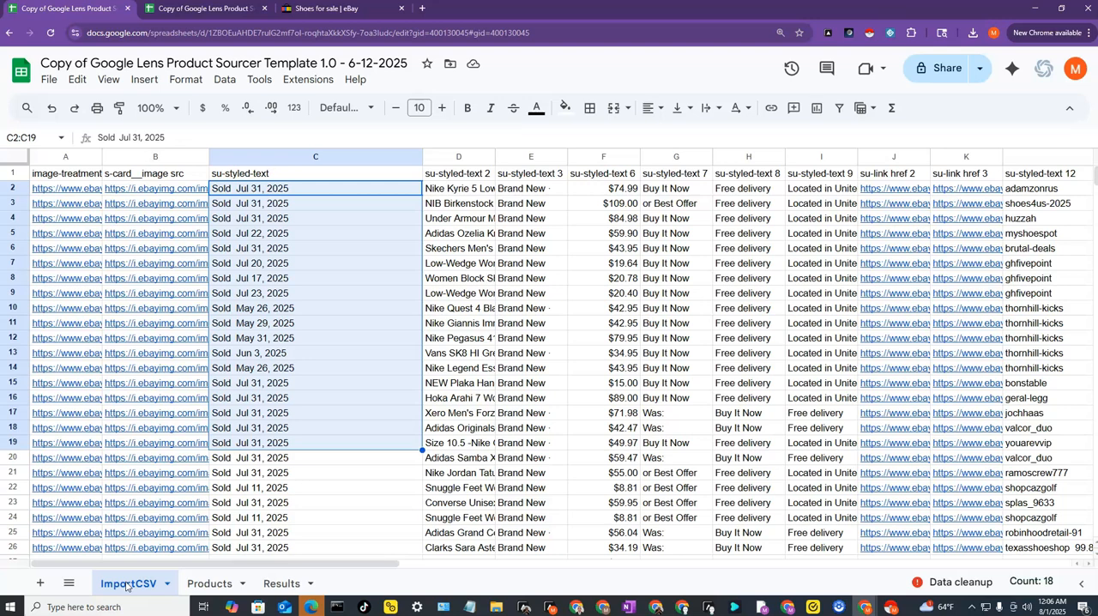
drag(102, 157, 159, 192)
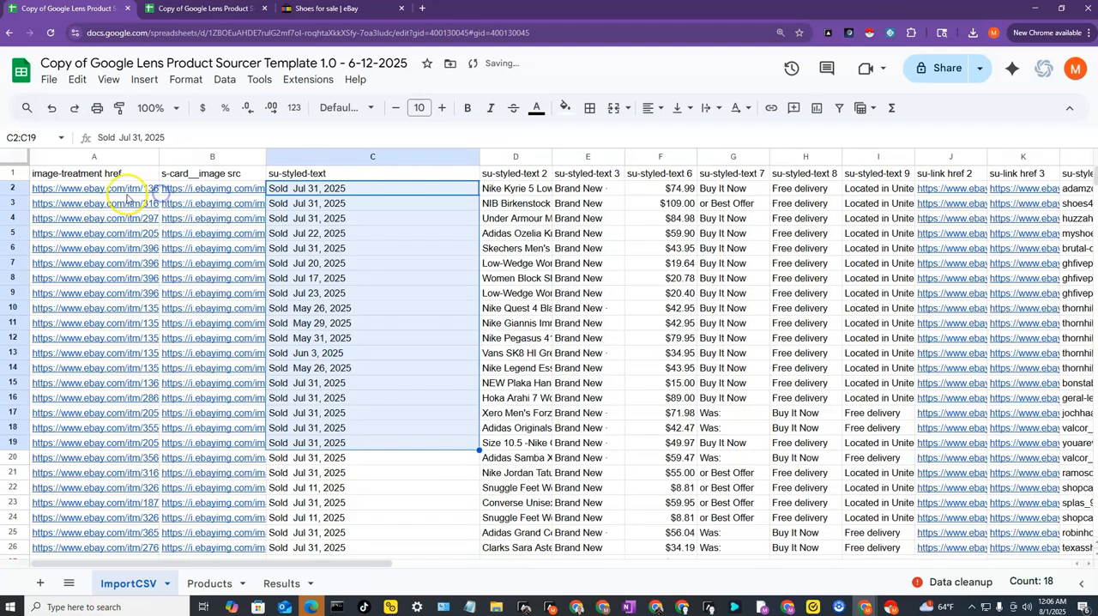
- Inspect the first listing's eBay link in A2 and select the item links in A2:A23
click(118, 190)
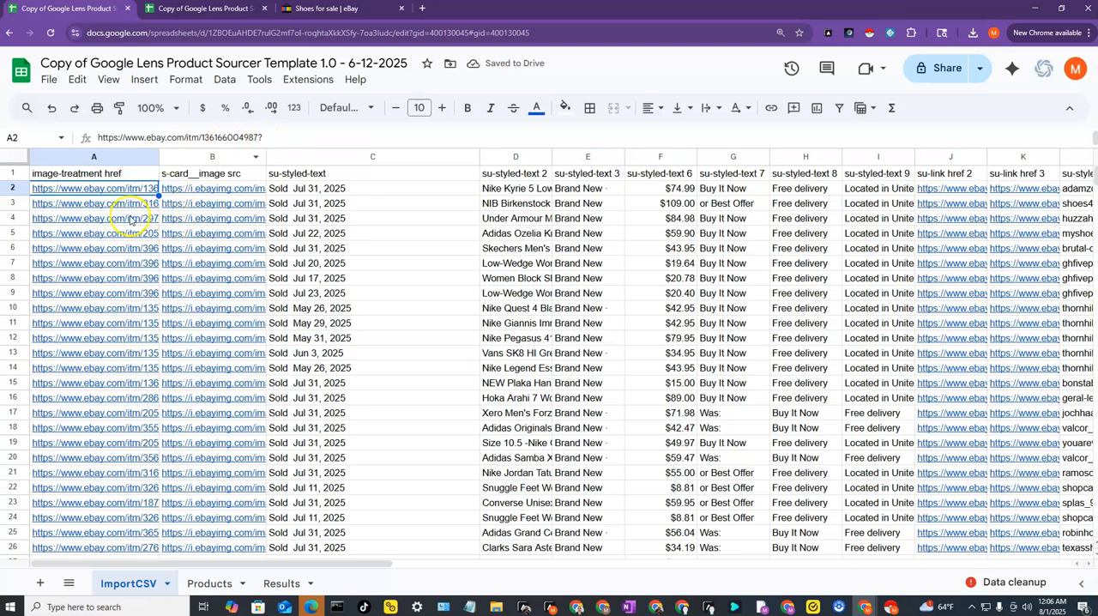
click(98, 195)
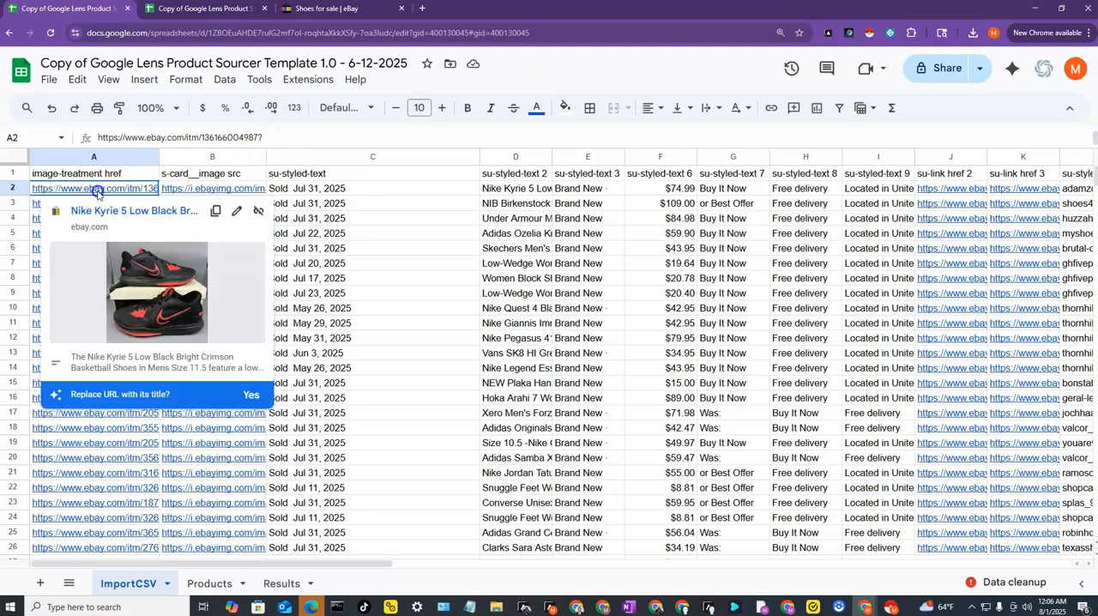
drag(95, 191, 114, 505)
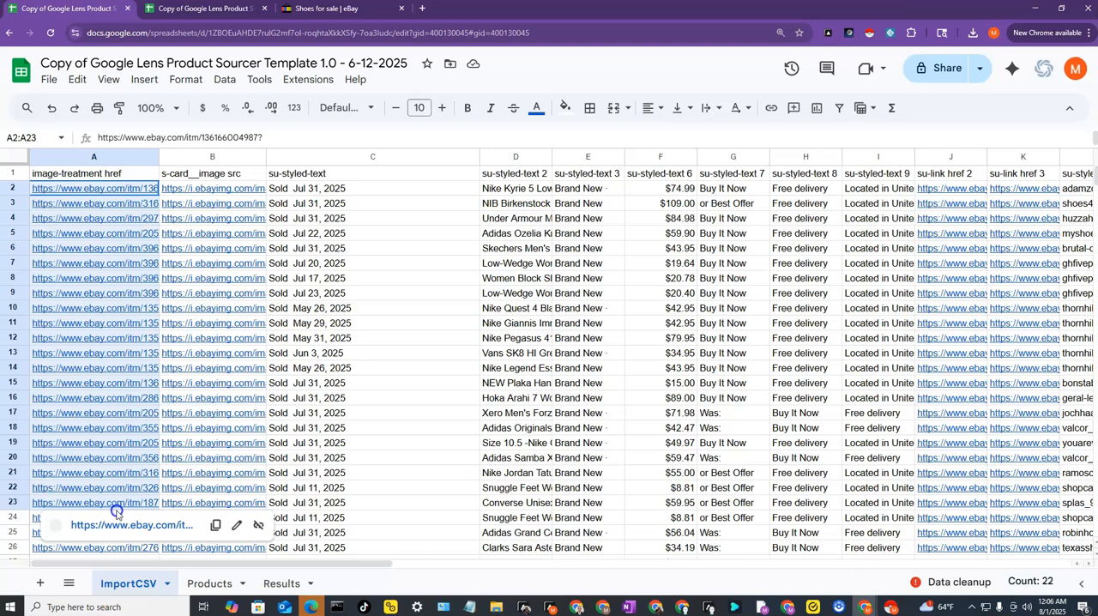
click(94, 190)
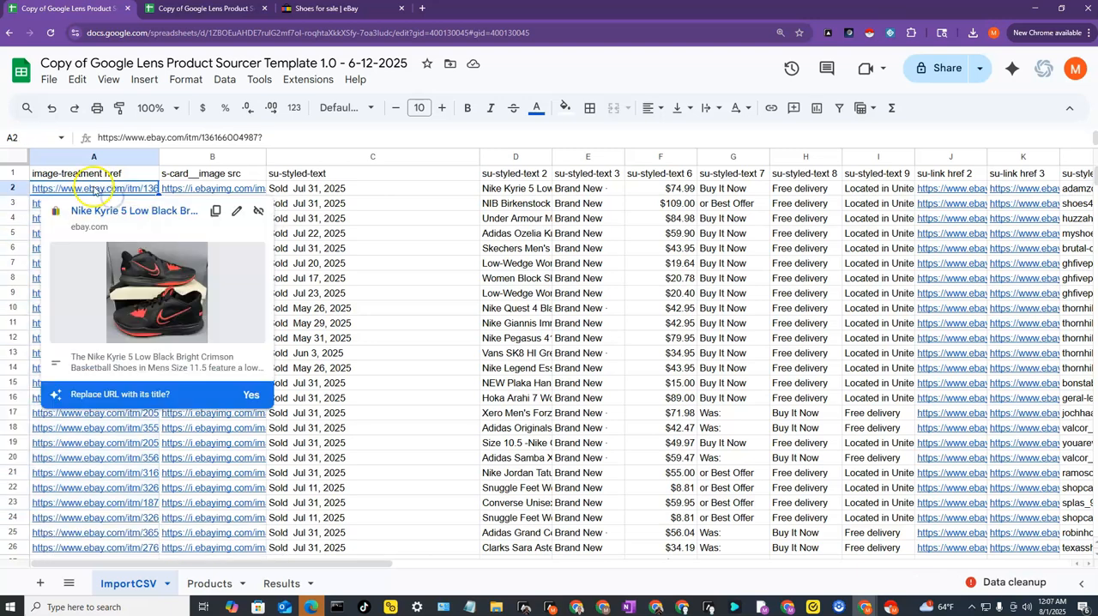
drag(94, 188, 118, 507)
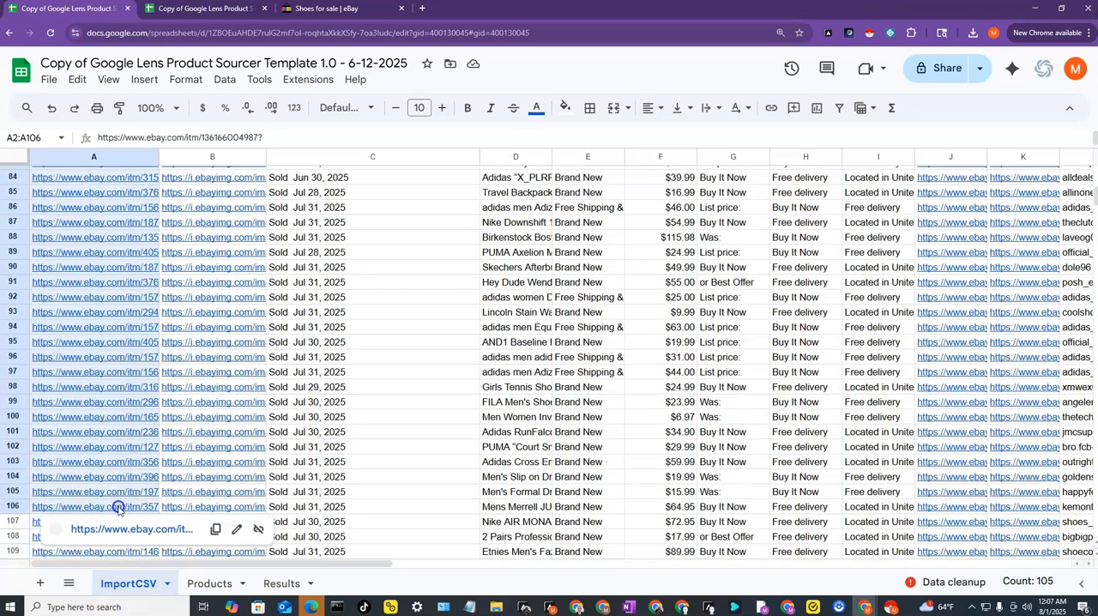
scroll(117, 343, up, 15)
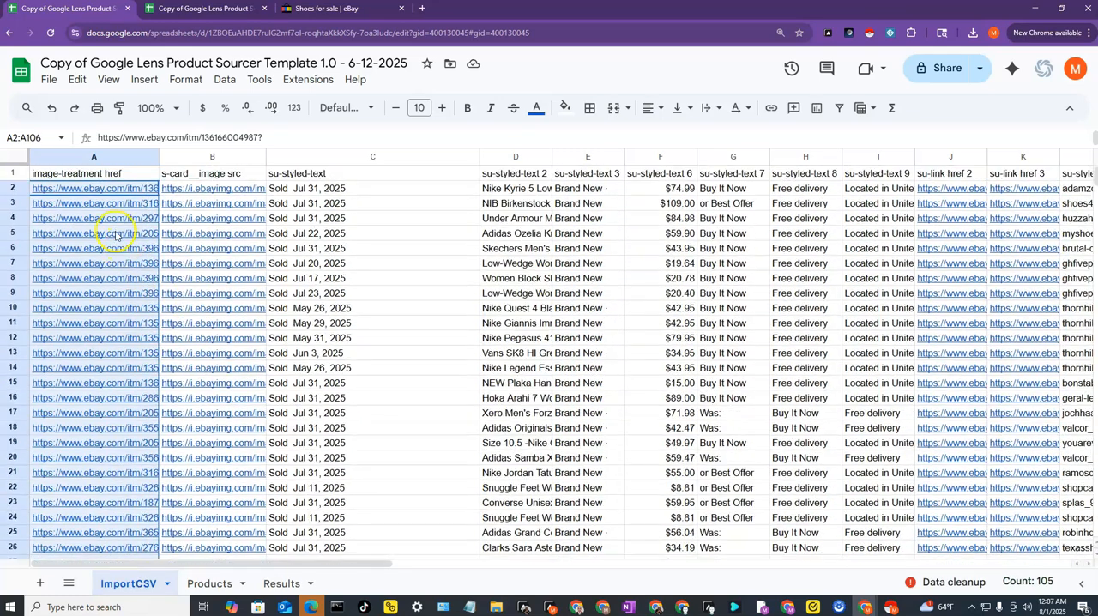
- Select all the eBay item links in A2:A1388 on the ImportCSV sheet and copy them
click(86, 189)
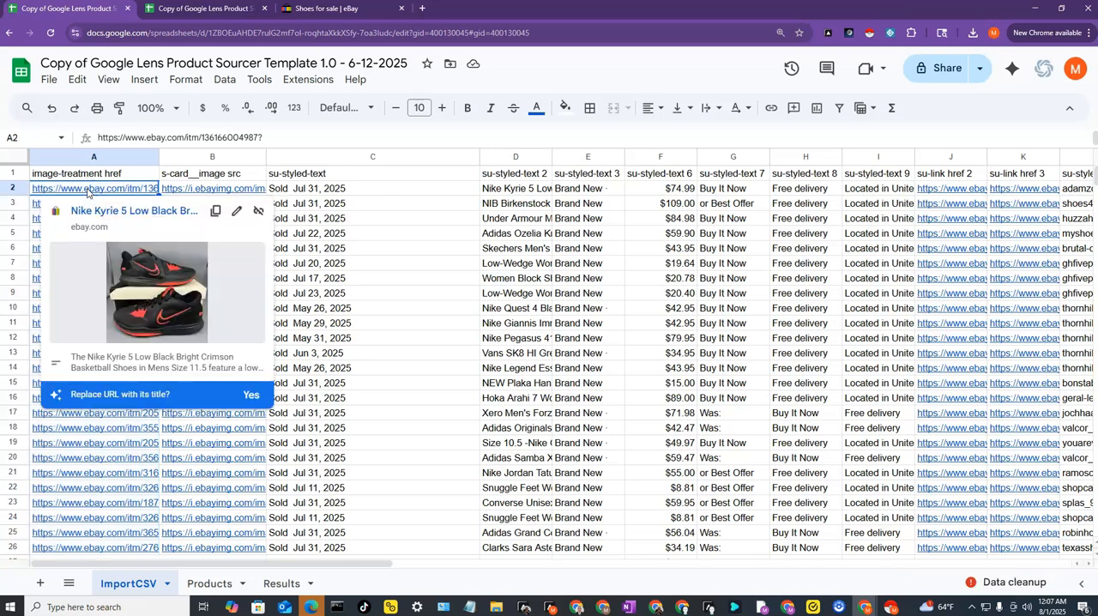
key(ctrl+shift+Down)
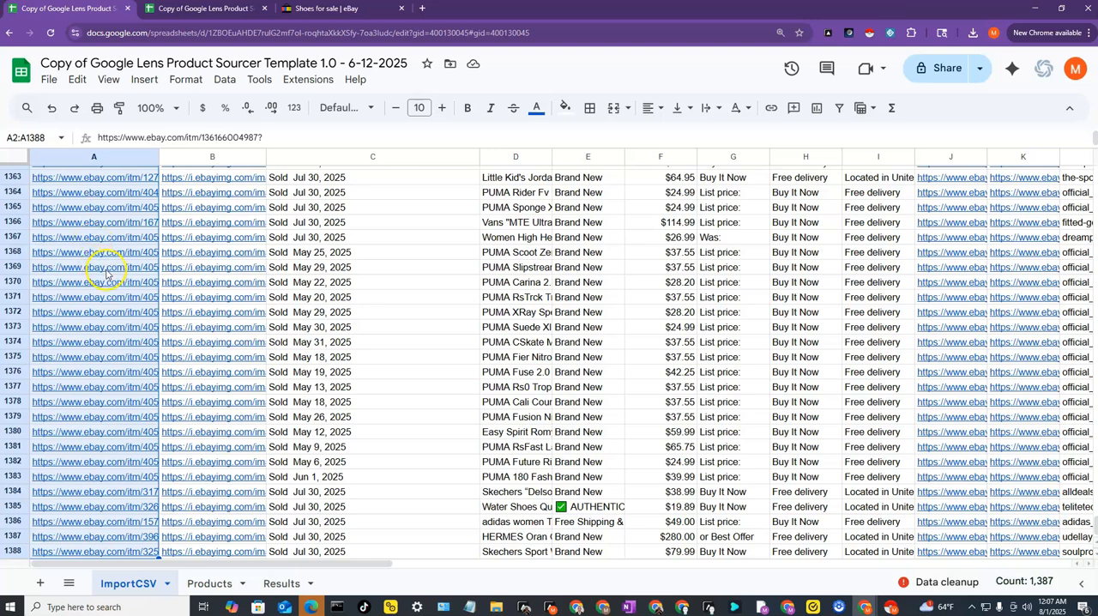
mouse_move(108, 276)
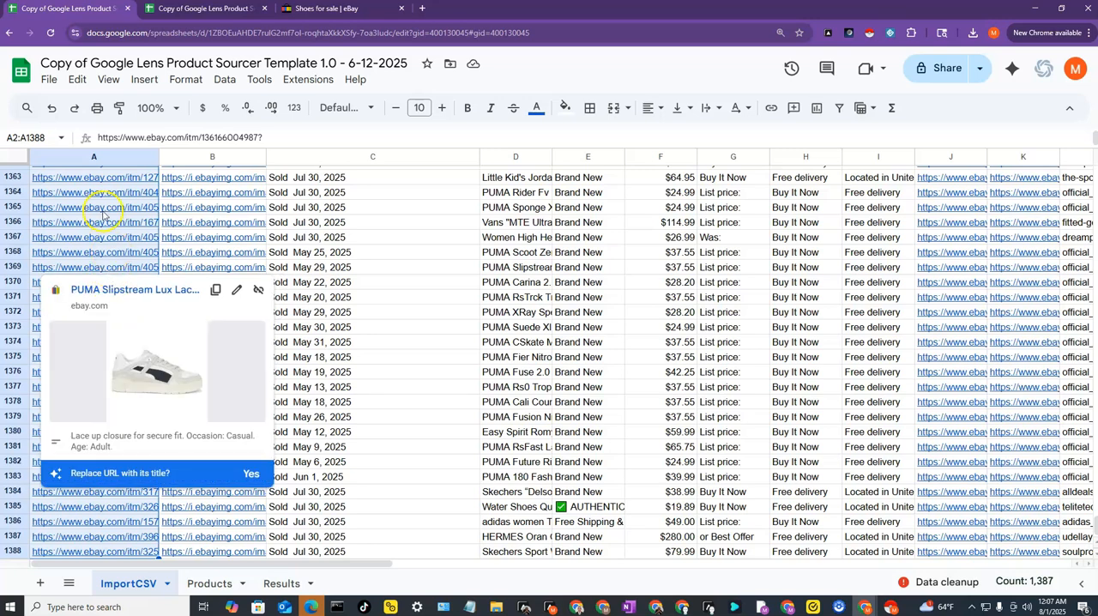
mouse_move(103, 209)
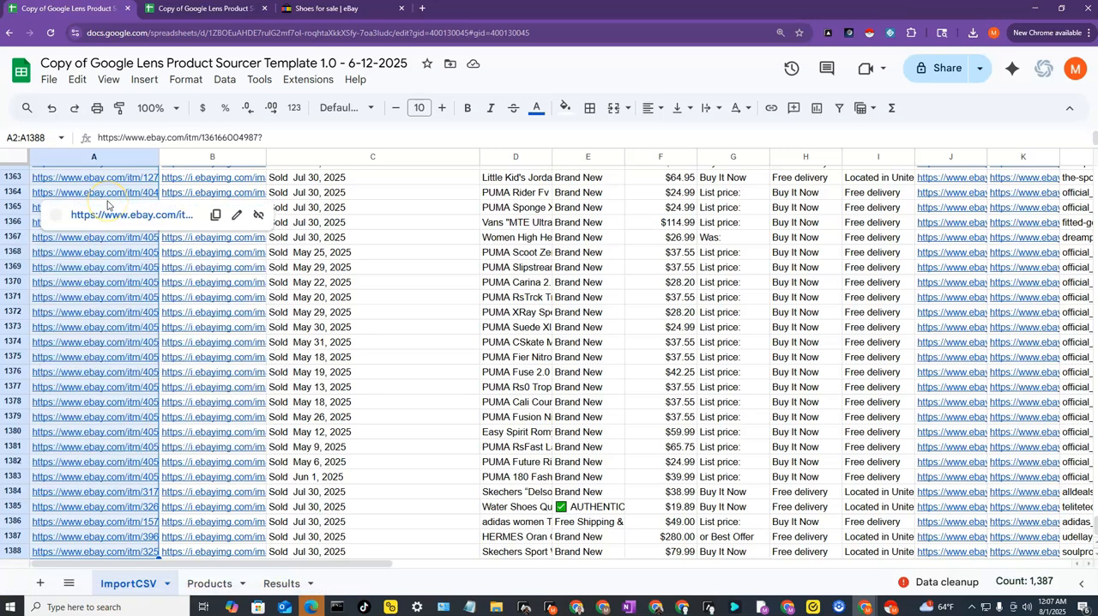
mouse_move(110, 183)
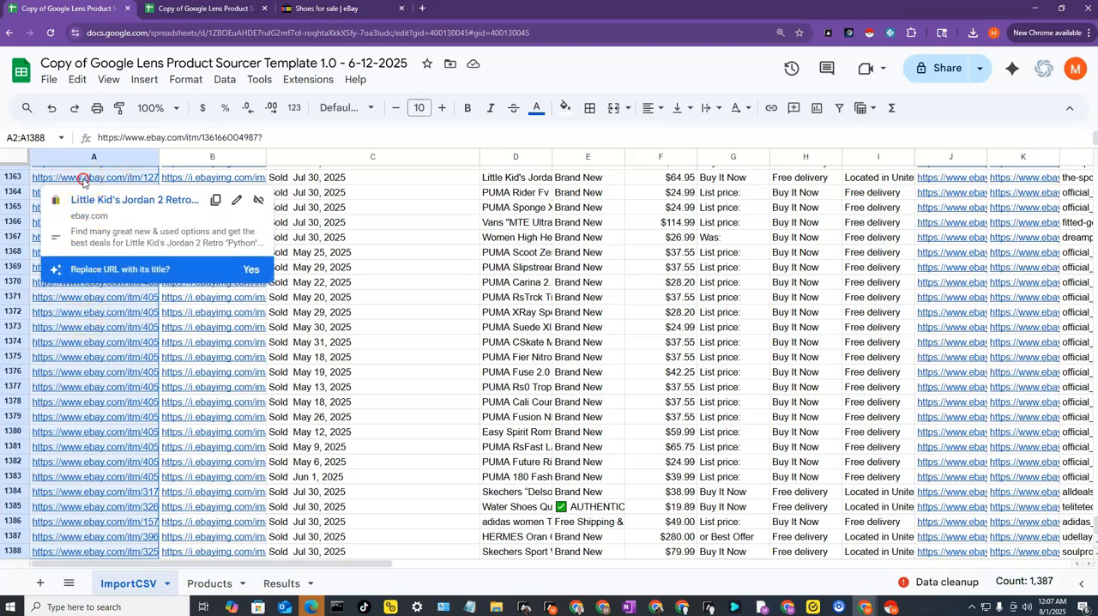
right_click(83, 180)
click(114, 145)
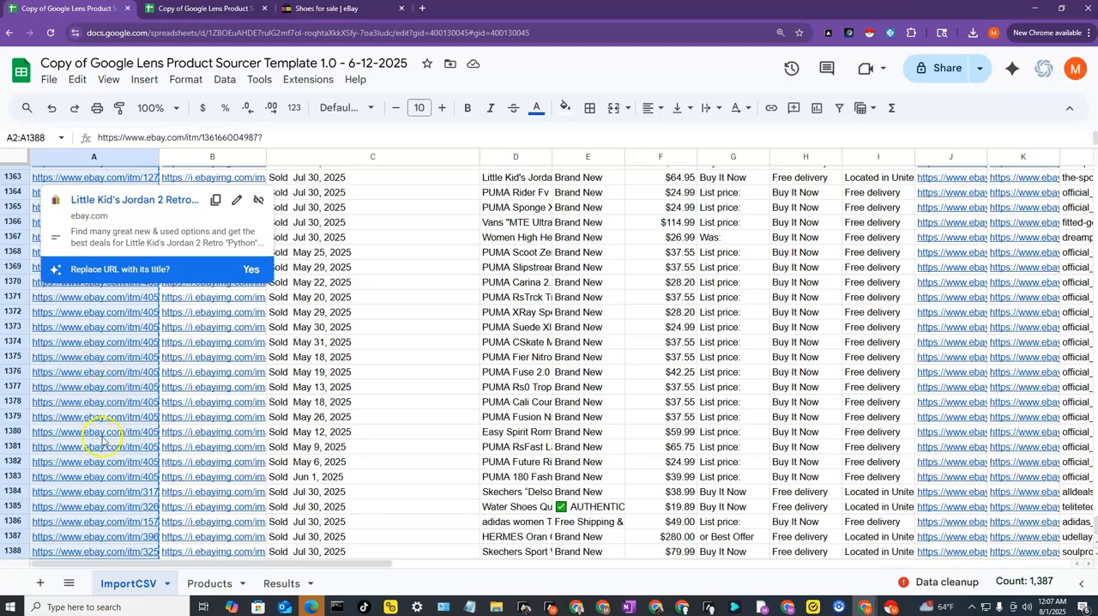
mouse_move(105, 437)
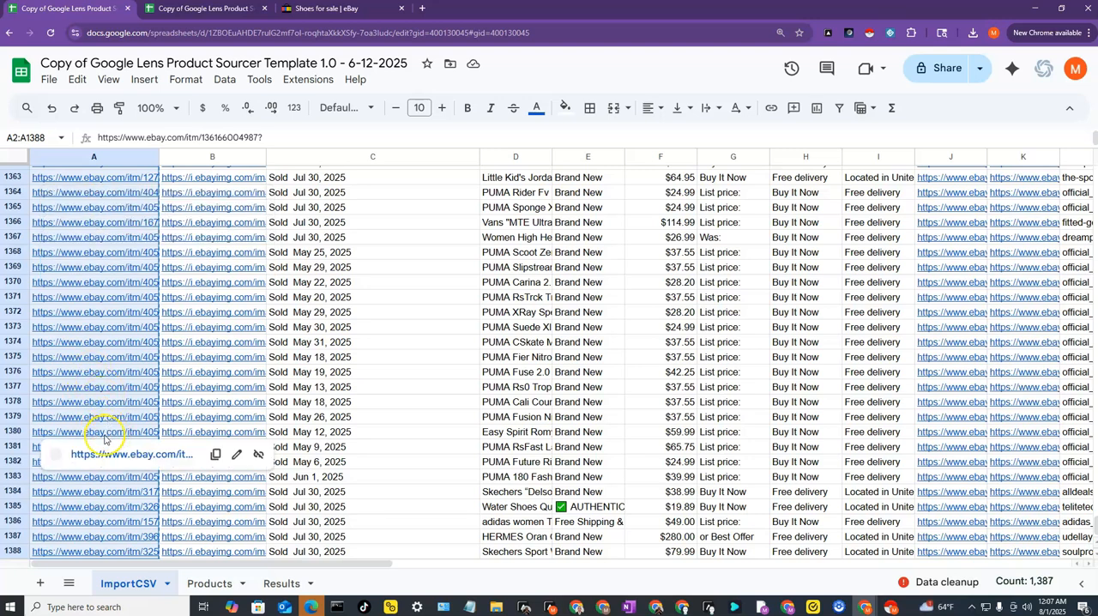
- Paste the copied item links into the ProductURL column of the Products sheet, starting at C2
click(210, 584)
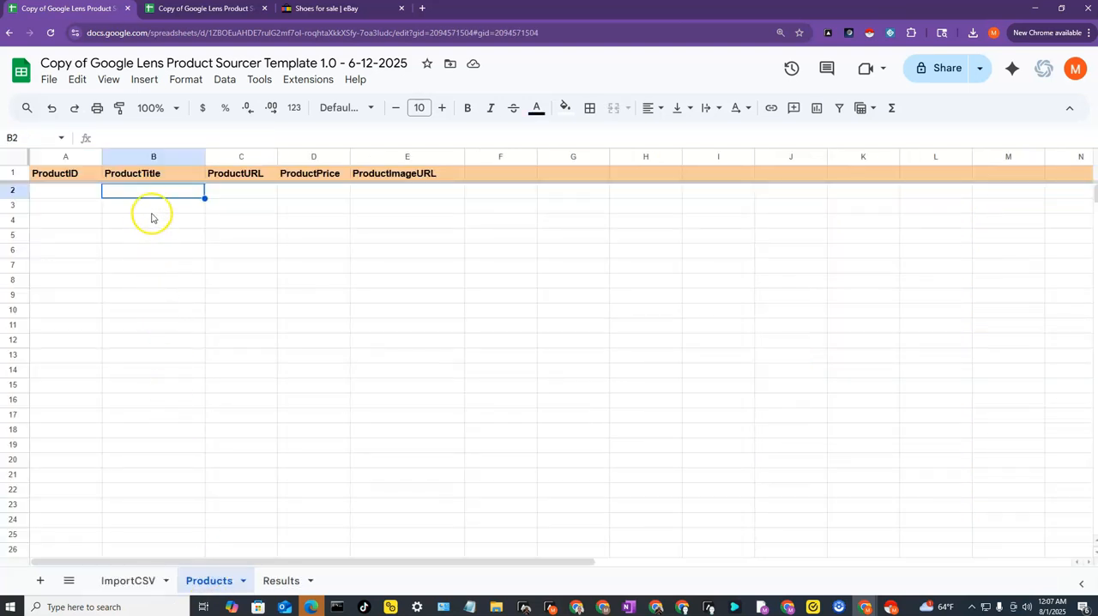
right_click(229, 194)
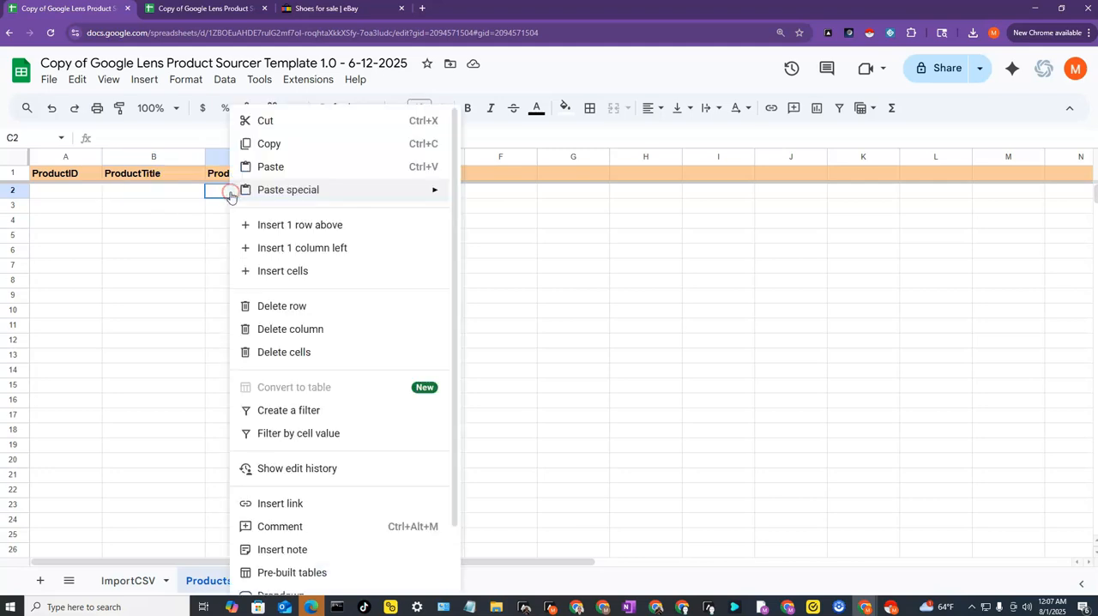
mouse_move(230, 196)
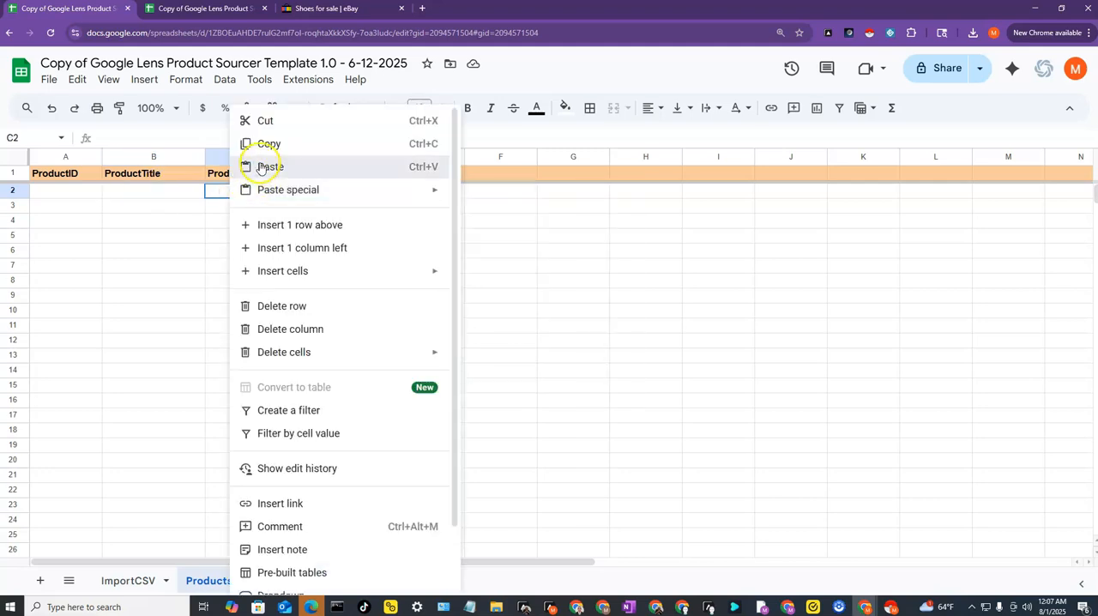
click(270, 166)
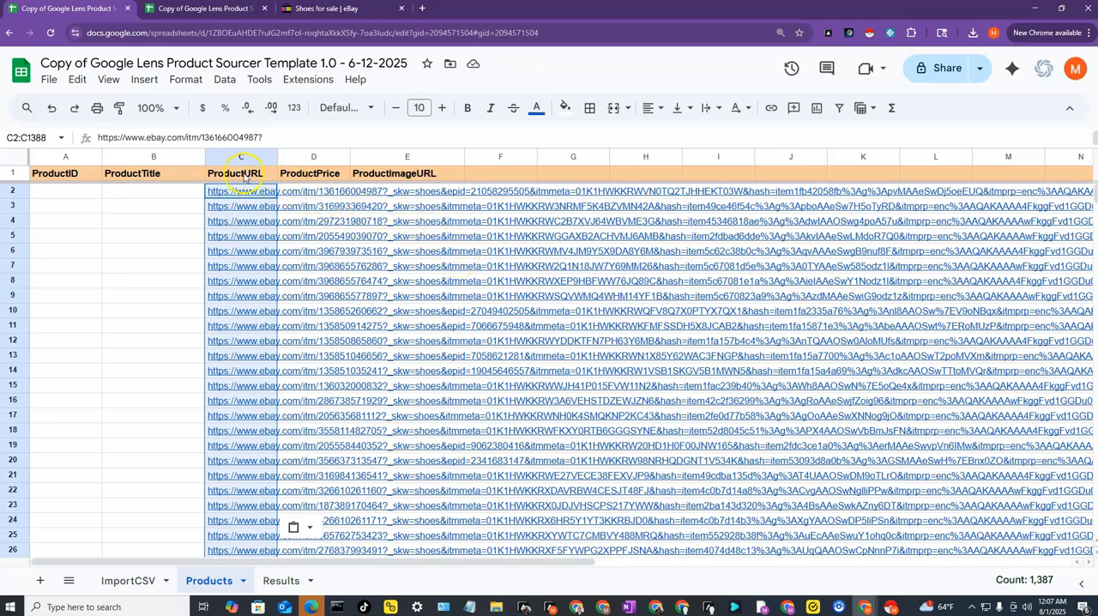
- Set the text wrapping of the pasted product links in C2:C1388 to Clip
click(185, 83)
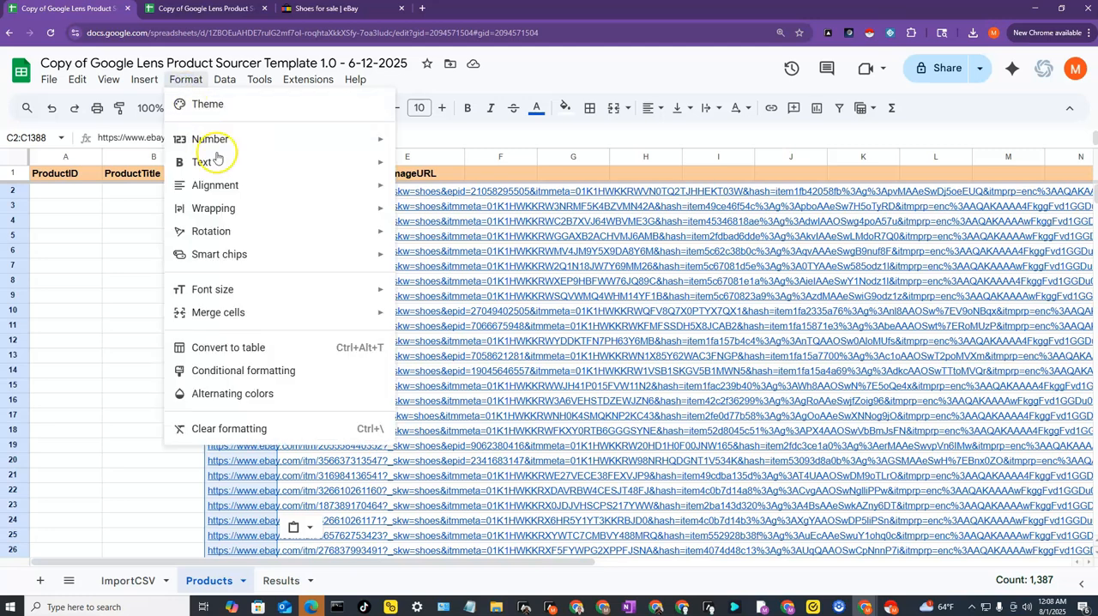
mouse_move(237, 208)
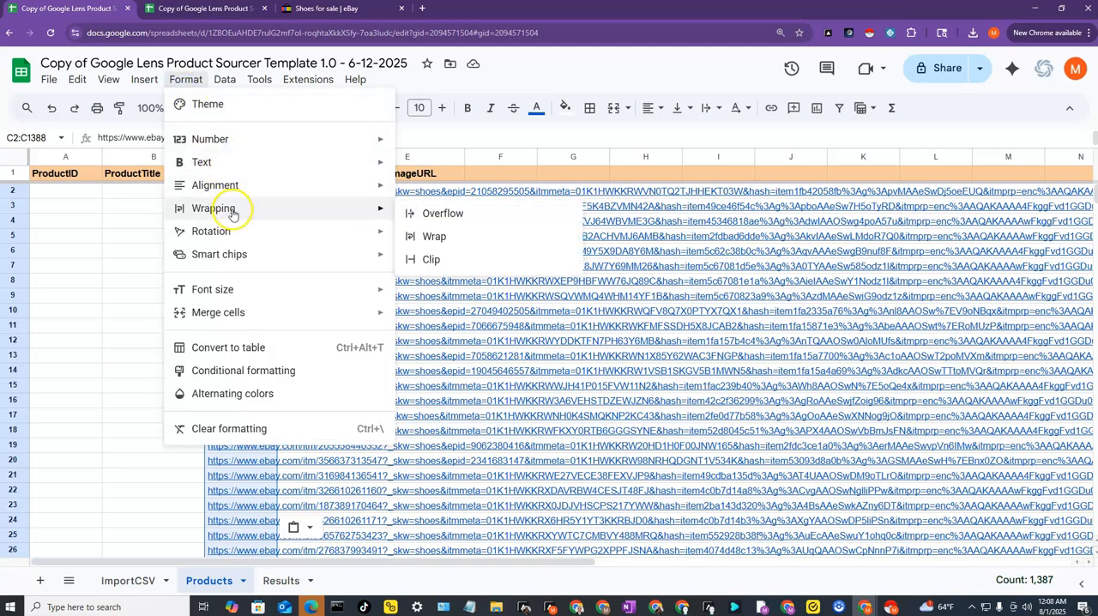
click(456, 258)
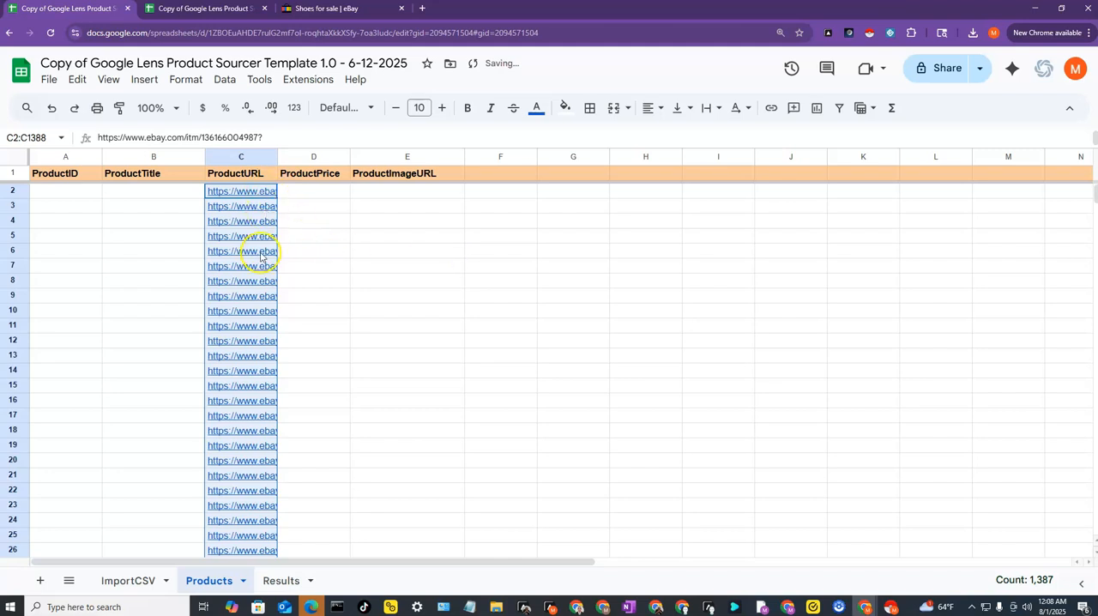
click(296, 193)
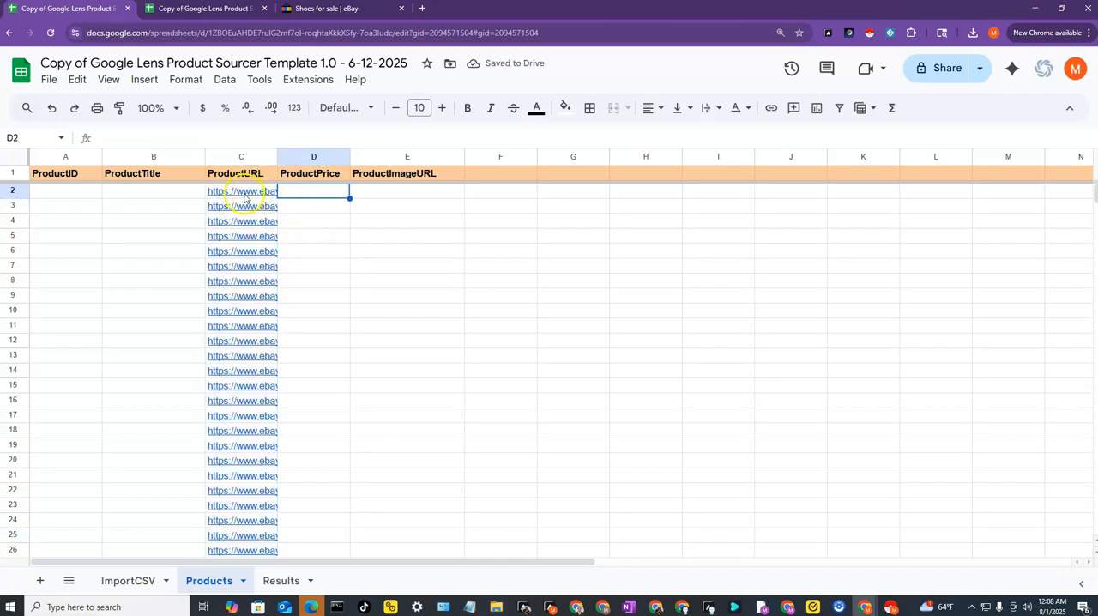
click(189, 193)
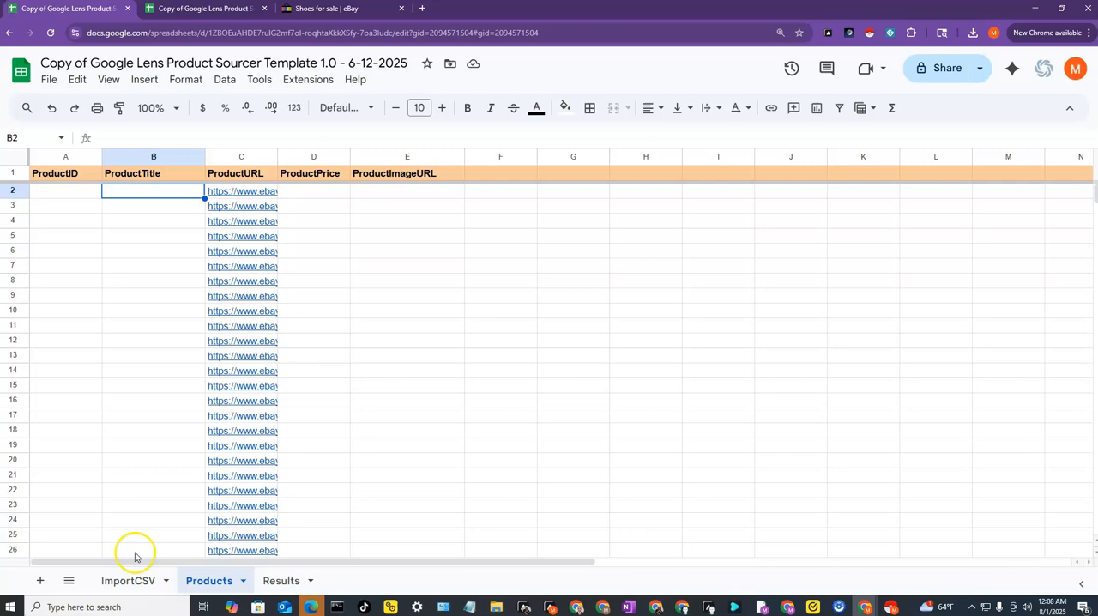
- Narrow the su-styled-text column and widen the su-styled-text 2 title column on the ImportCSV sheet
click(130, 583)
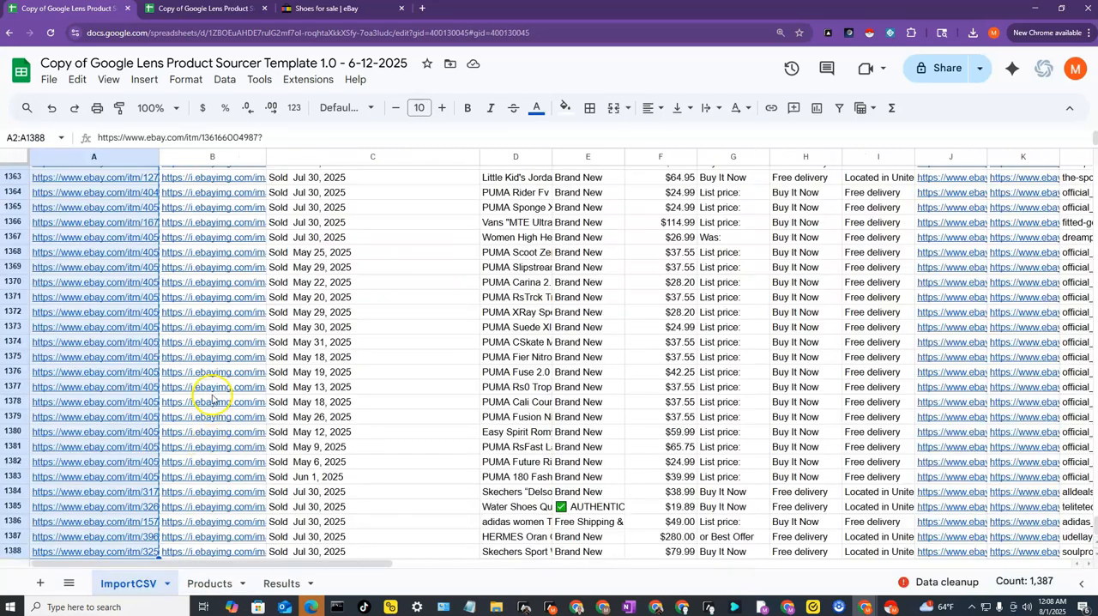
scroll(225, 393, up, 1)
scroll(225, 393, up, 20)
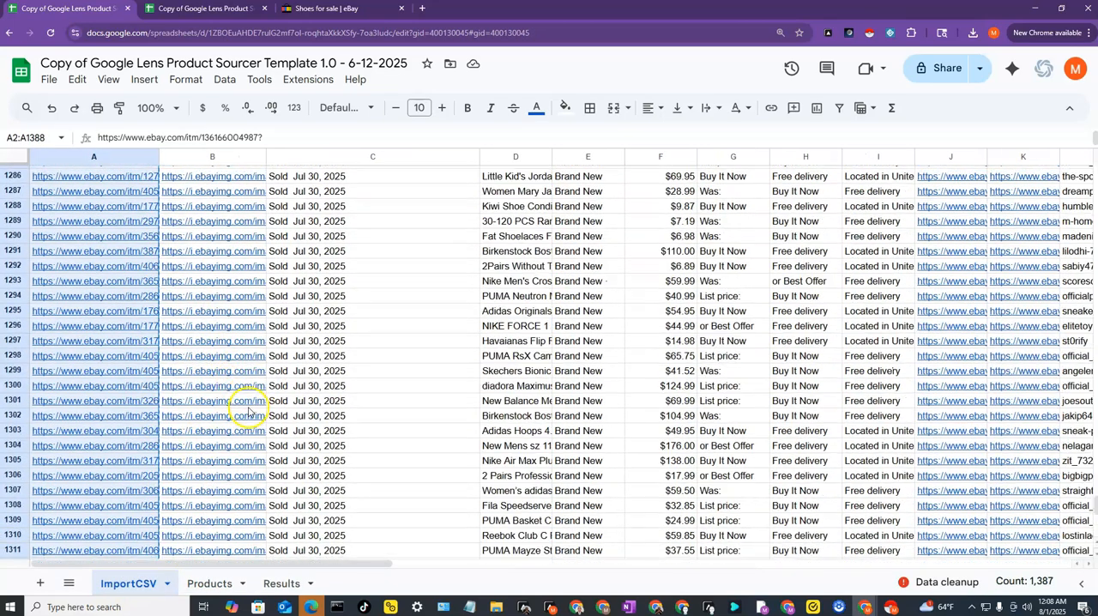
scroll(253, 416, up, 16)
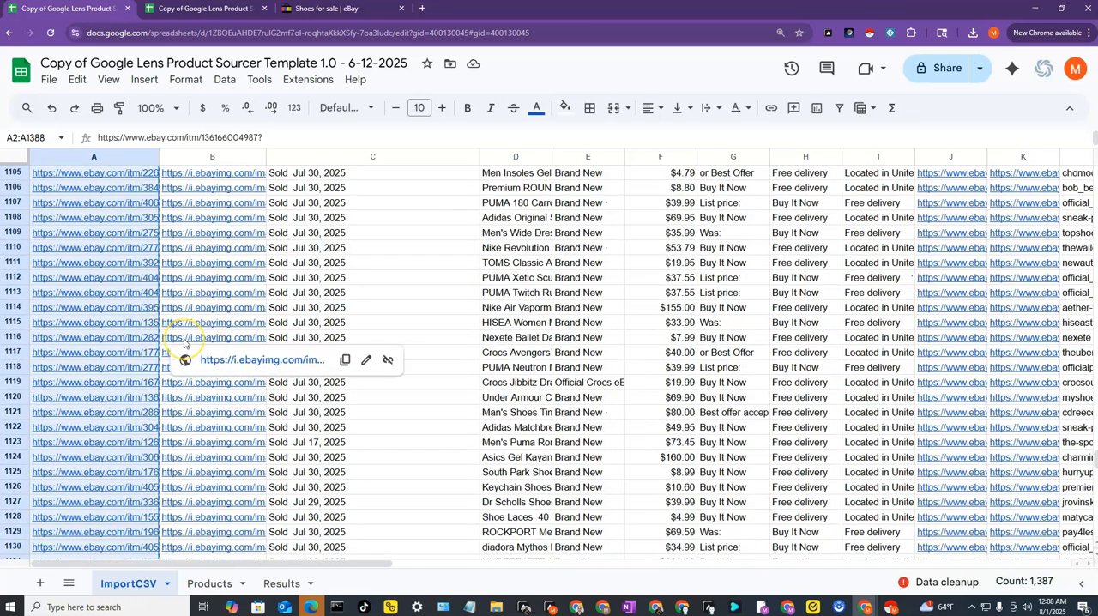
key(ctrl+Home)
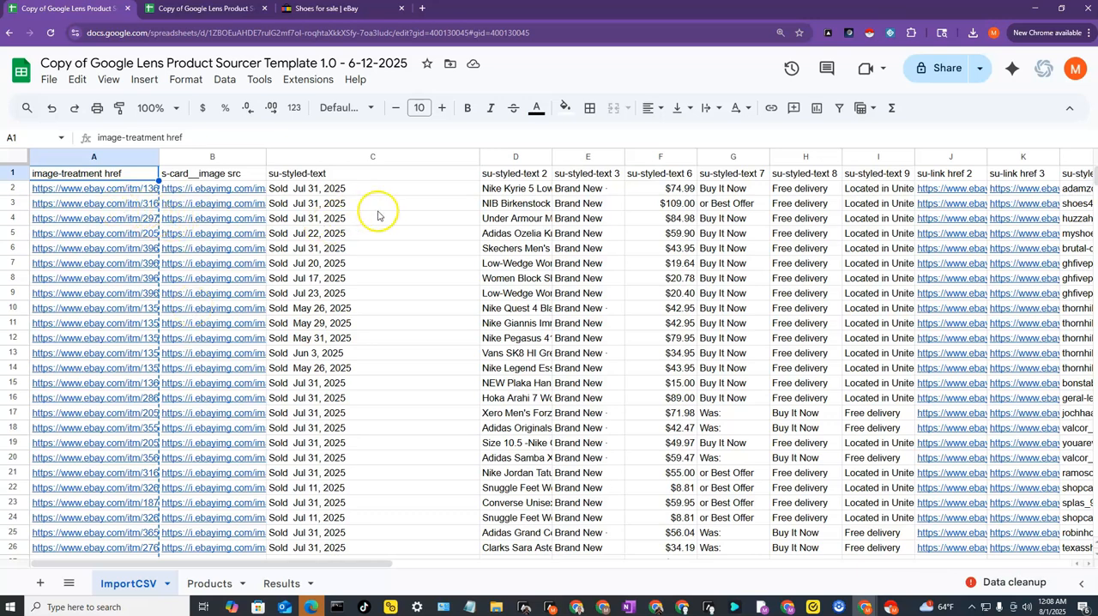
drag(481, 157, 370, 157)
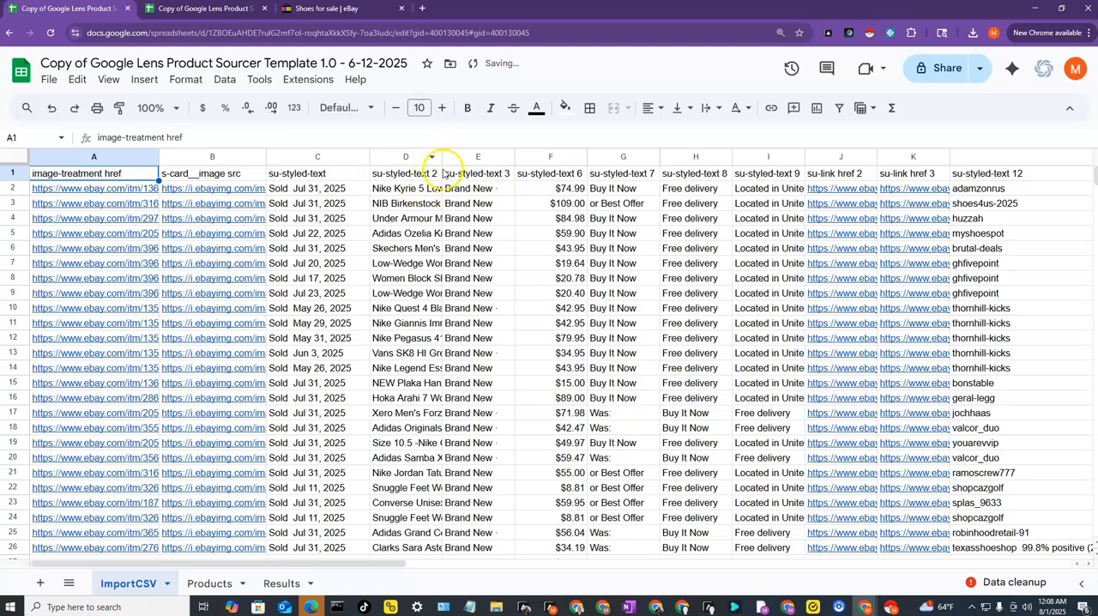
drag(441, 157, 554, 163)
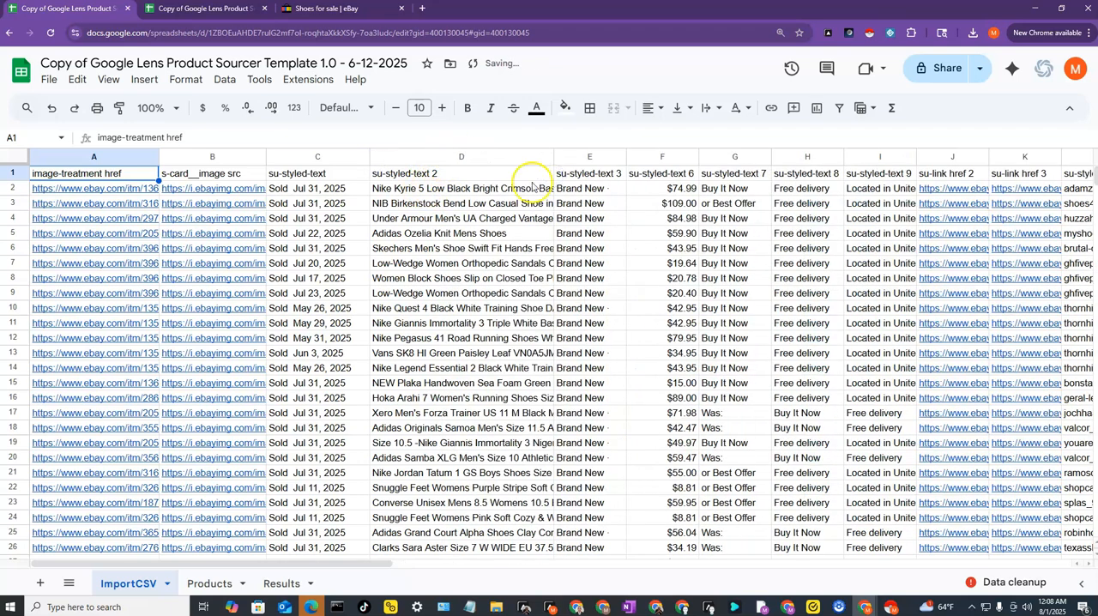
- Inspect the first image link in B2 and widen the s-card__image src column
mouse_move(266, 157)
mouse_down()
mouse_move(409, 157)
mouse_move(260, 157)
mouse_up()
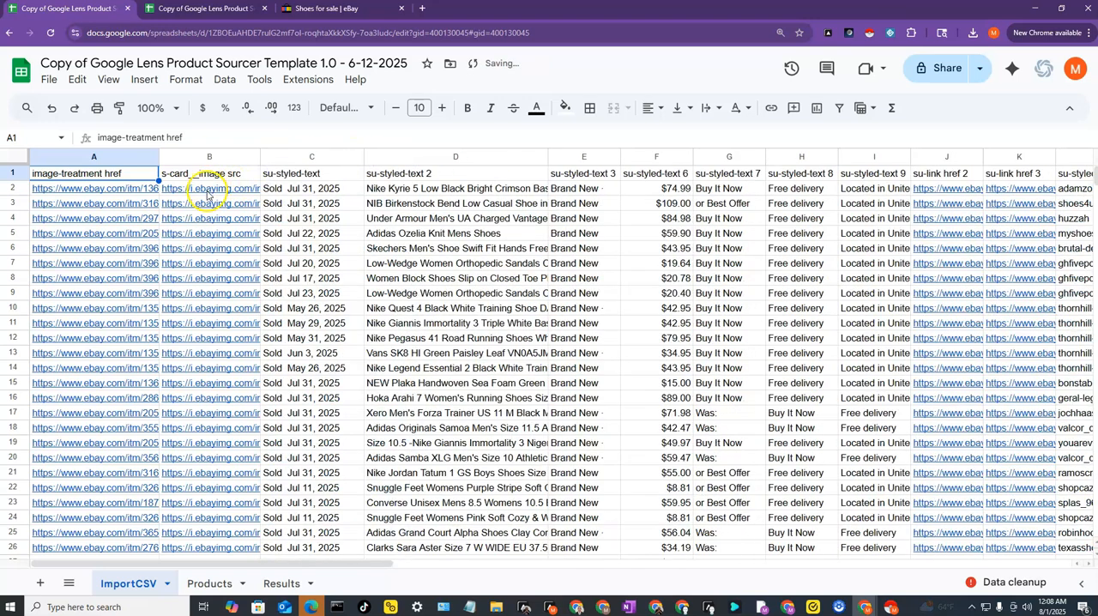
click(207, 192)
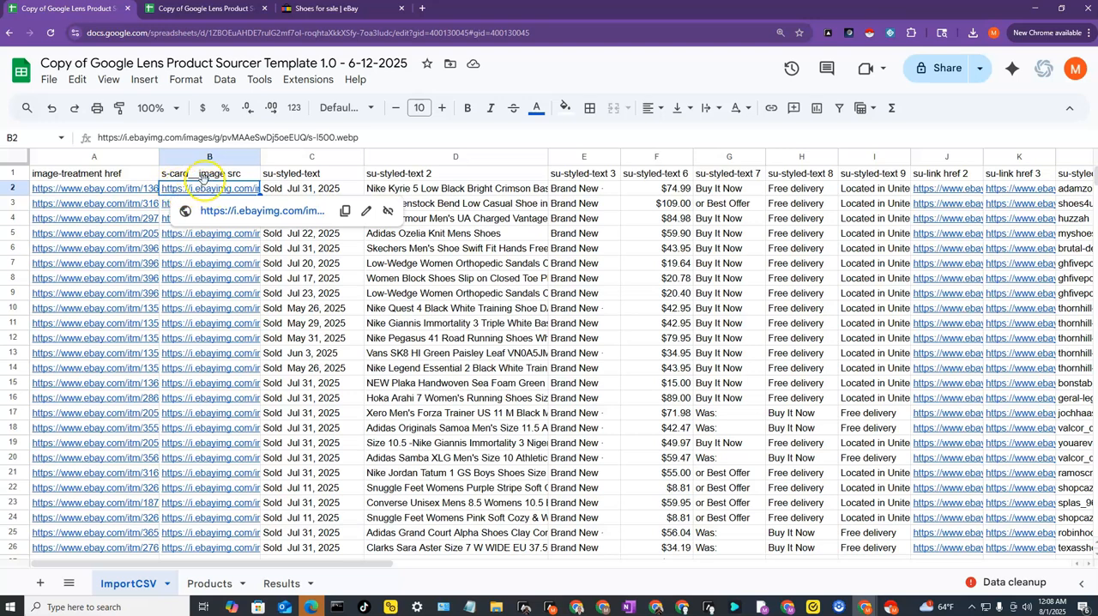
drag(259, 157, 380, 157)
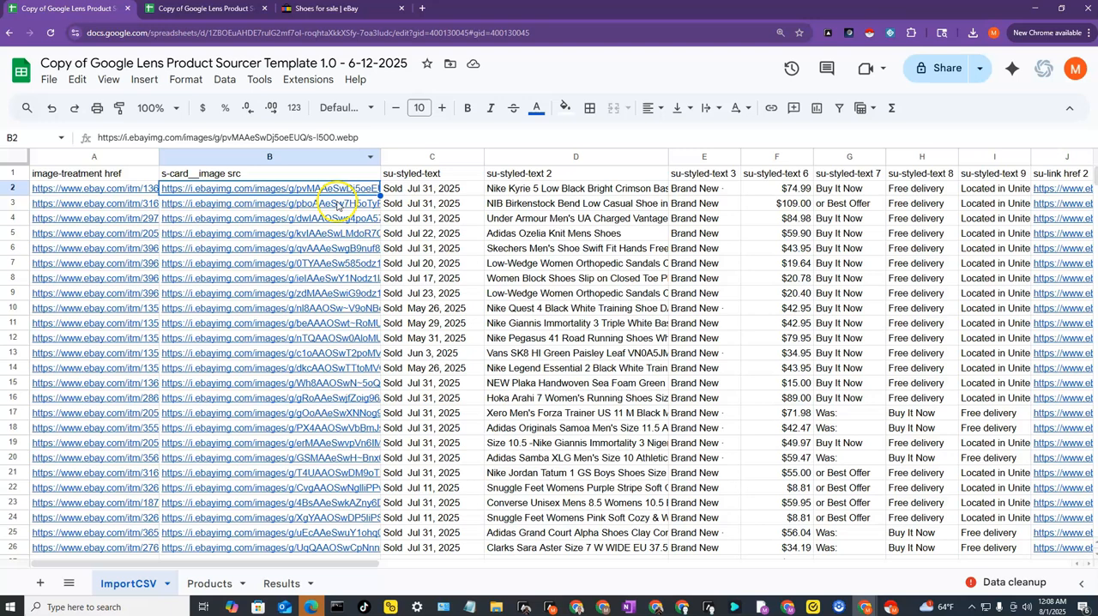
mouse_move(336, 189)
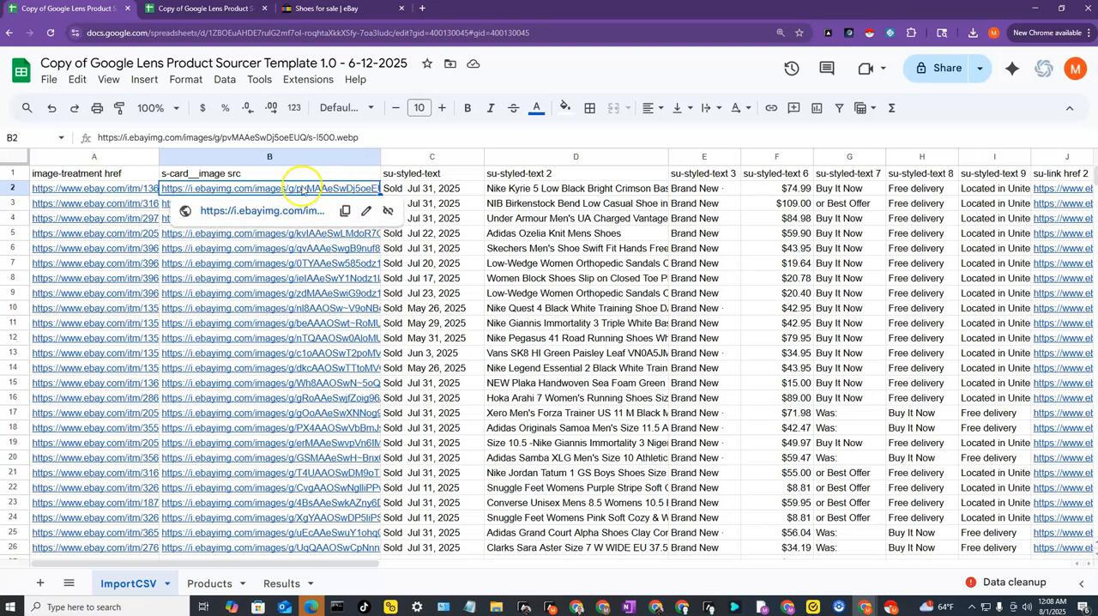
- Select all the image links in B2:B1388 on the ImportCSV sheet and copy them
drag(281, 210, 302, 426)
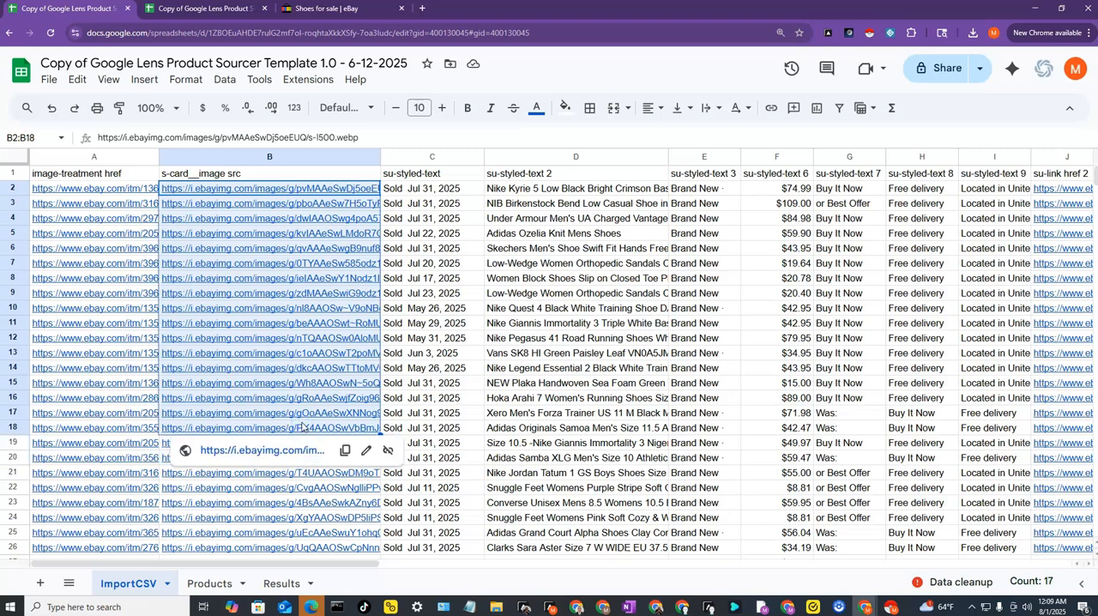
key(ctrl+shift+Down)
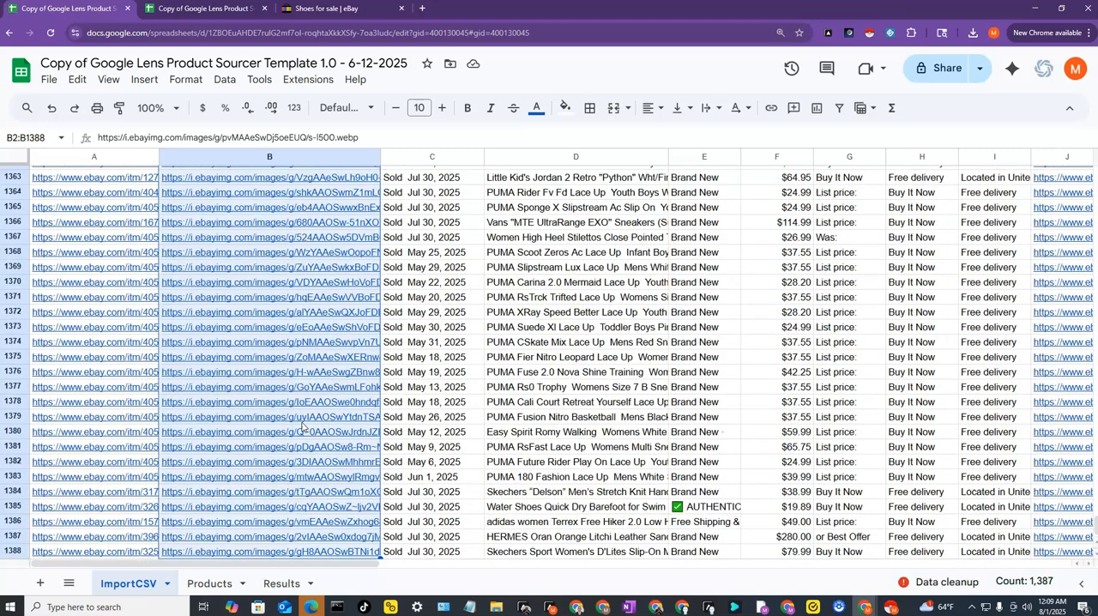
right_click(256, 224)
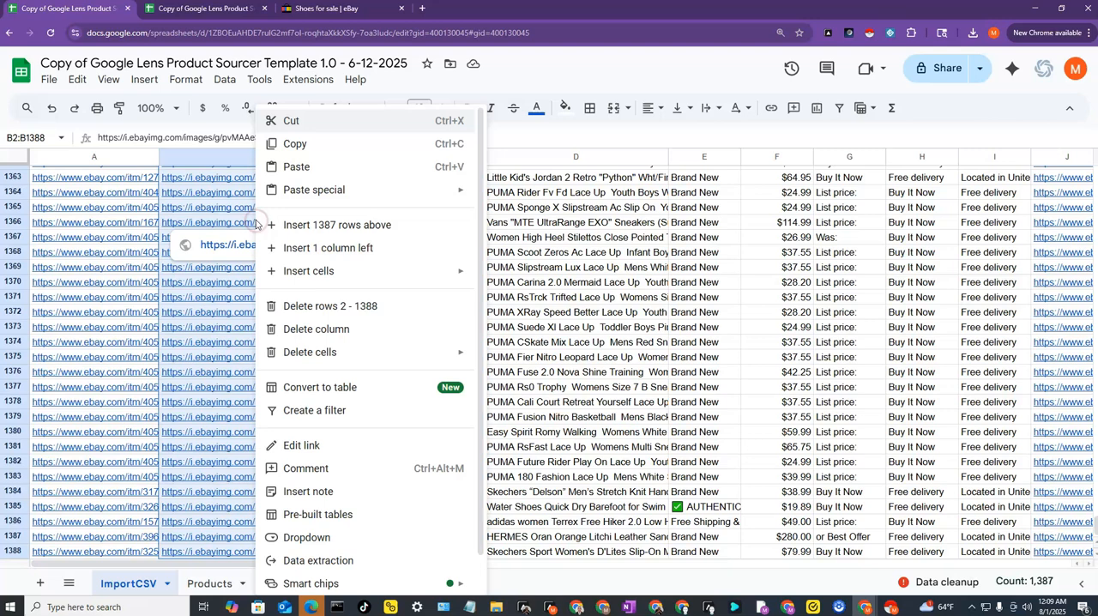
click(290, 142)
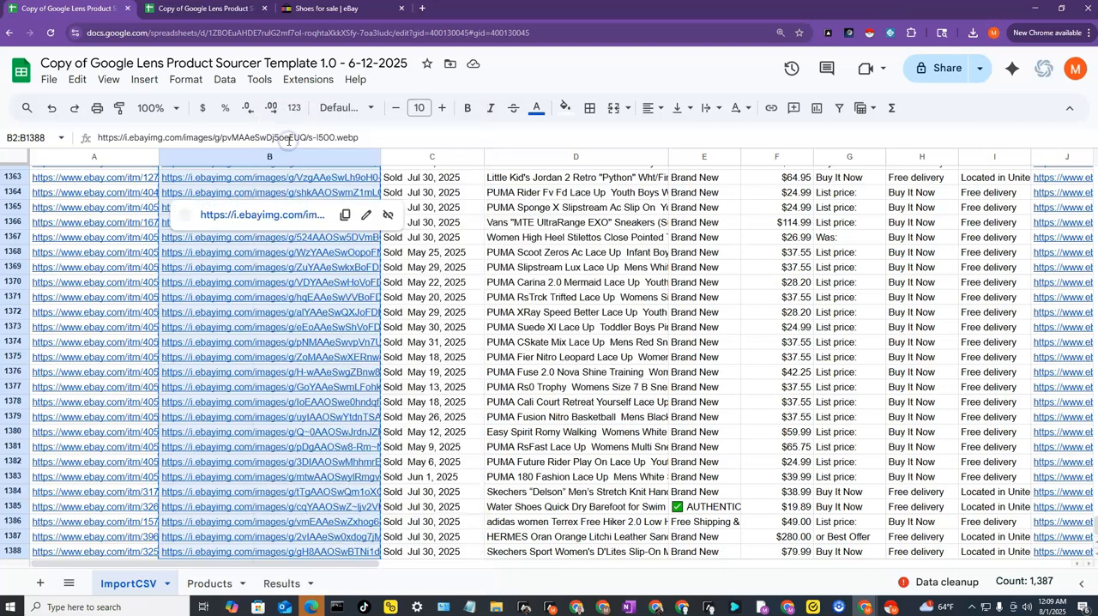
- Paste the copied image links into the ProductImageURL column of the Products sheet, starting at E2
click(209, 581)
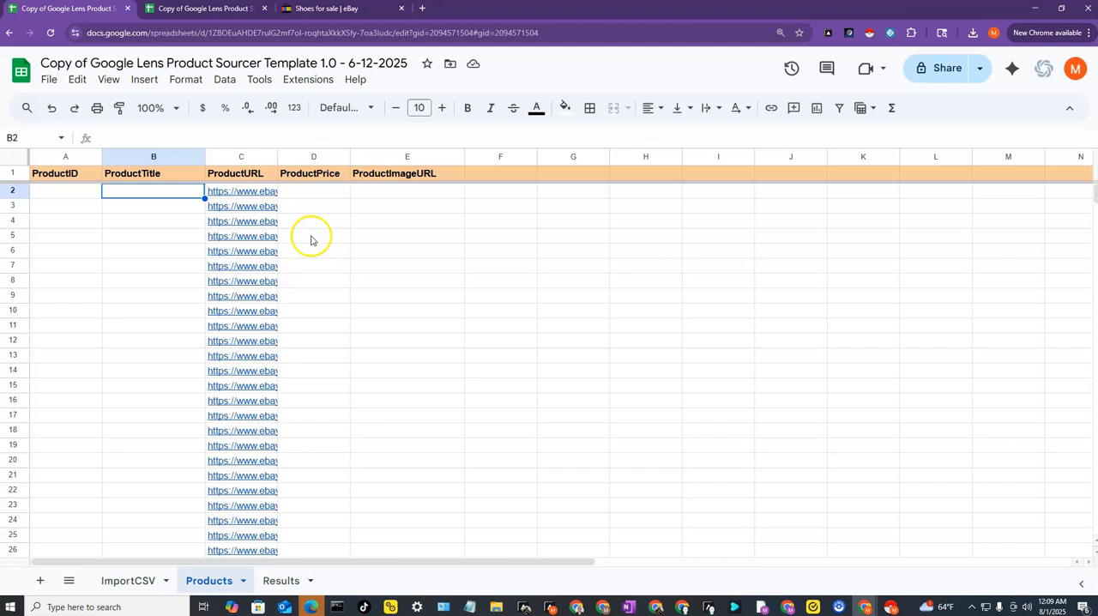
click(377, 192)
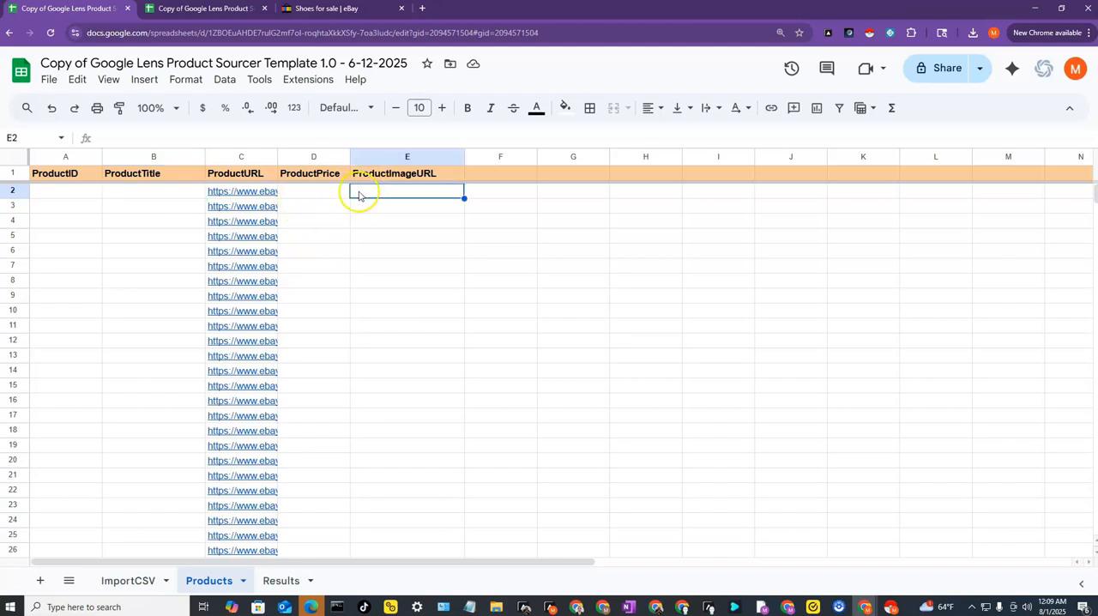
click(14, 190)
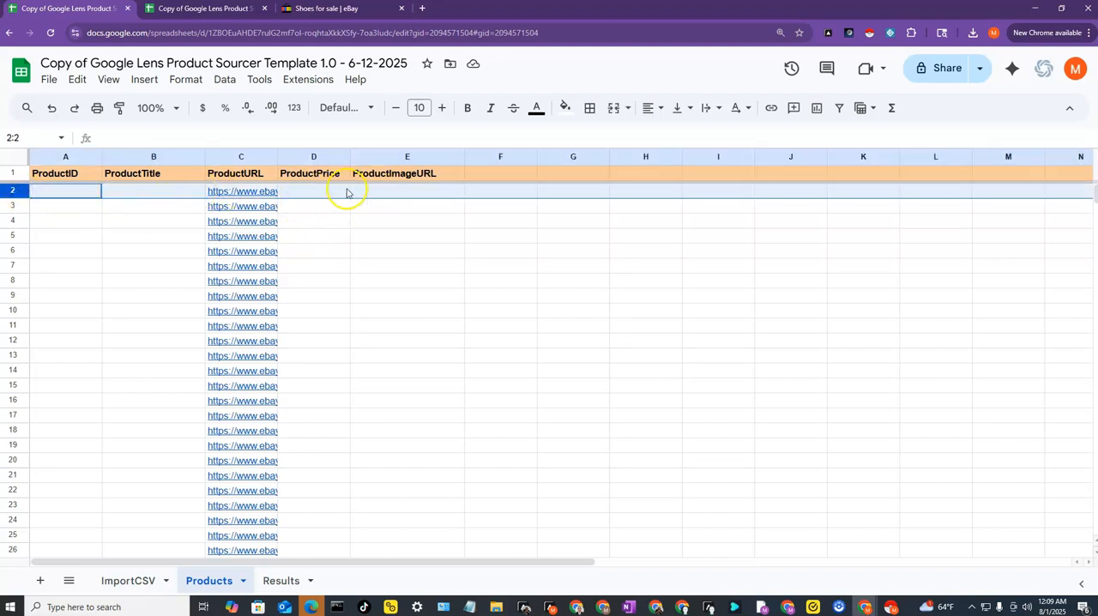
click(377, 192)
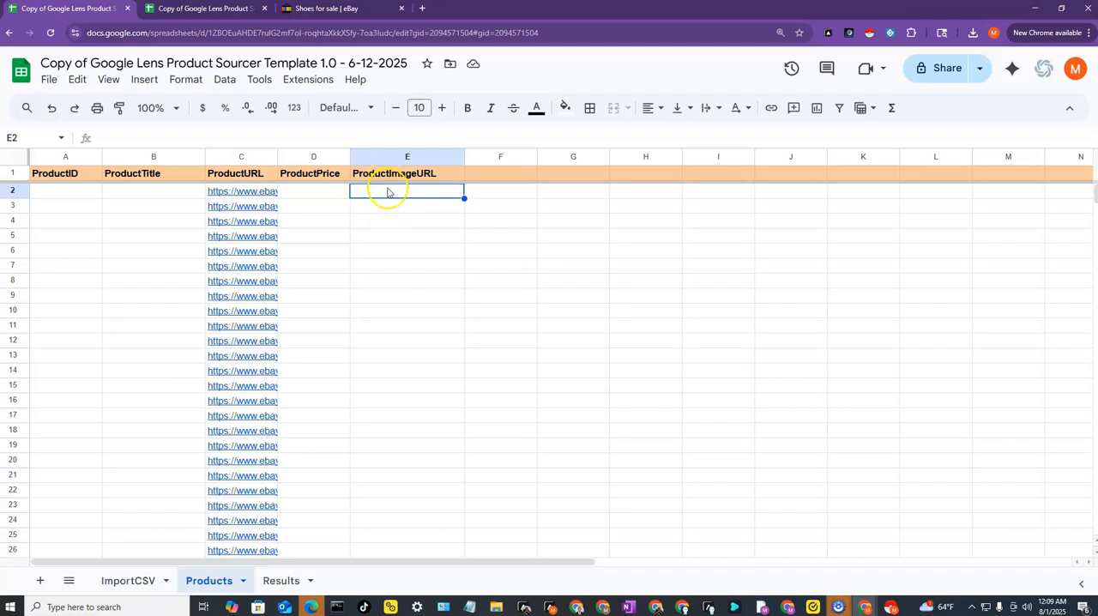
right_click(388, 190)
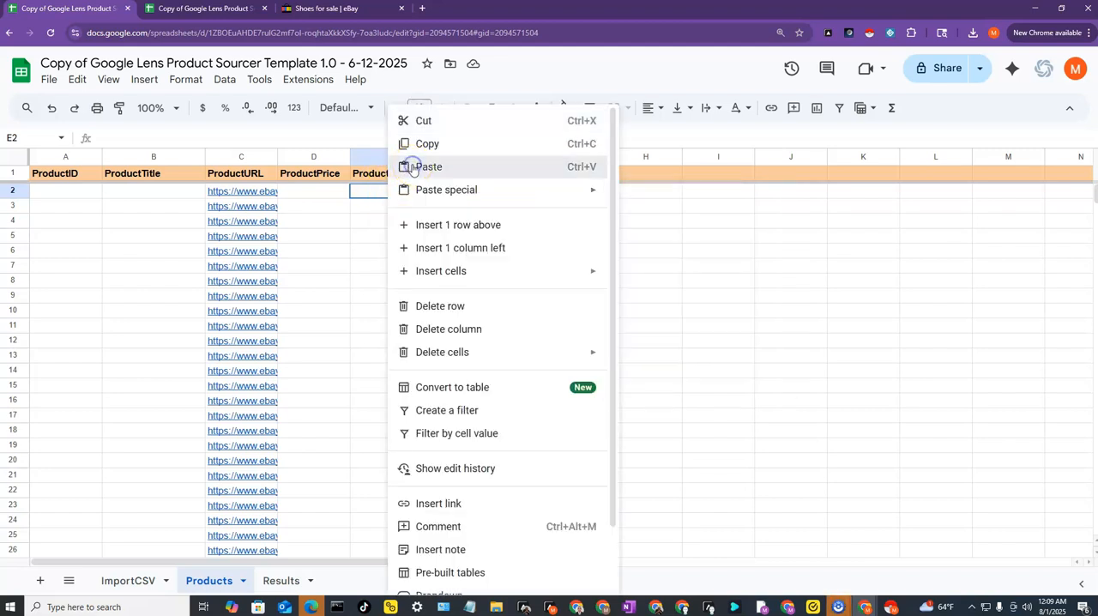
click(410, 164)
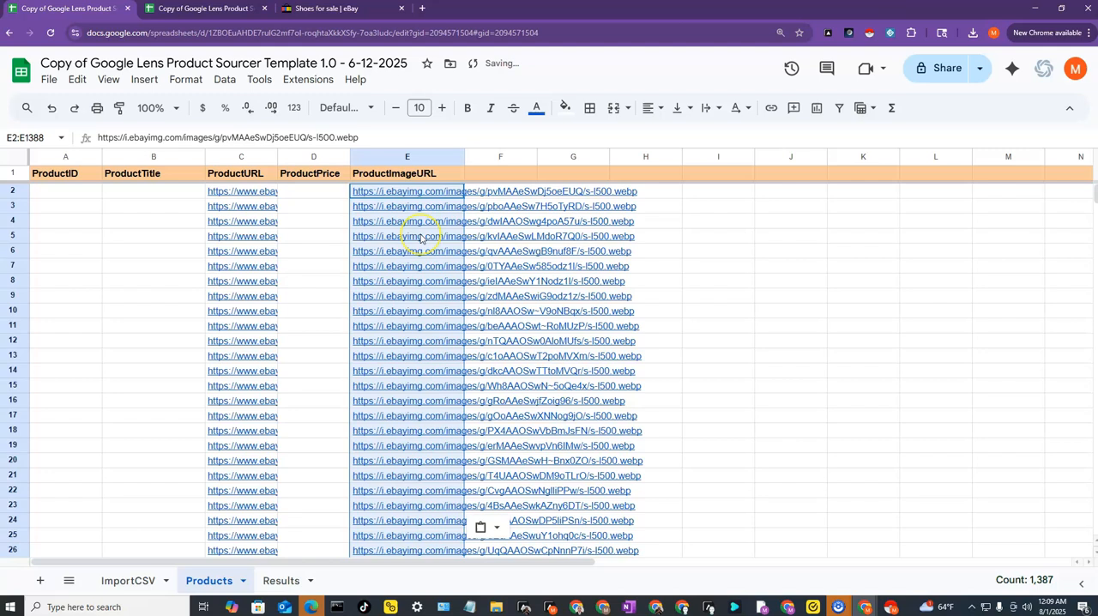
- Set the text wrapping of the pasted image links in E2:E1388 to Clip
mouse_move(421, 238)
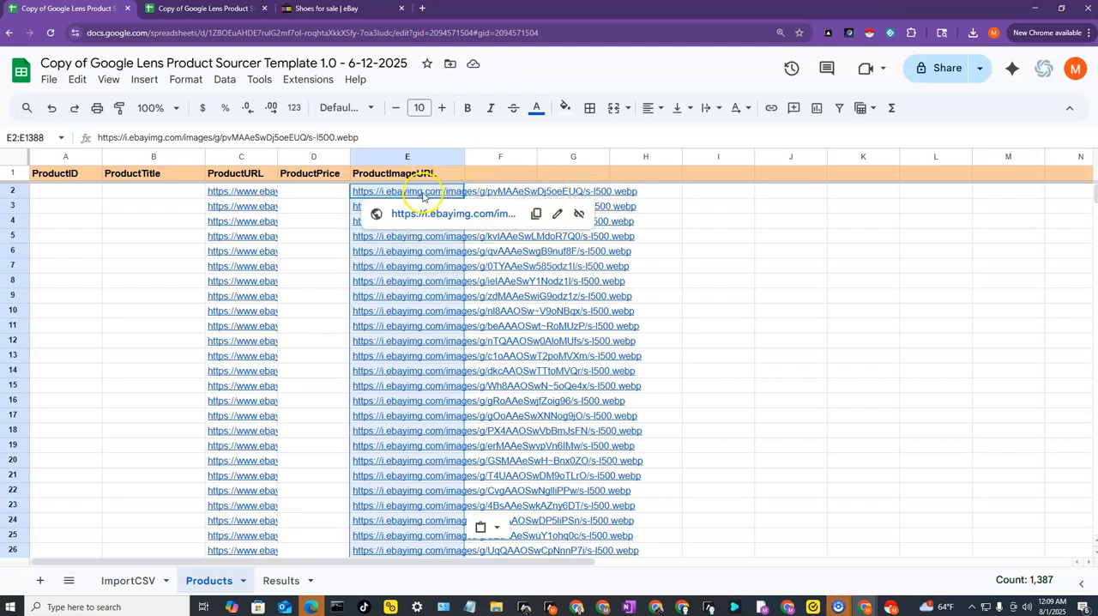
click(184, 82)
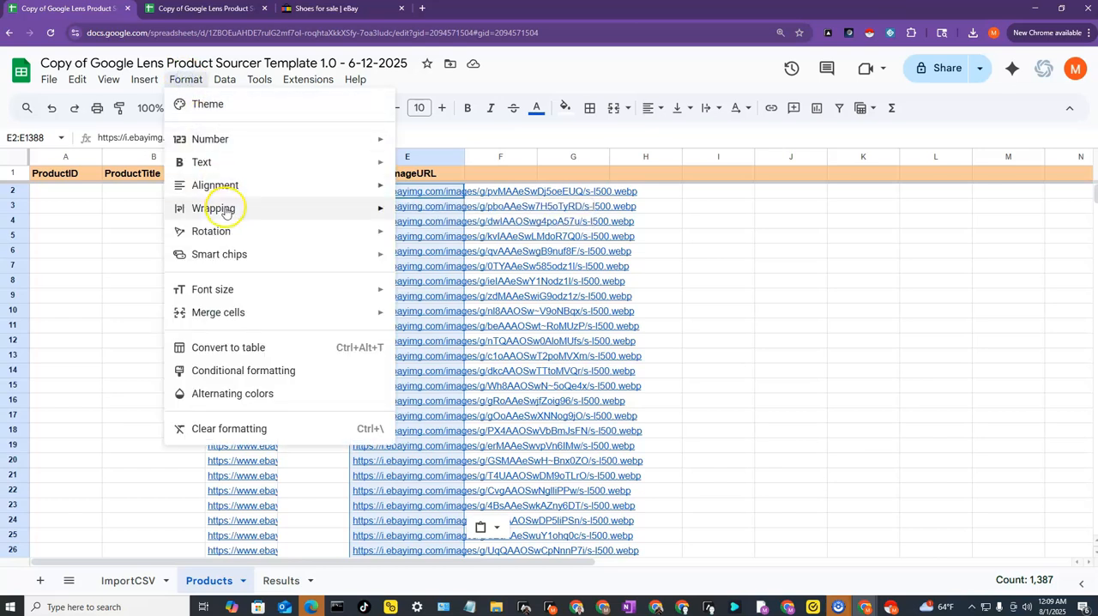
mouse_move(362, 212)
click(436, 259)
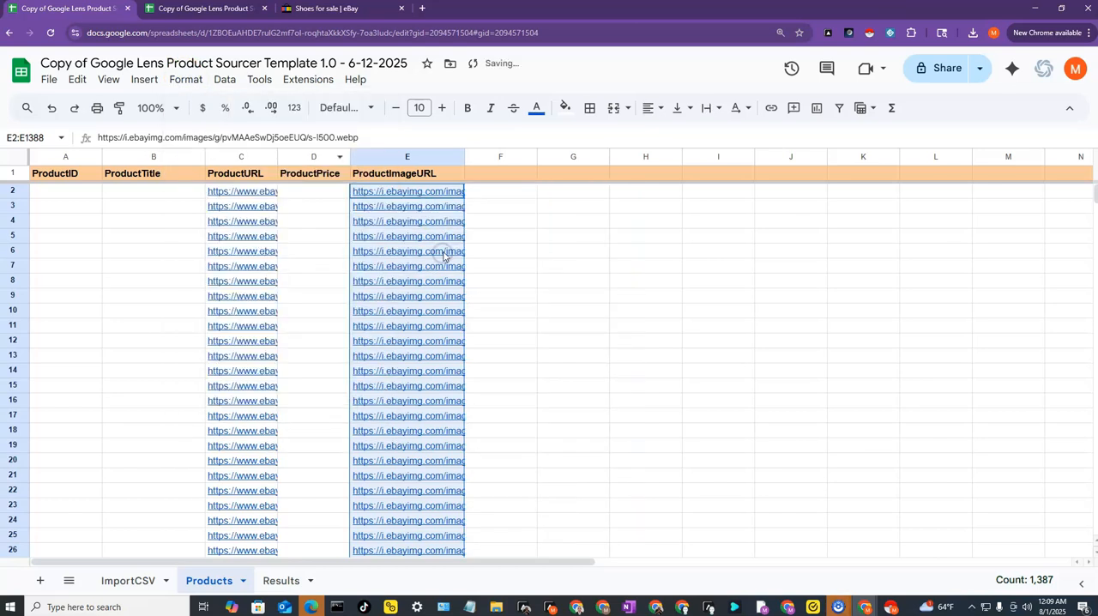
- Select all the product titles in D2:D1388 of the su-styled-text 2 column on the ImportCSV sheet and copy them
click(313, 192)
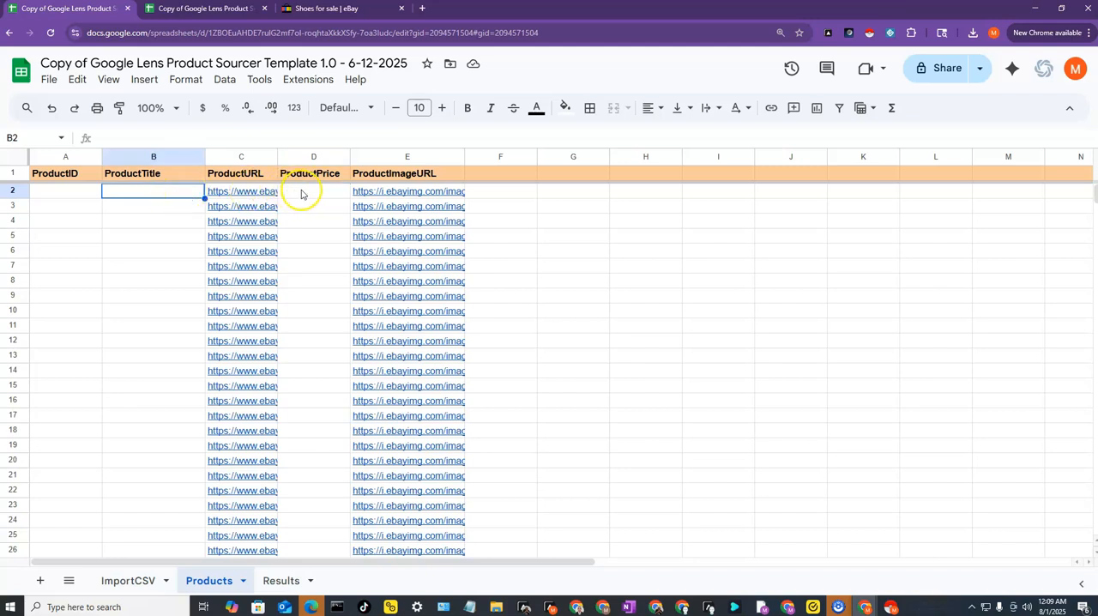
click(134, 577)
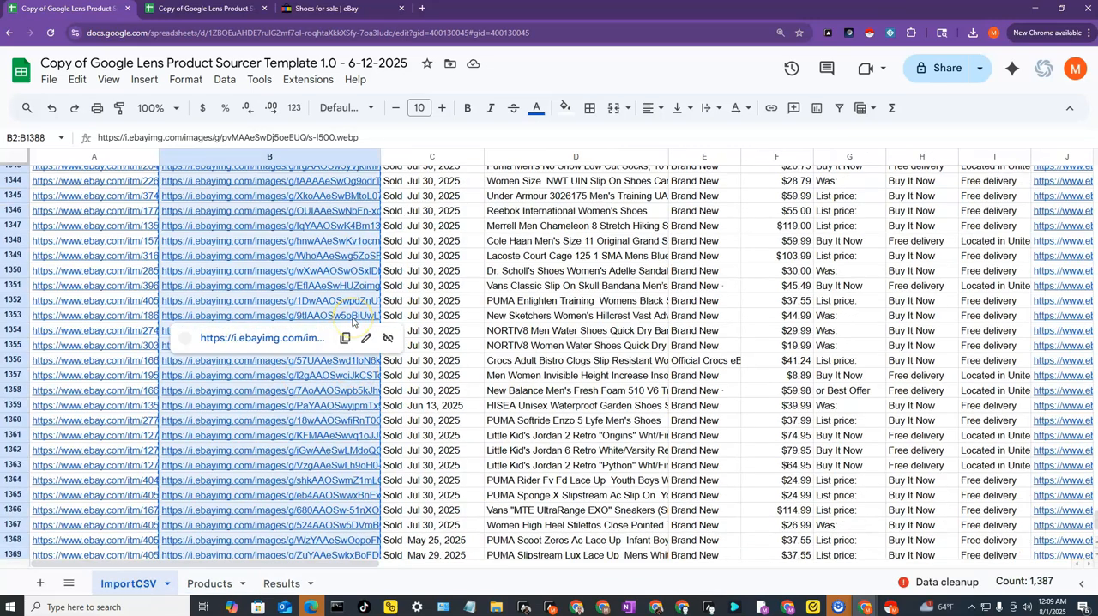
key(ctrl+c)
key(ctrl+Home)
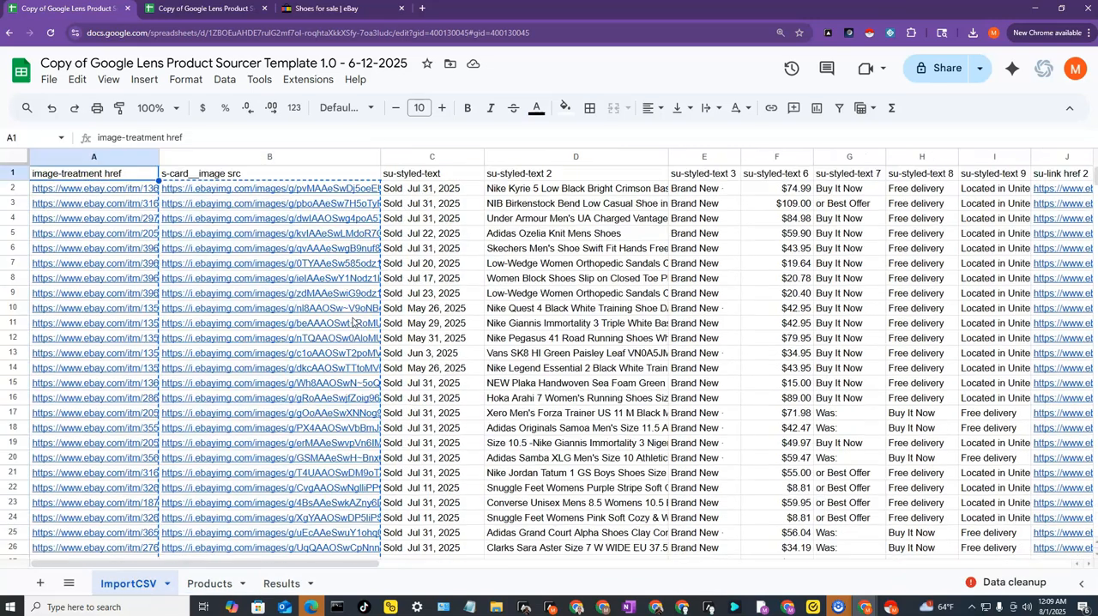
click(538, 189)
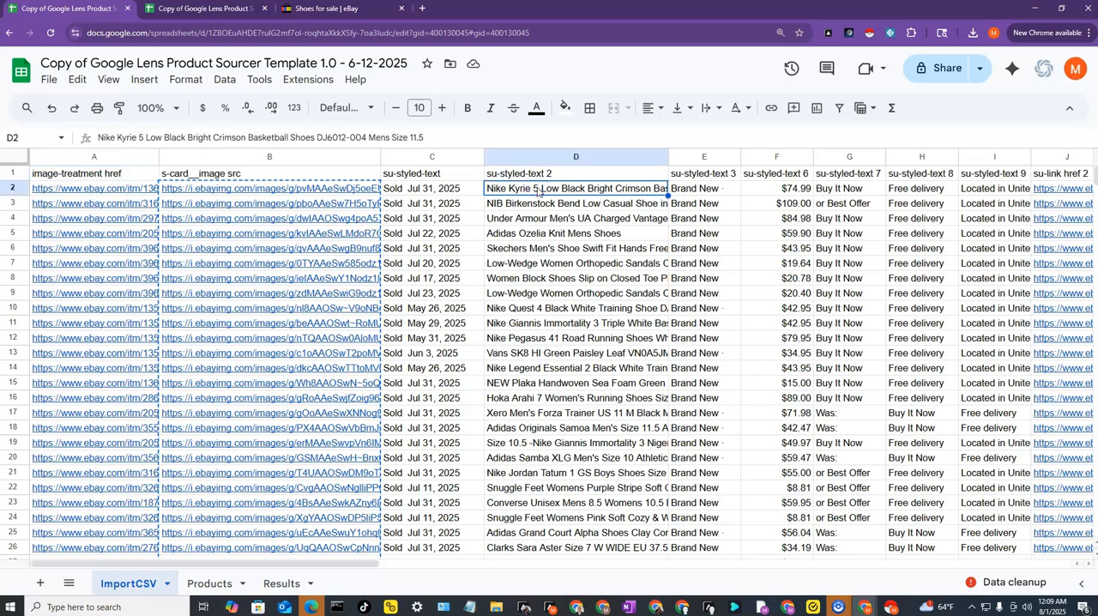
key(ctrl+shift+Down)
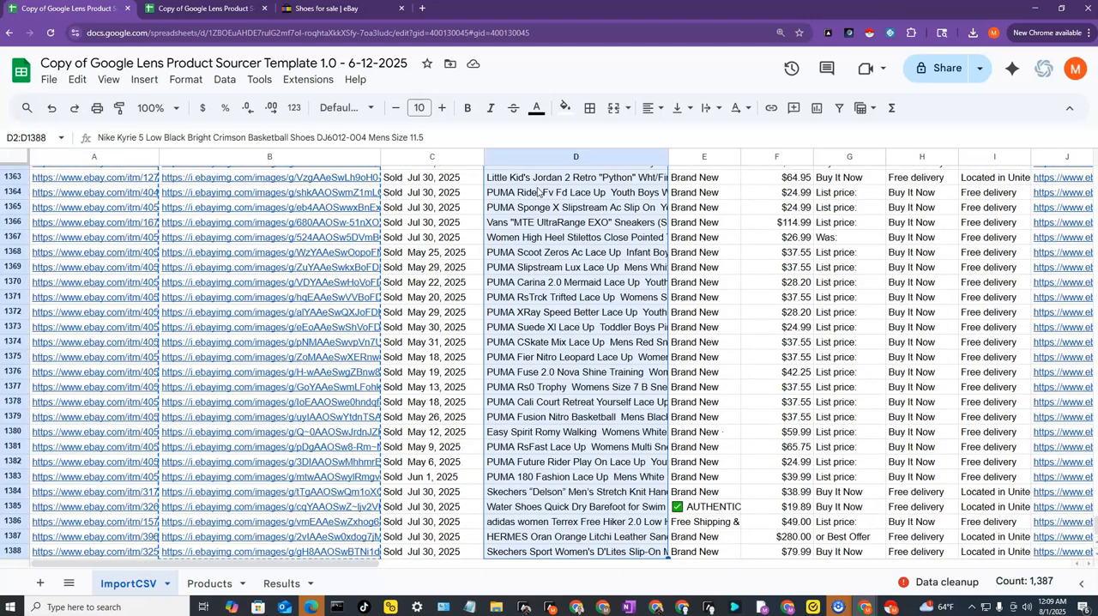
right_click(522, 232)
click(550, 142)
- Paste the copied titles into the ProductTitle column of the Products sheet, starting at B2
click(209, 583)
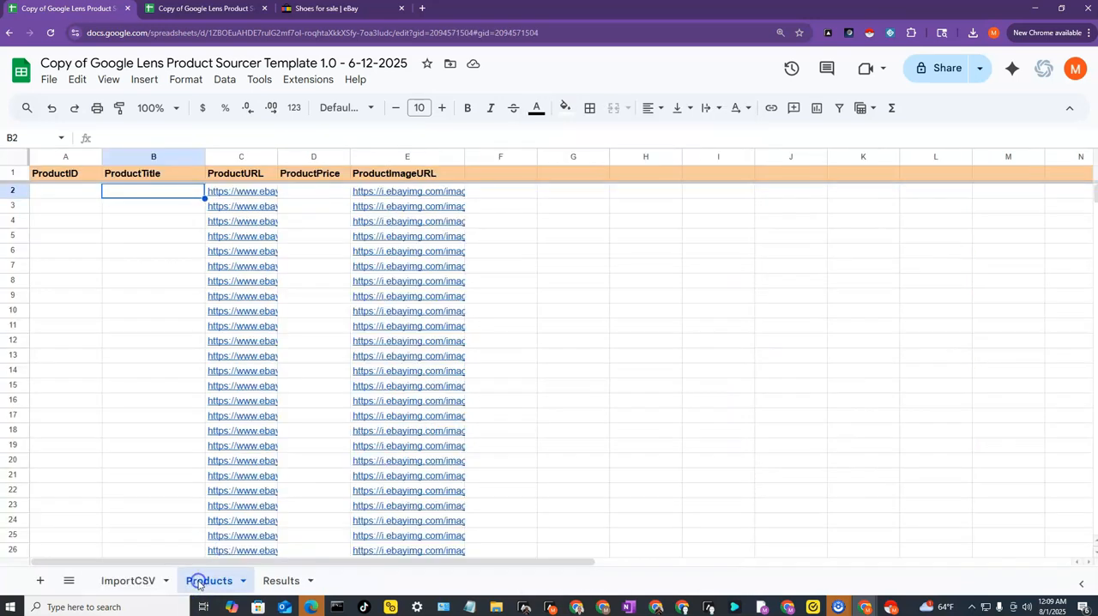
right_click(162, 188)
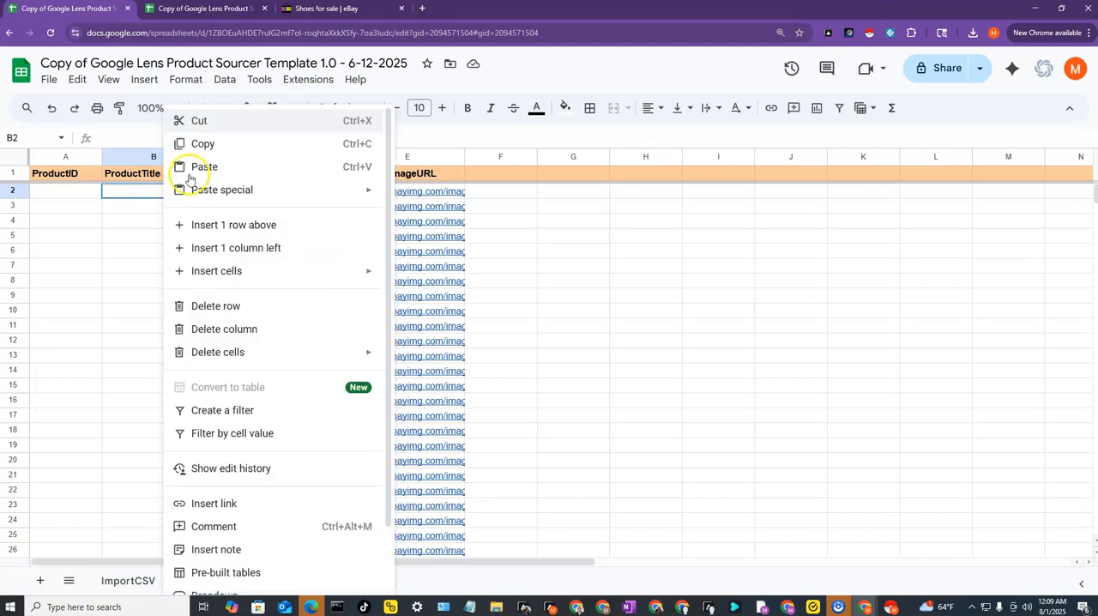
click(195, 166)
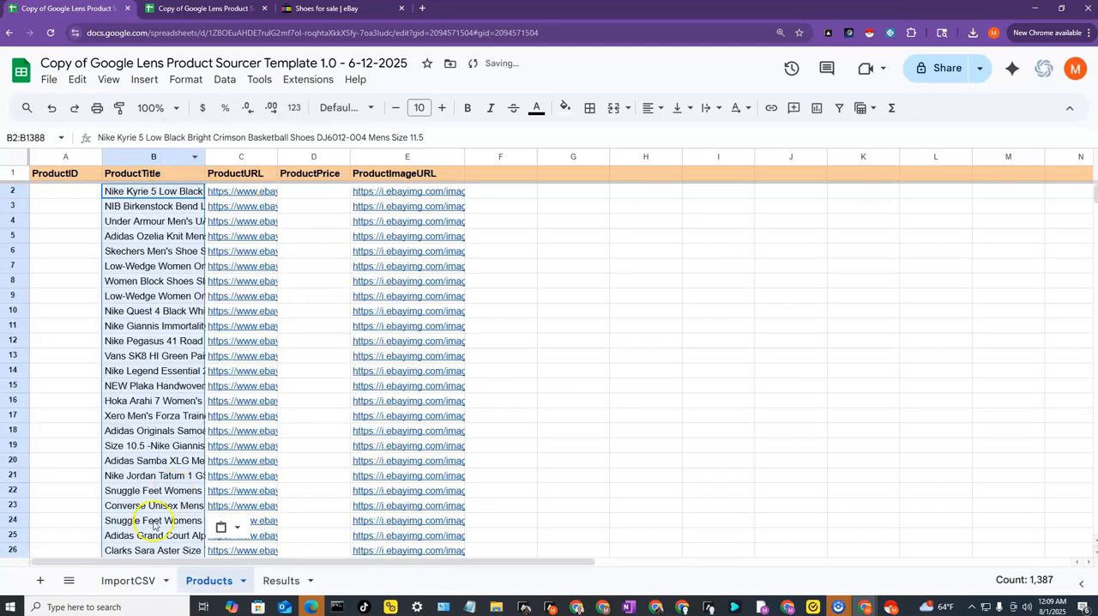
- Select all the prices in F2:F1388 of the su-styled-text 6 column on the ImportCSV sheet and copy them
click(140, 579)
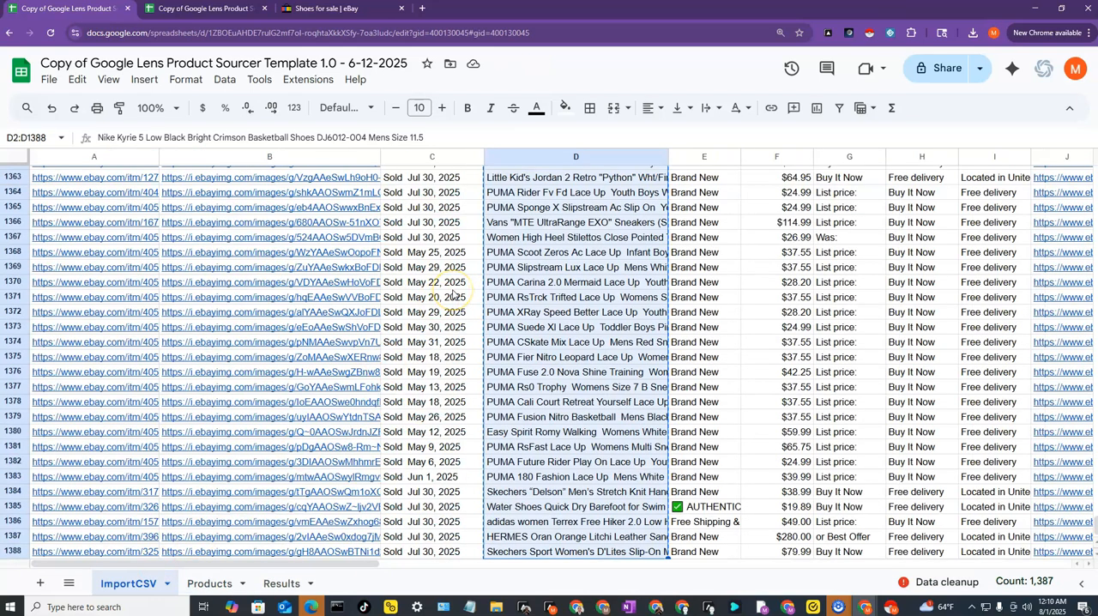
key(ctrl+c)
key(ctrl+Home)
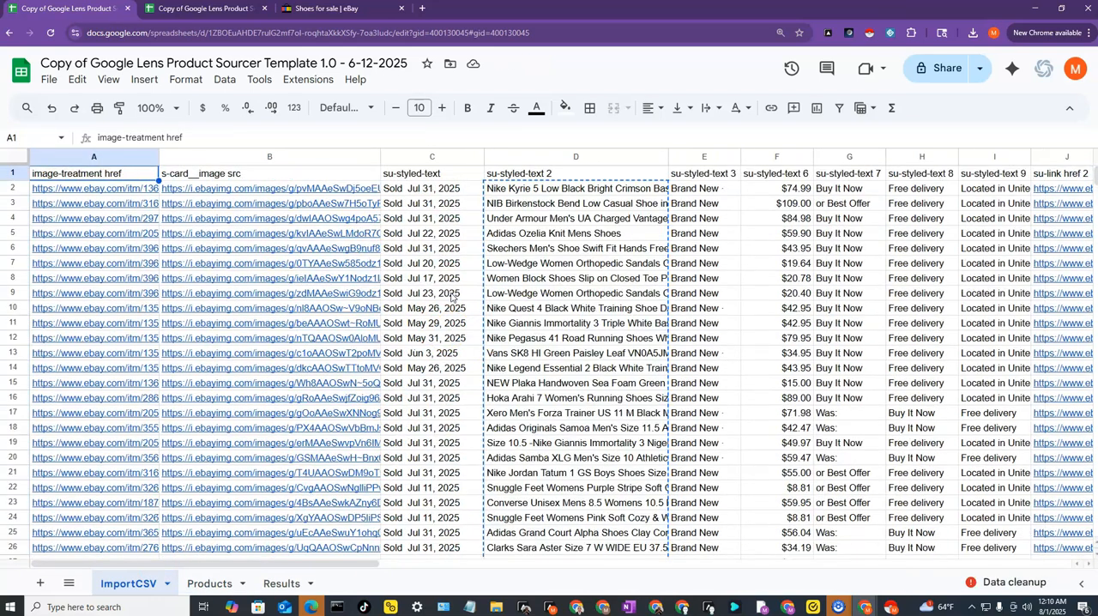
click(783, 190)
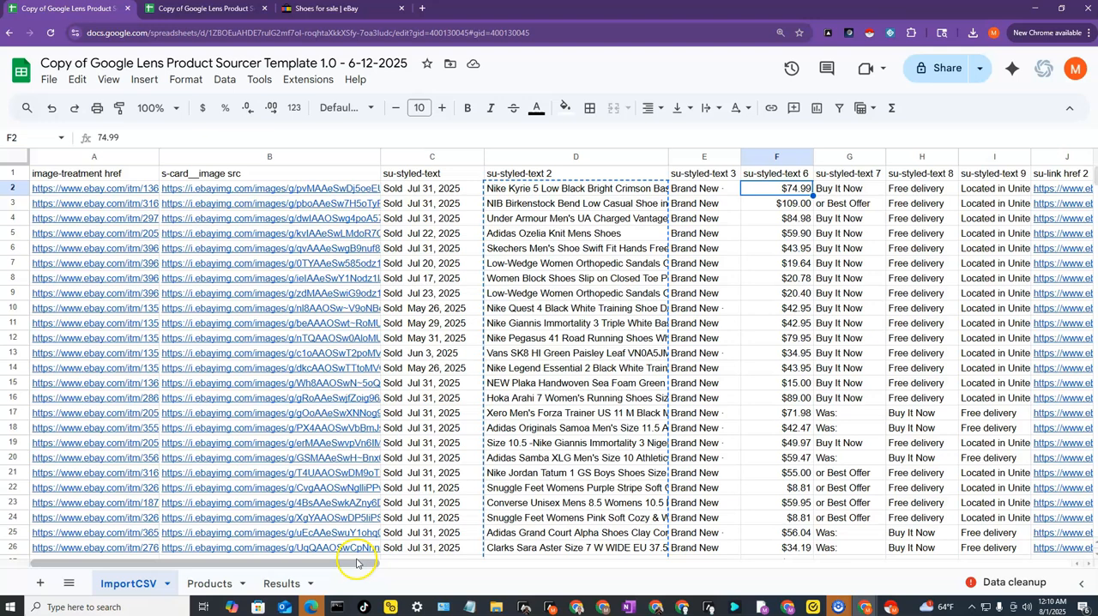
drag(367, 563, 534, 573)
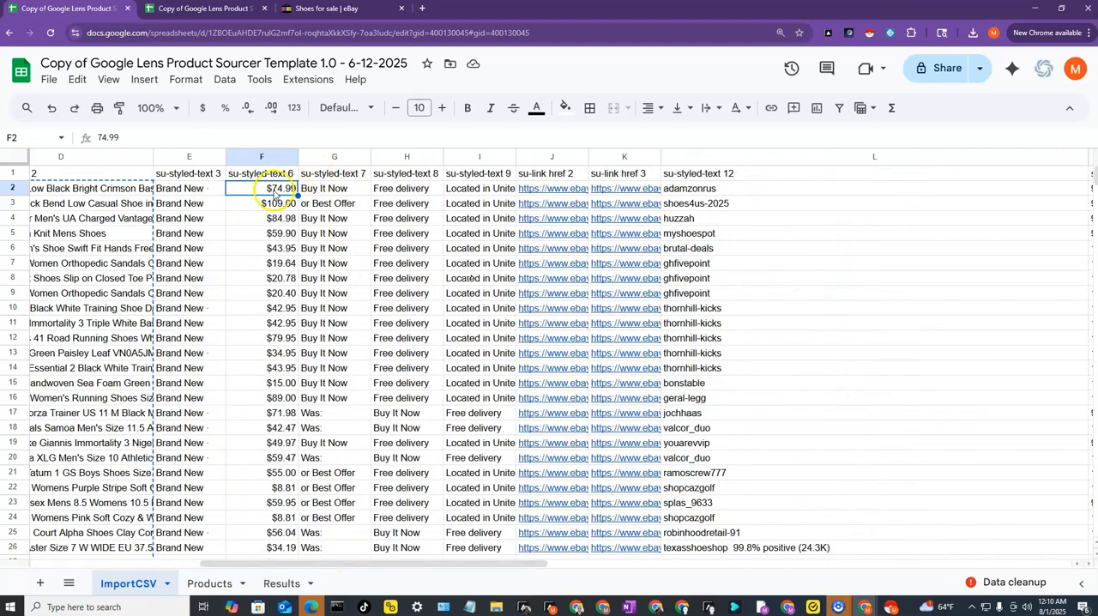
key(ctrl+shift+Down)
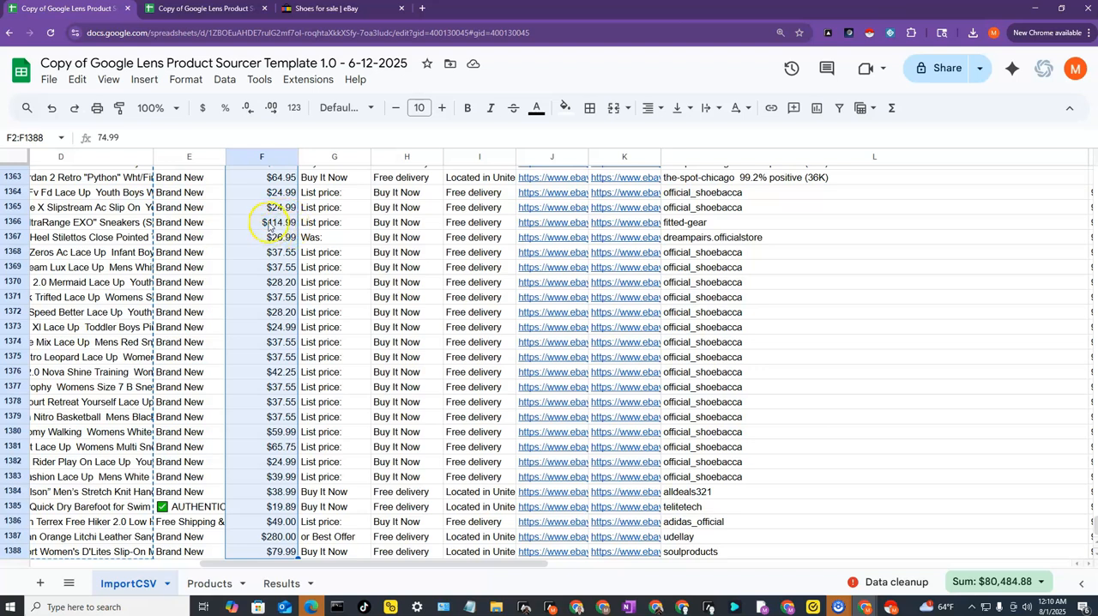
right_click(269, 223)
click(305, 146)
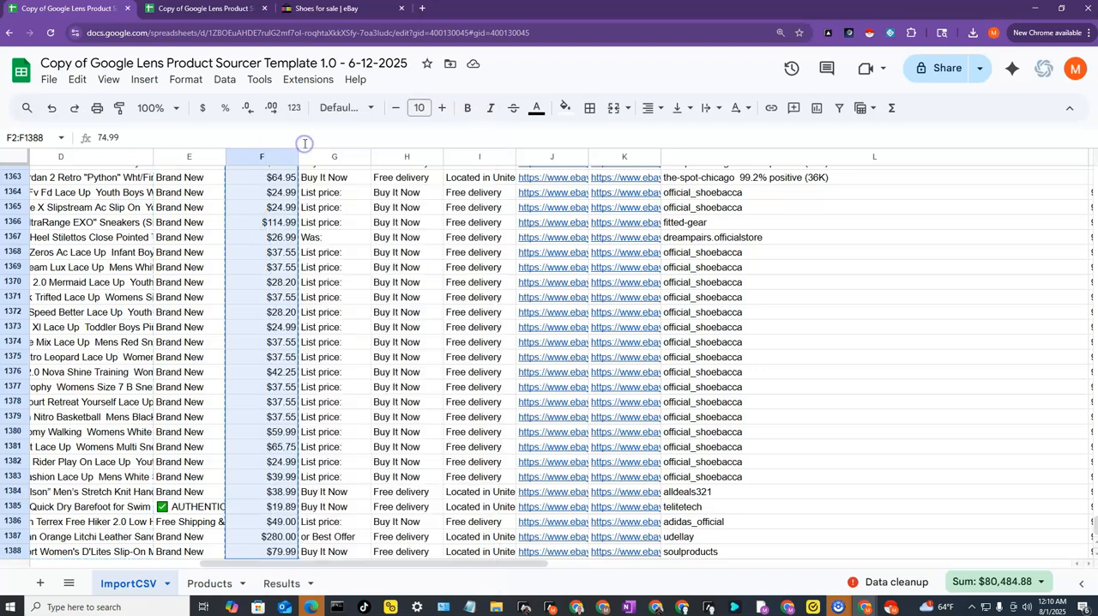
- Paste the copied prices into the ProductPrice column of the Products sheet, starting at D2
click(206, 584)
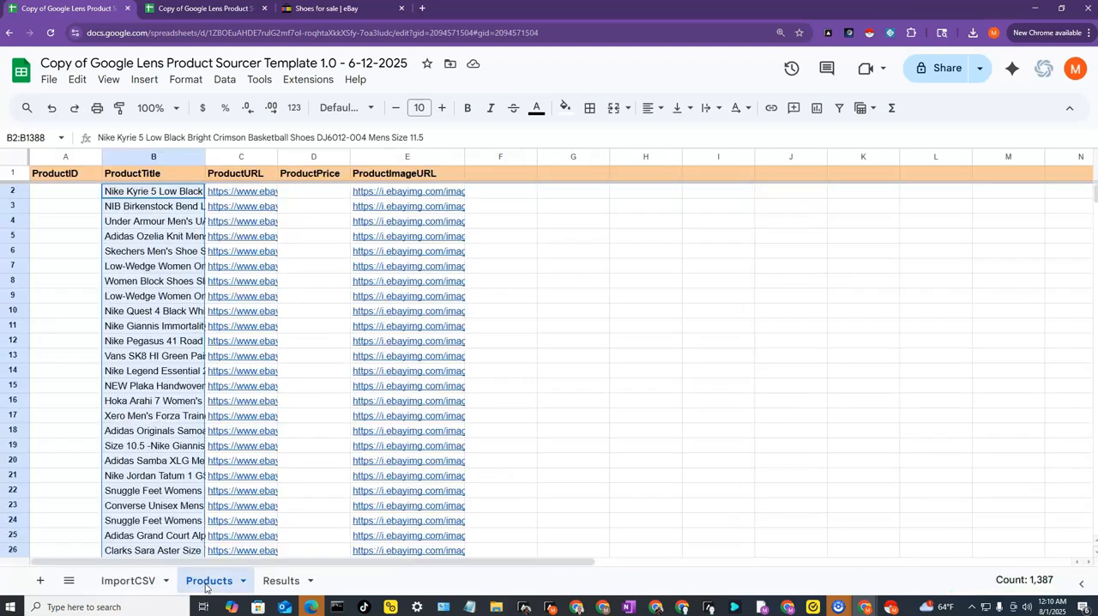
click(311, 194)
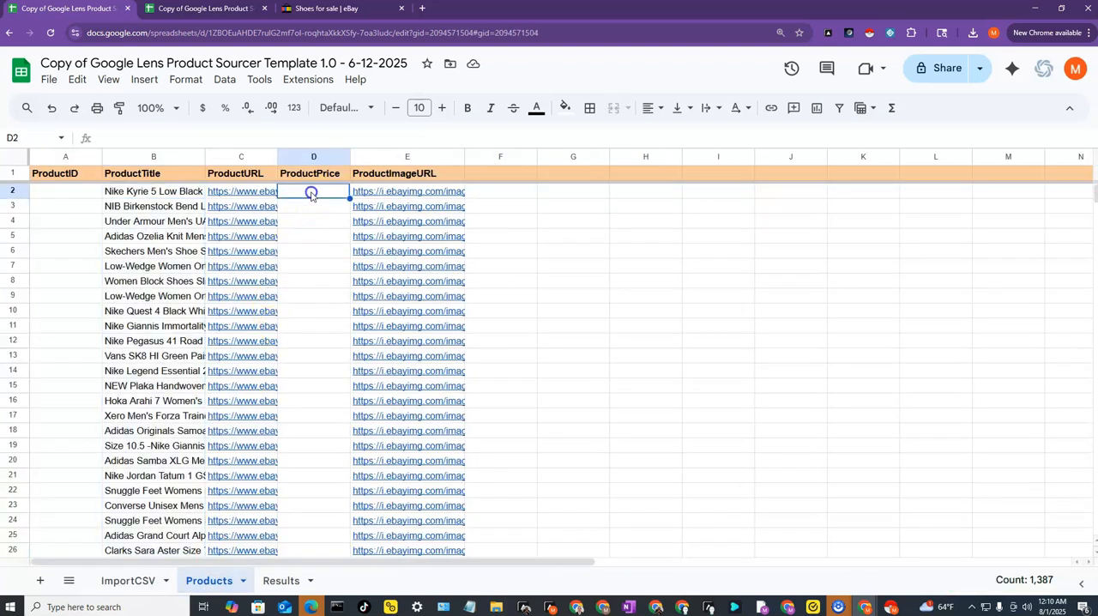
right_click(310, 195)
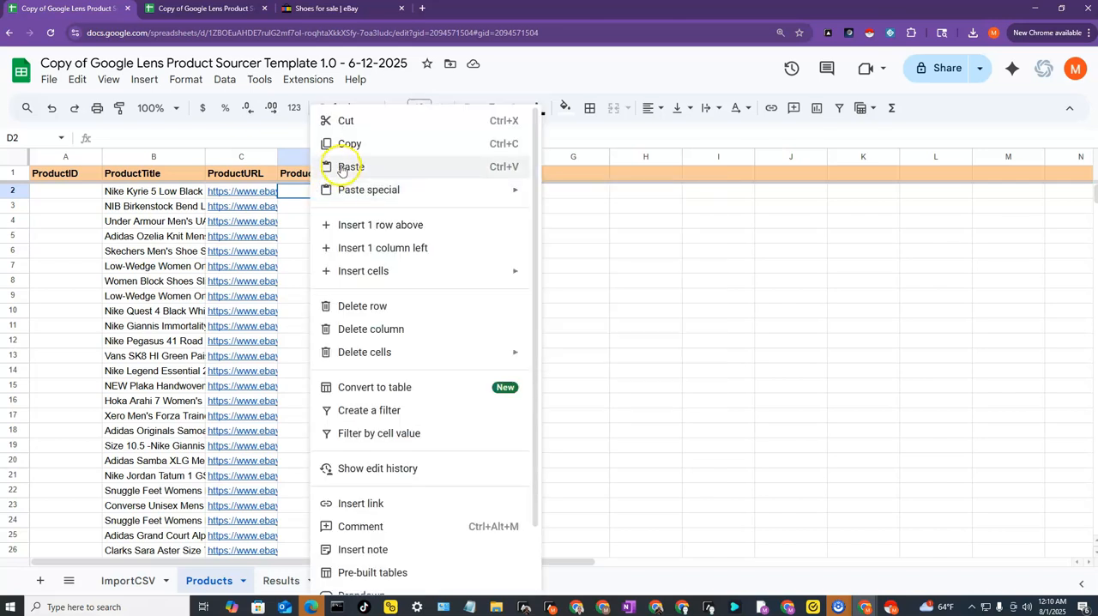
click(341, 168)
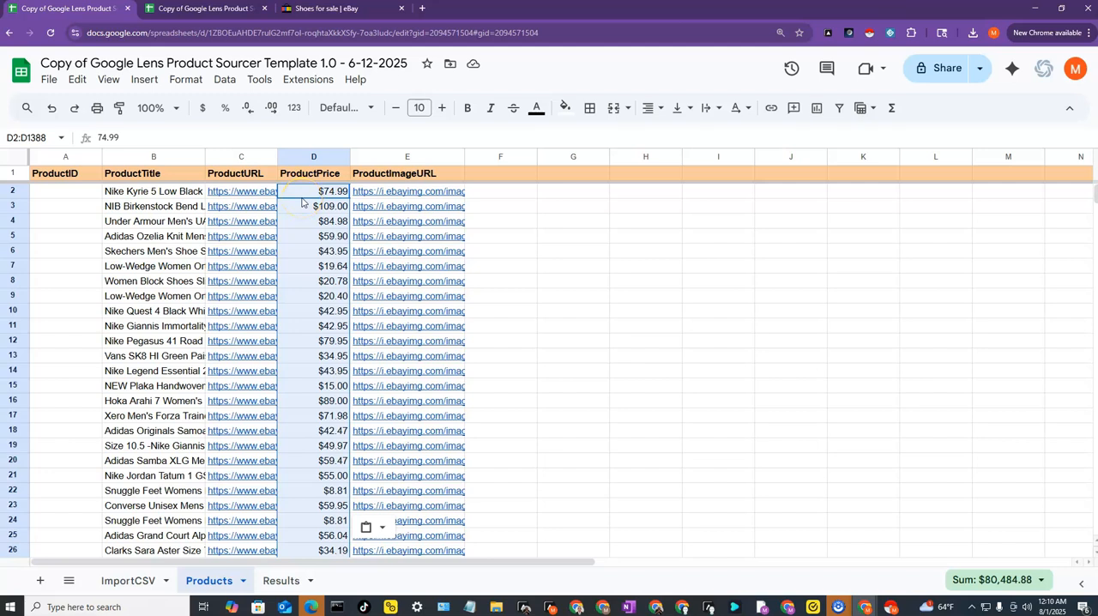
- Left-align the pasted prices in D2:D1388 of the ProductPrice column
click(649, 114)
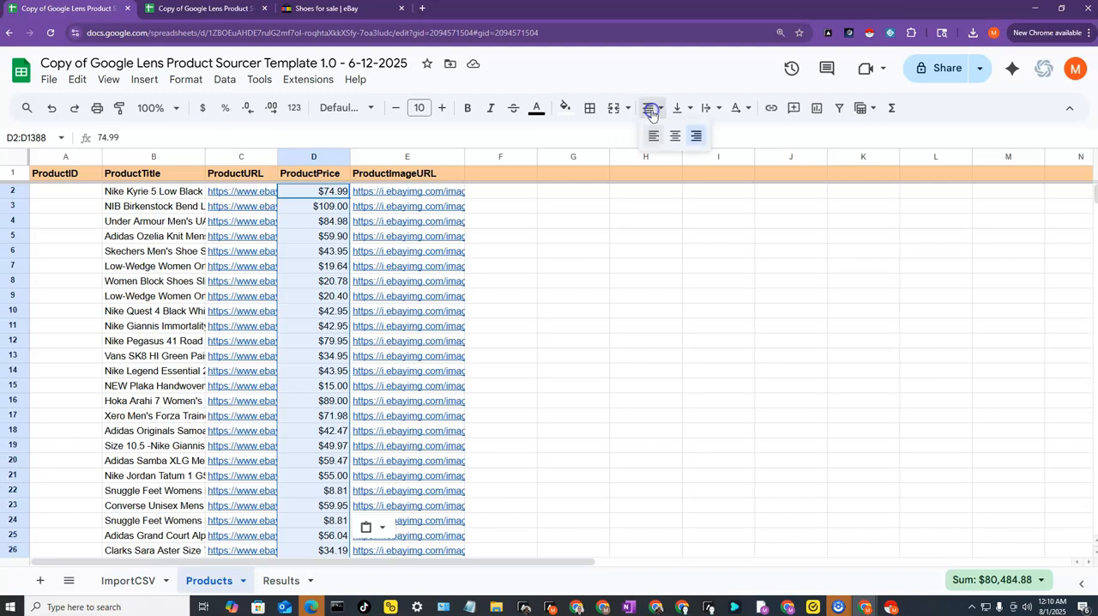
click(650, 131)
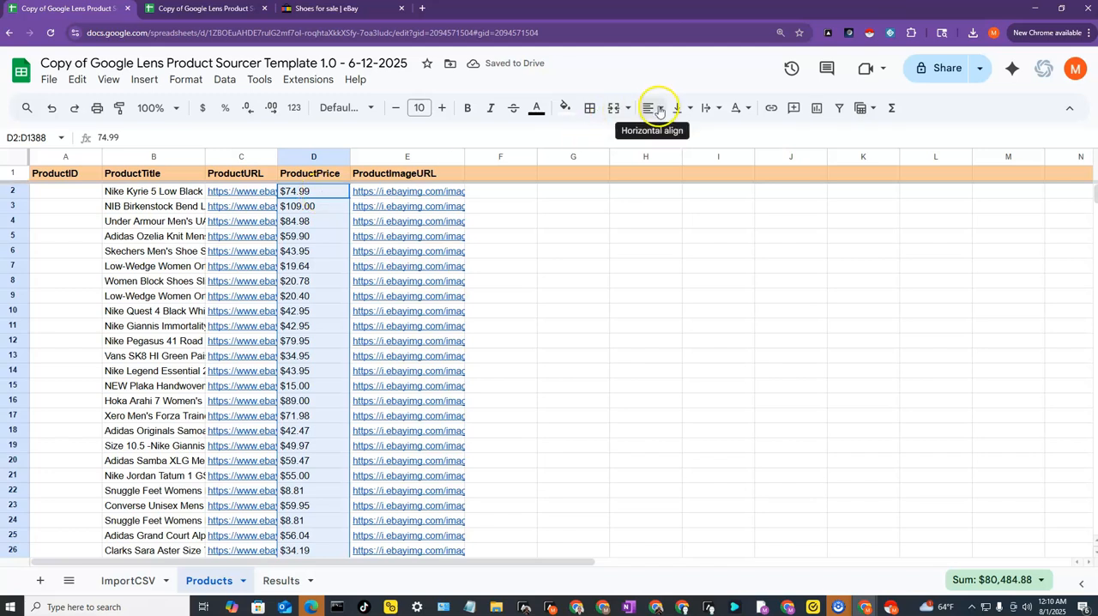
click(321, 196)
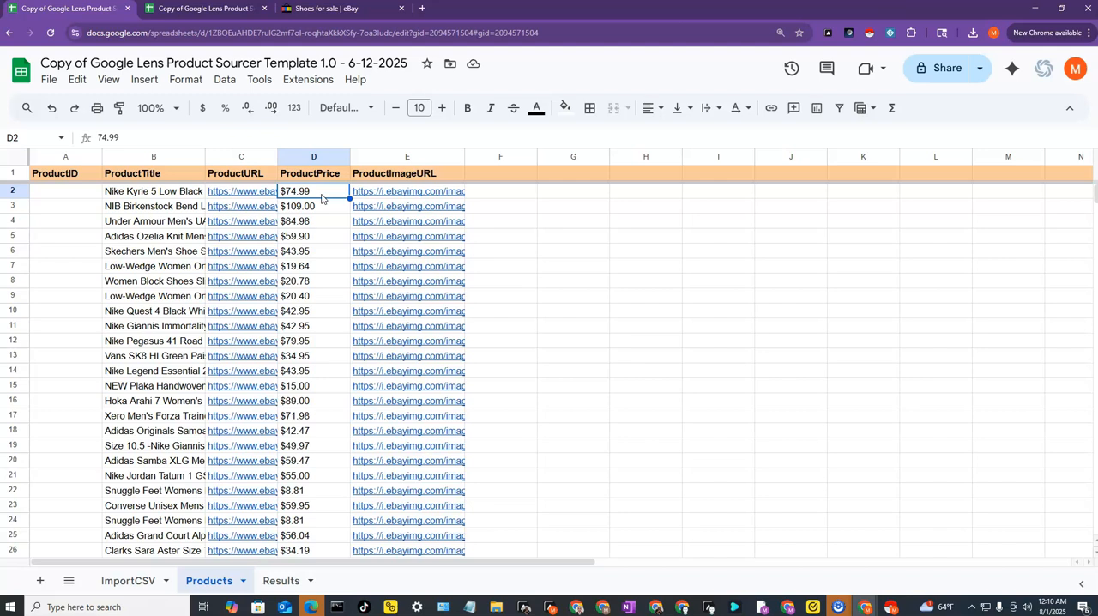
click(181, 198)
drag(182, 198, 416, 285)
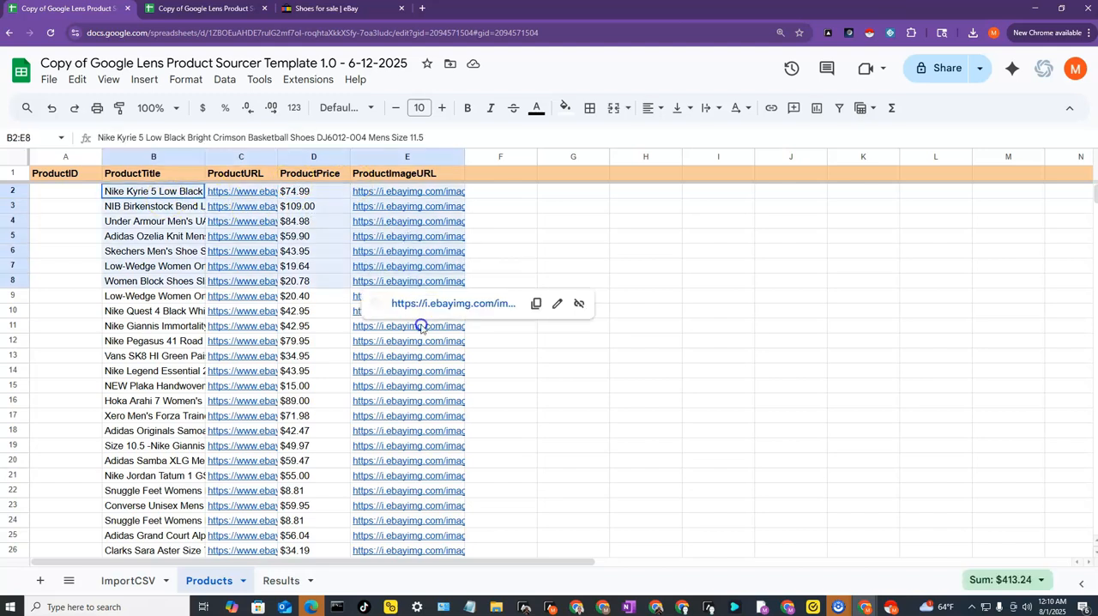
drag(420, 326, 424, 388)
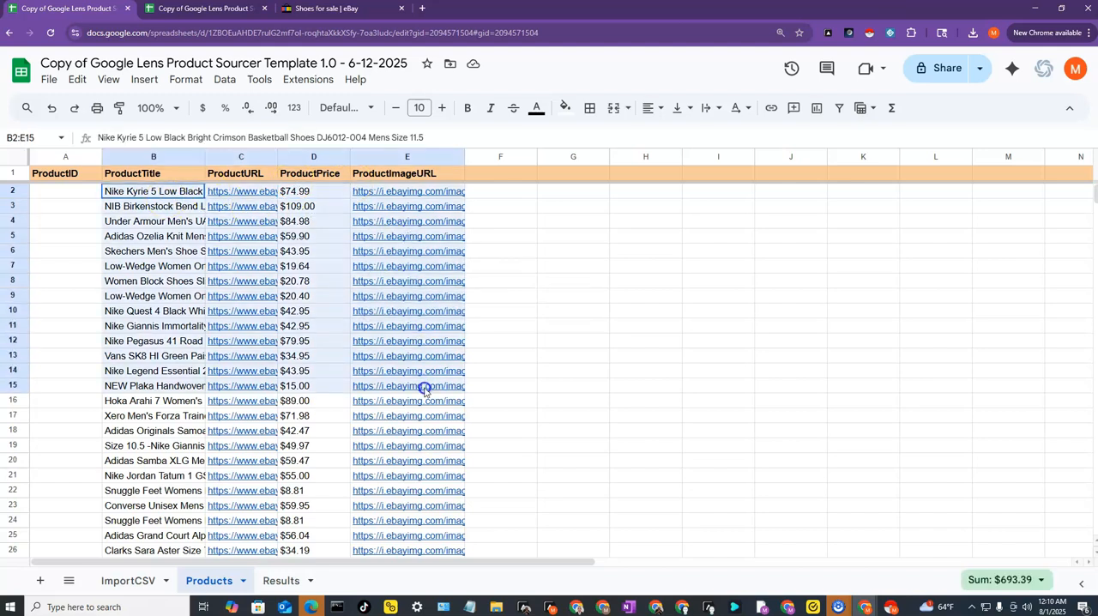
click(83, 196)
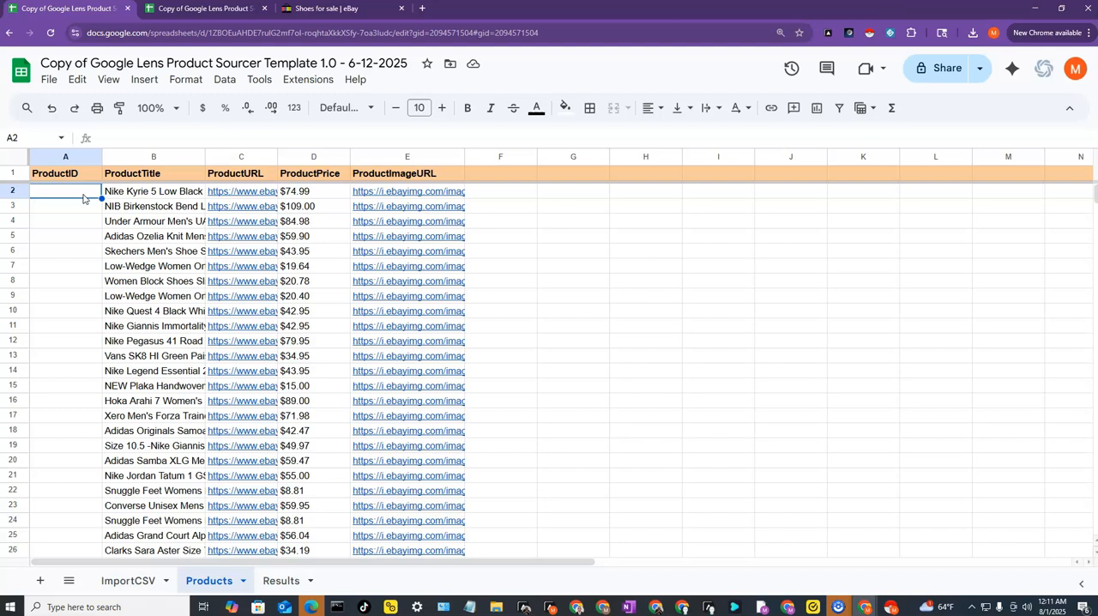
click(443, 190)
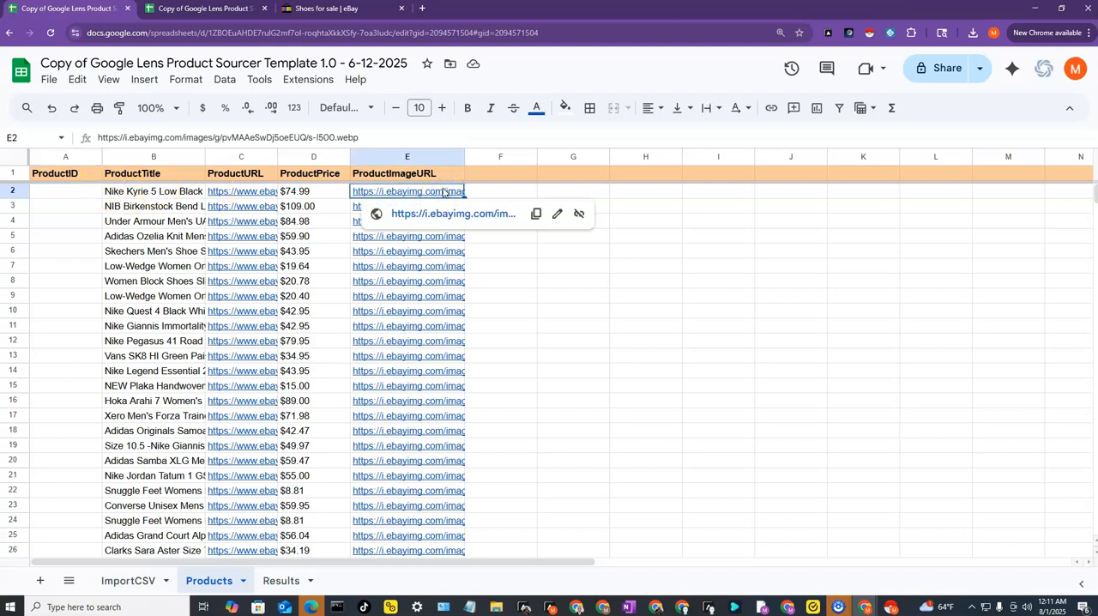
click(89, 197)
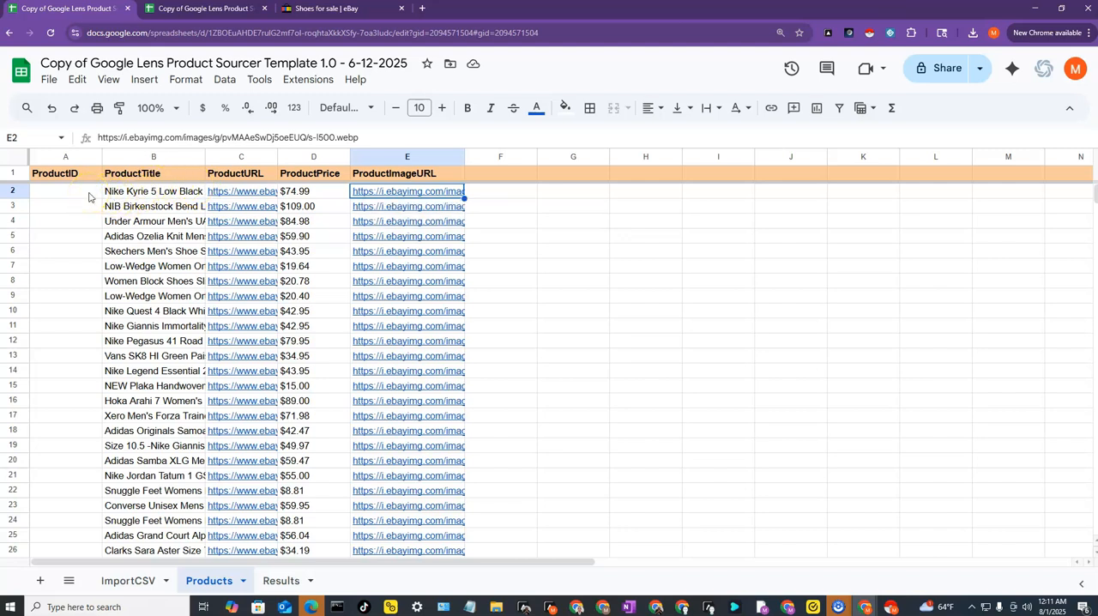
- Enter the starting IDs 1, 2 and 3 in cells A2 to A4 of the ProductID column
click(88, 198)
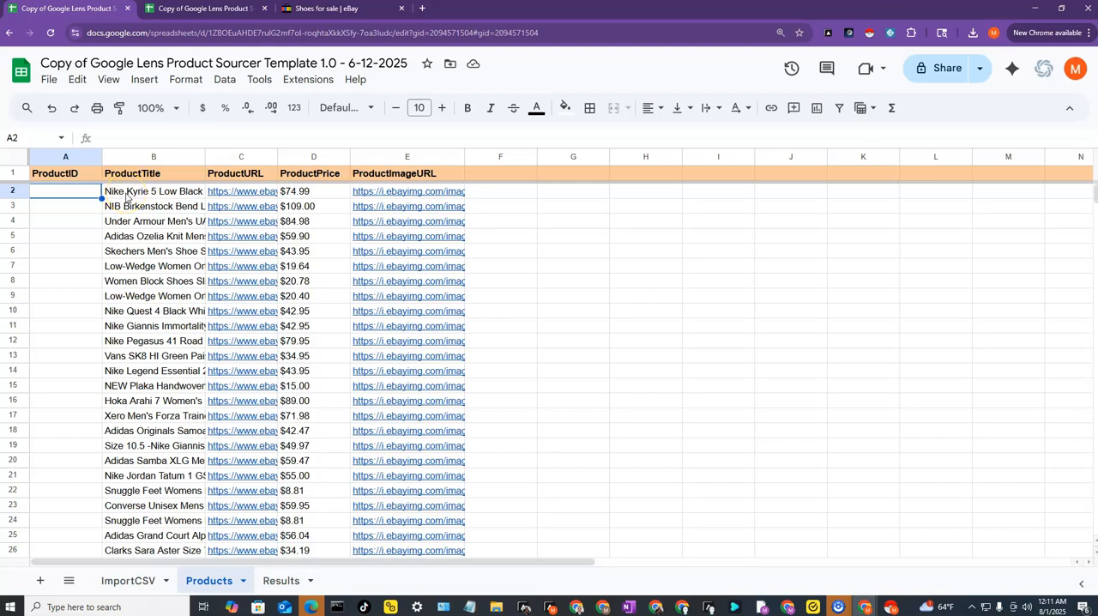
text(1)
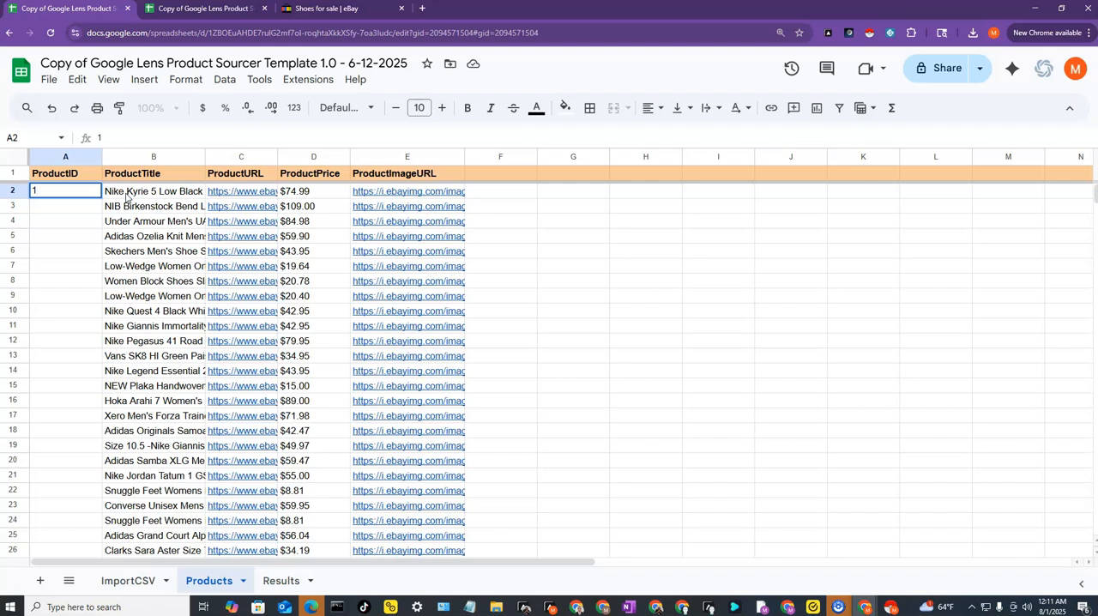
click(81, 210)
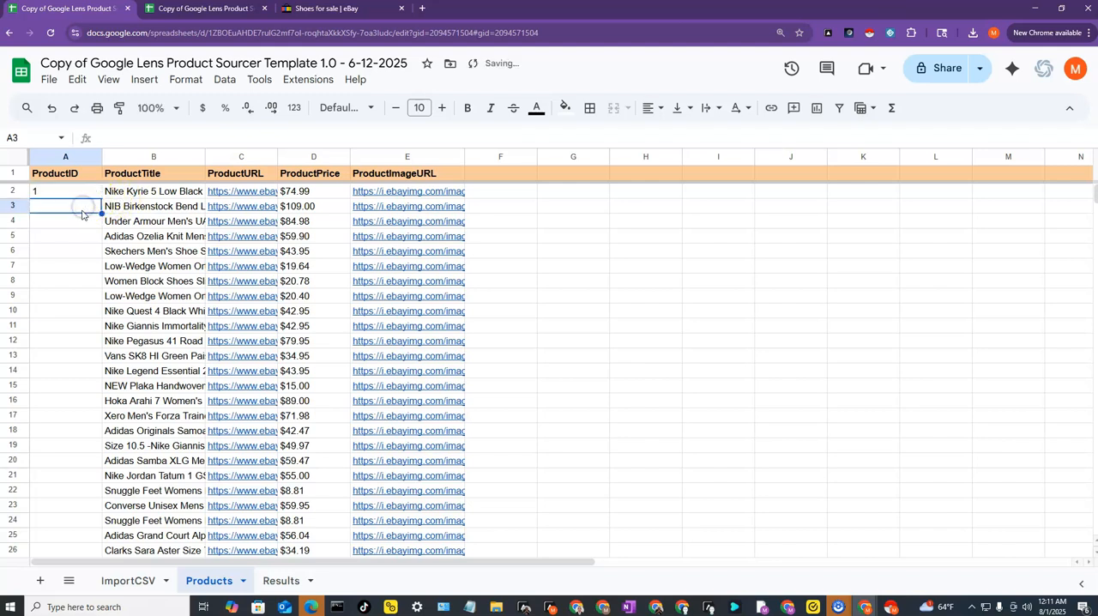
text(2)
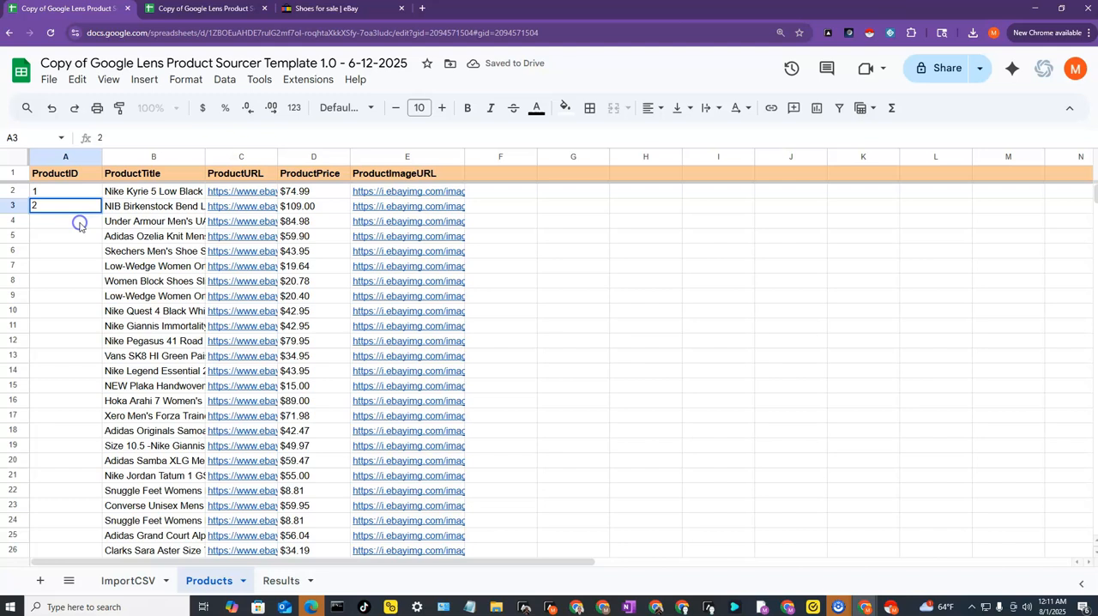
click(78, 225)
text(3)
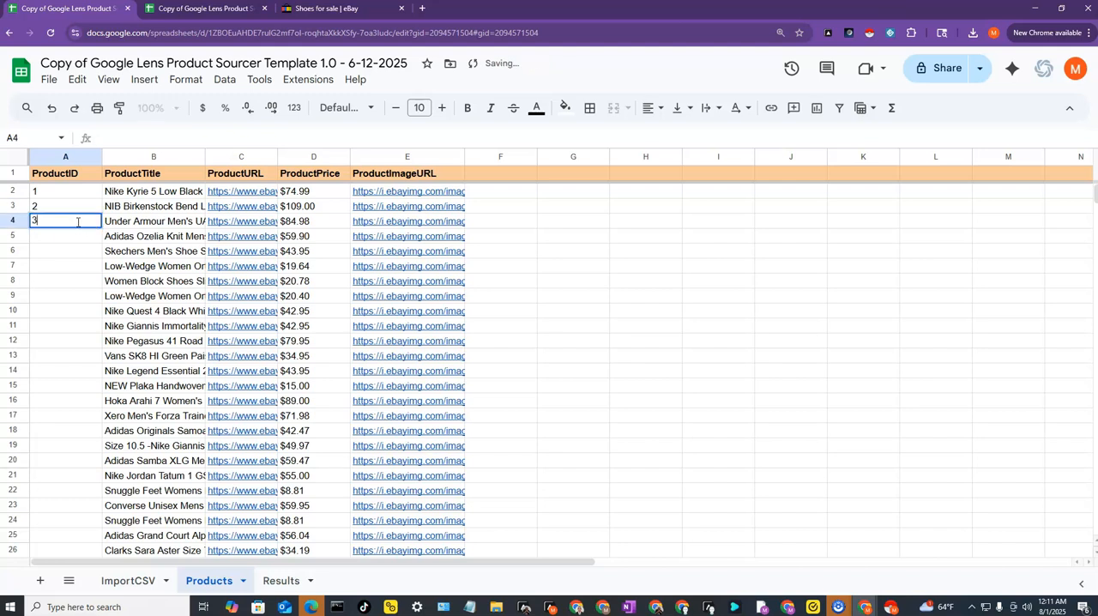
click(77, 234)
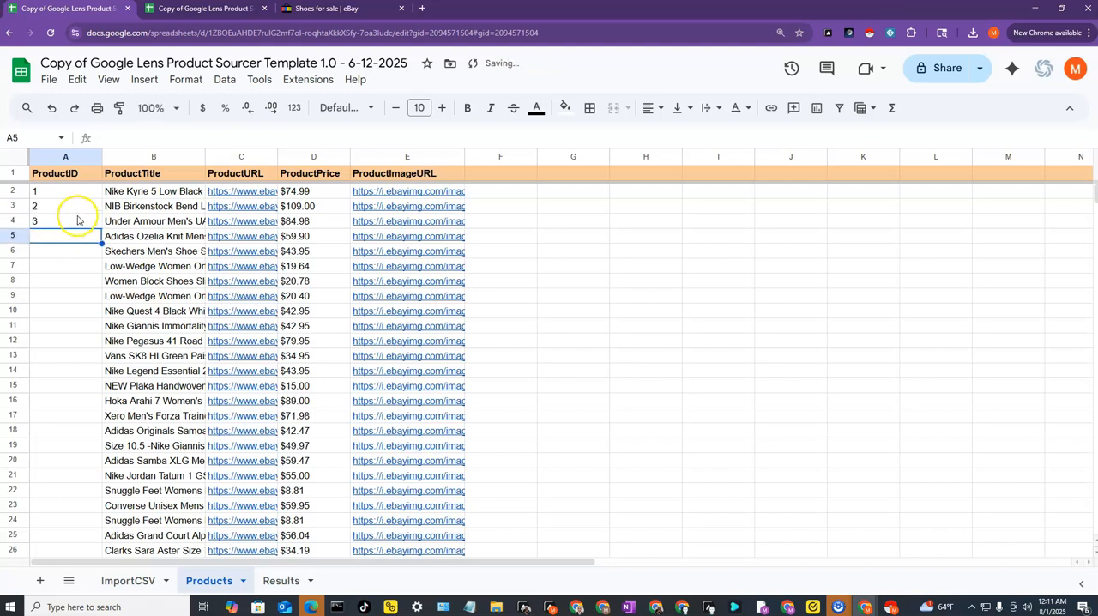
- Extend the number series in A2:A4 down the ProductID column for all product rows
click(64, 193)
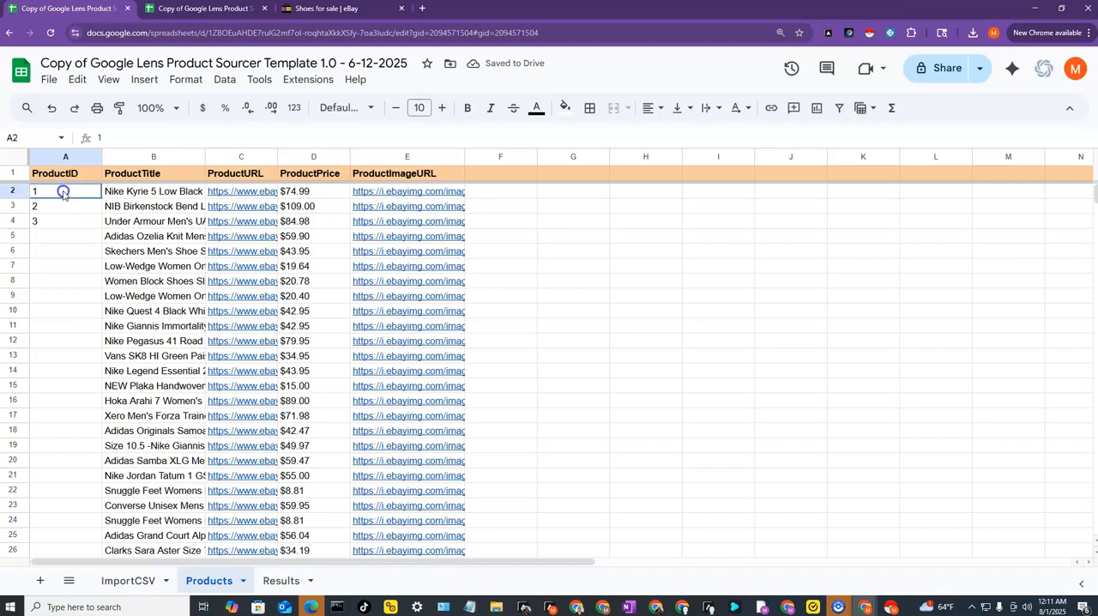
drag(63, 193, 72, 222)
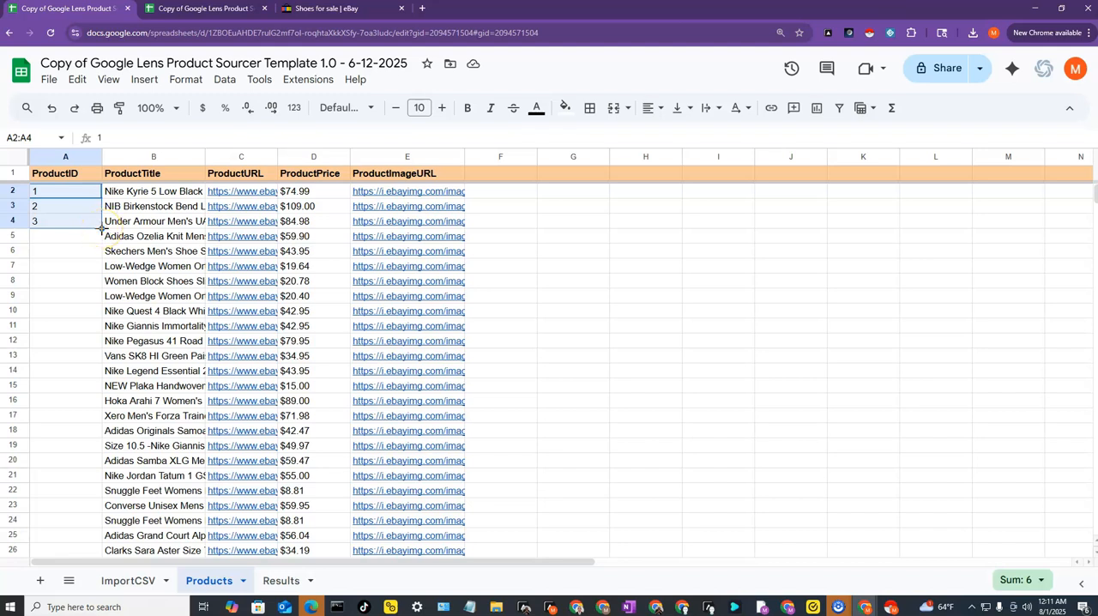
double_click(102, 228)
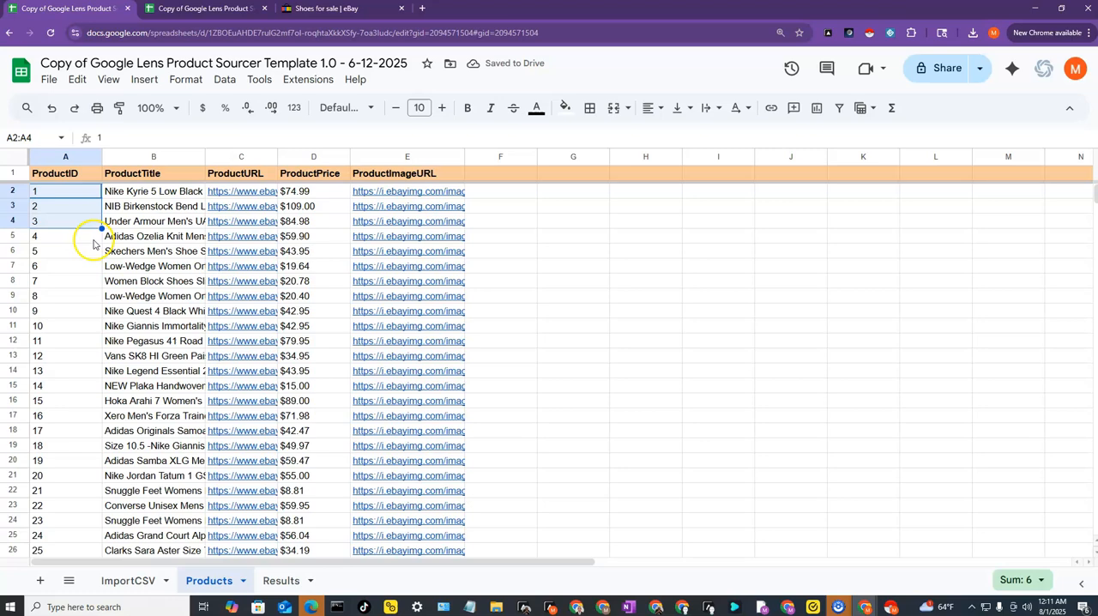
- Check the ProductID numbering down to the last product row and return to the first one
scroll(75, 382, down, 5)
scroll(78, 375, down, 7)
scroll(84, 363, up, 3)
scroll(84, 363, up, 10)
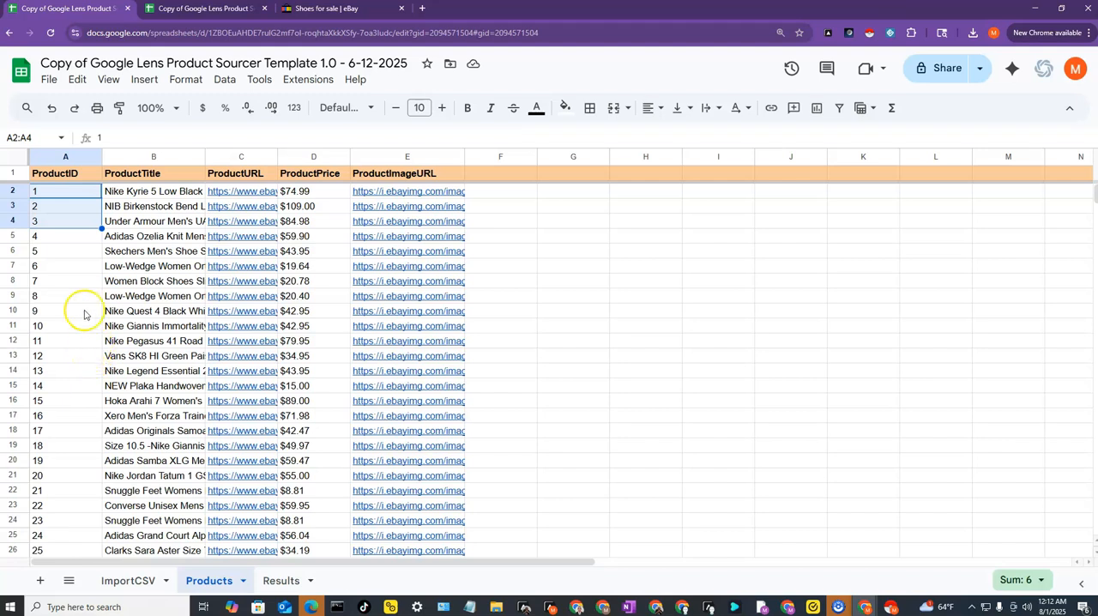
click(81, 196)
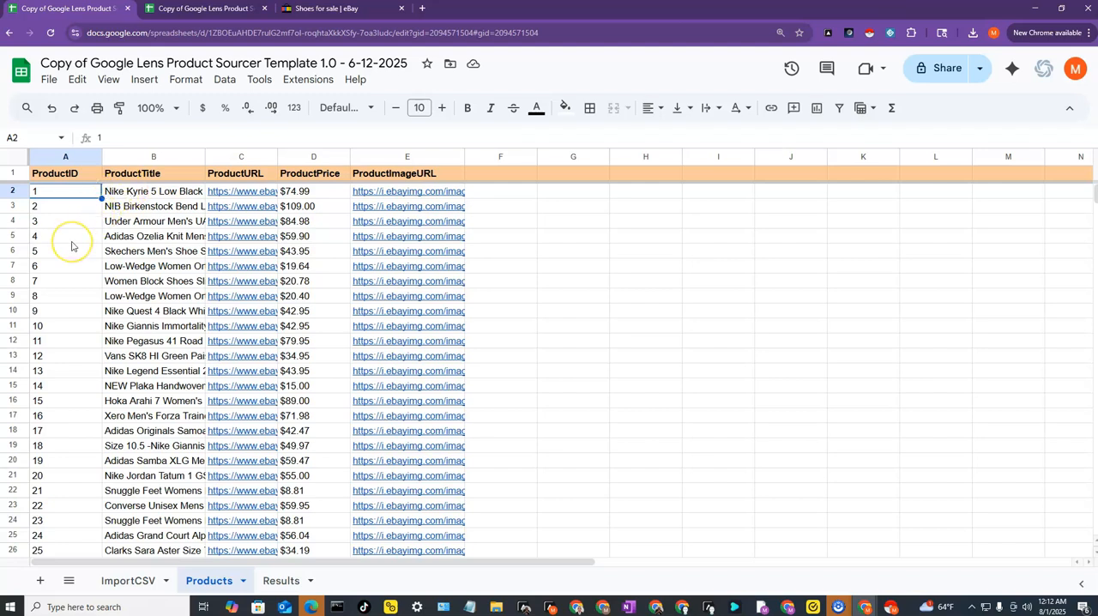
key(ctrl+Down)
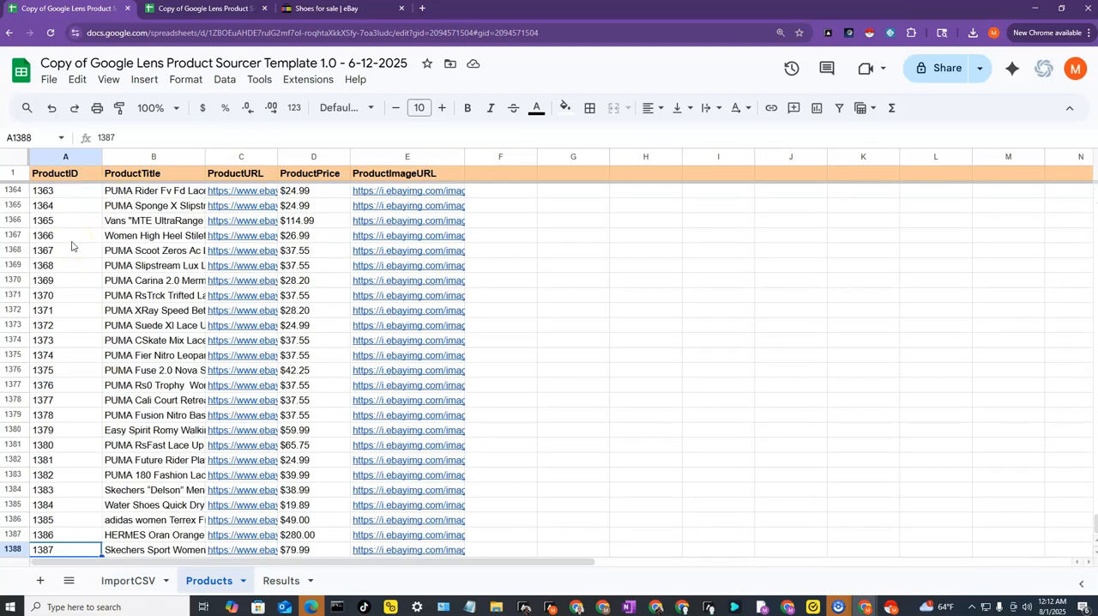
scroll(76, 488, down, 1)
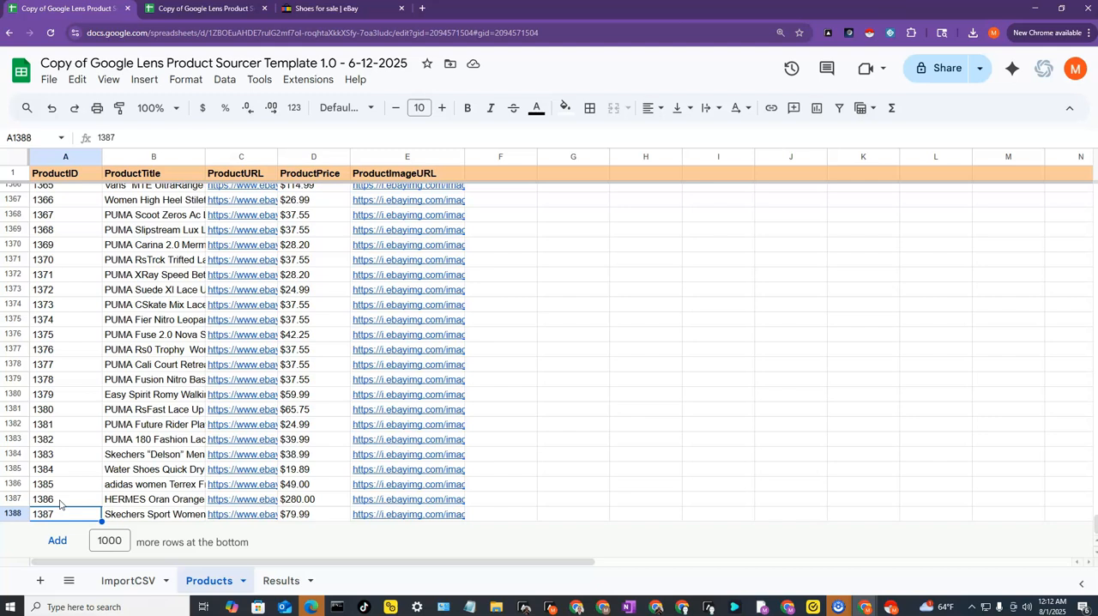
key(ctrl+Up)
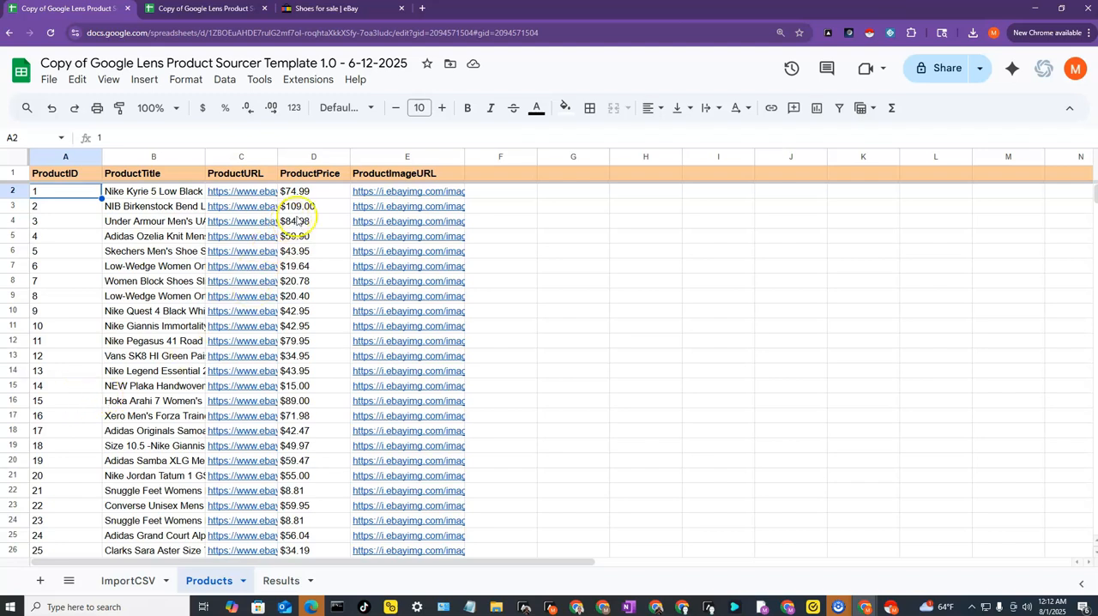
click(505, 196)
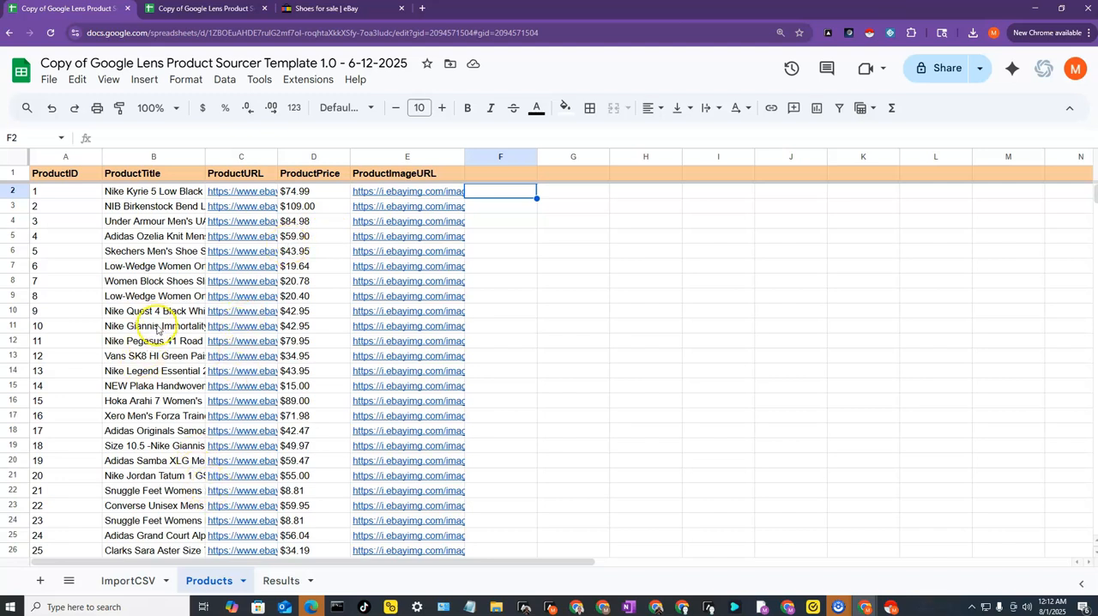
click(133, 581)
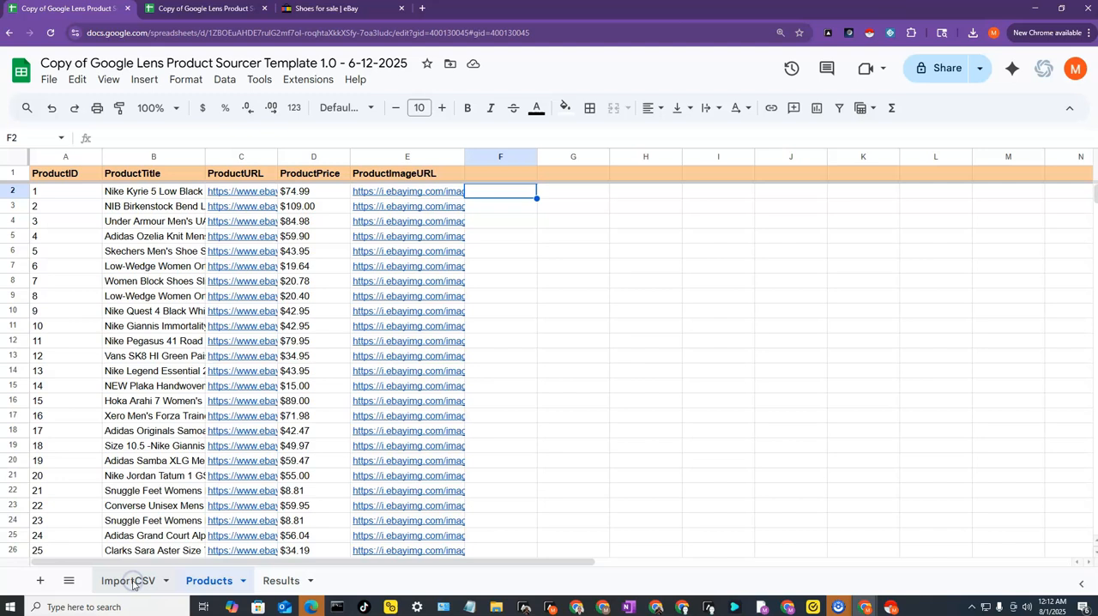
click(206, 587)
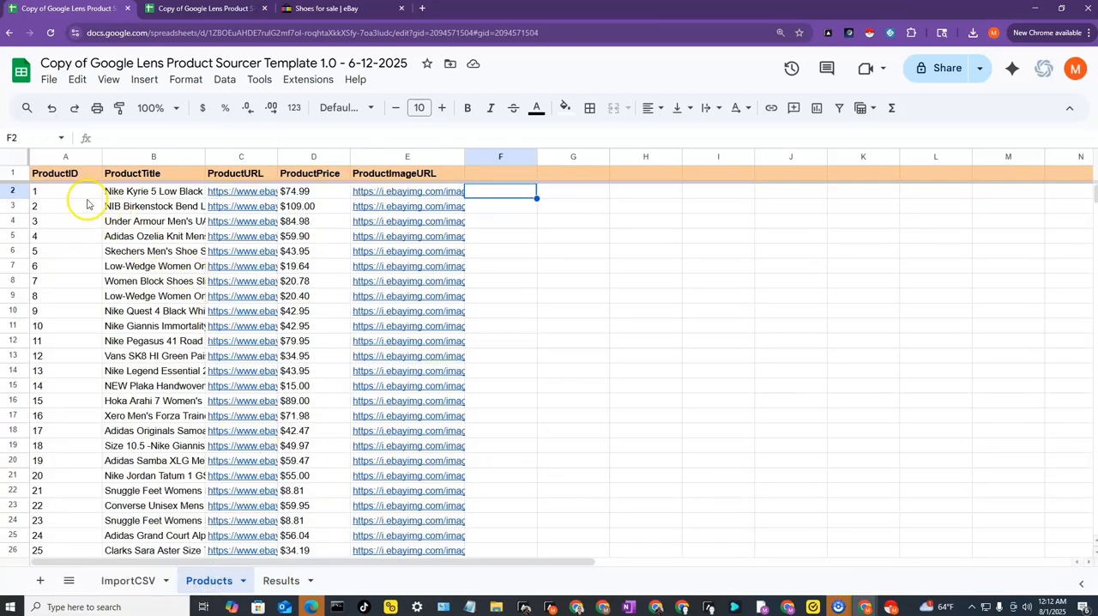
click(79, 196)
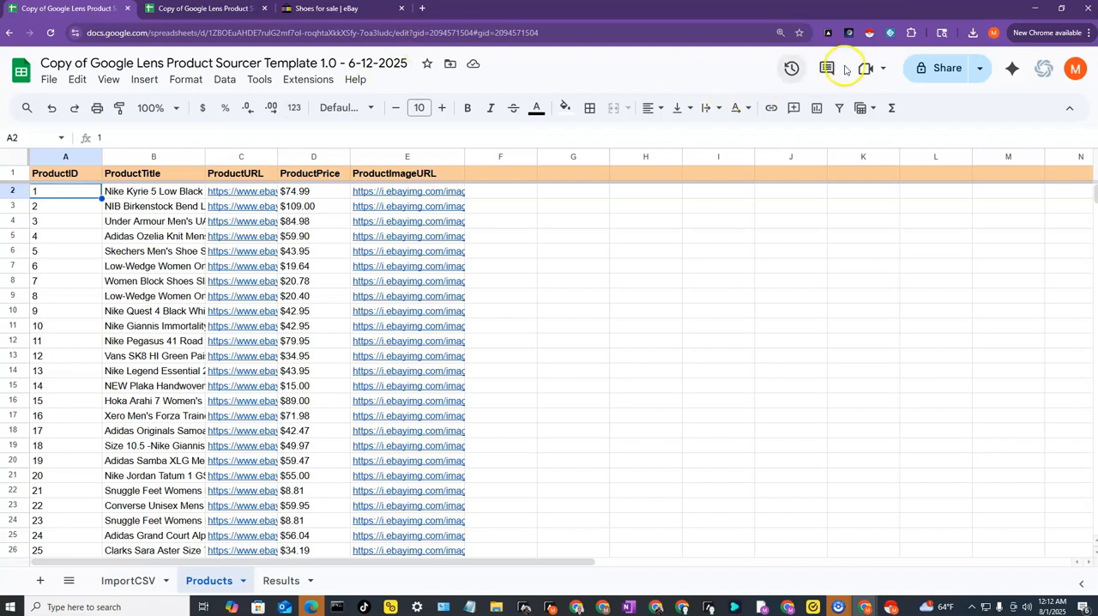
click(319, 9)
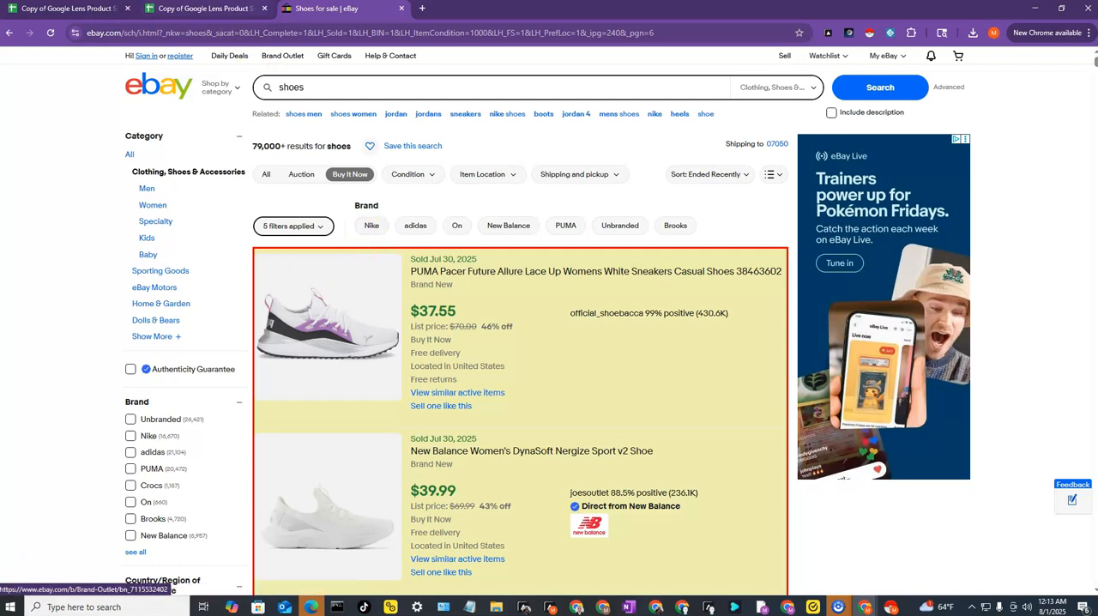
click(96, 10)
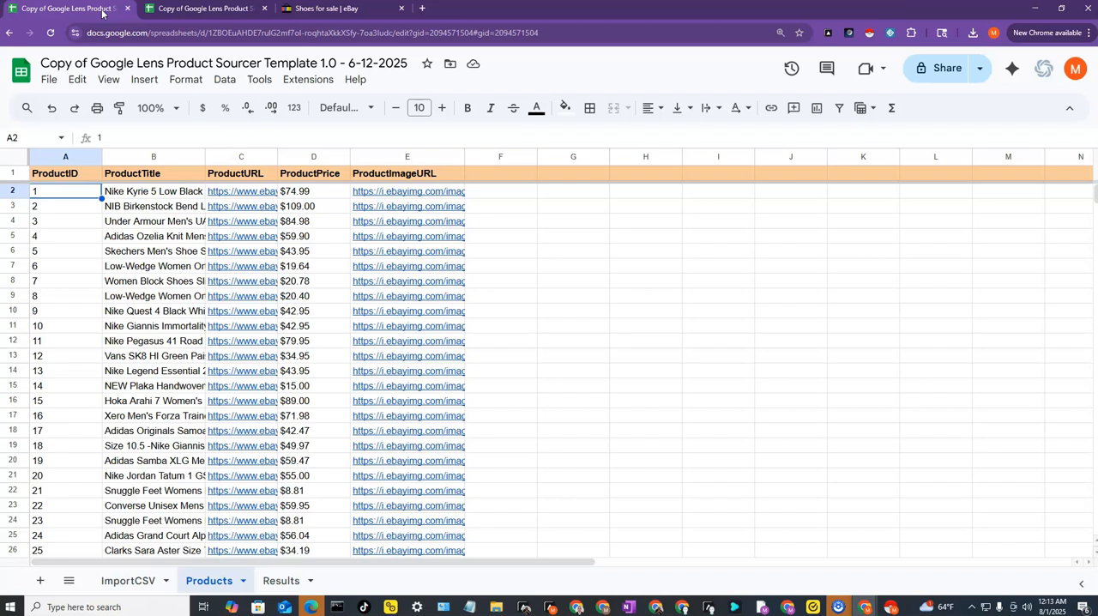
- Examine the Map Sheets and ImportCSV sheets in the Template 2.0 spreadsheet, and return to the Template 1.0 Products sheet
click(165, 9)
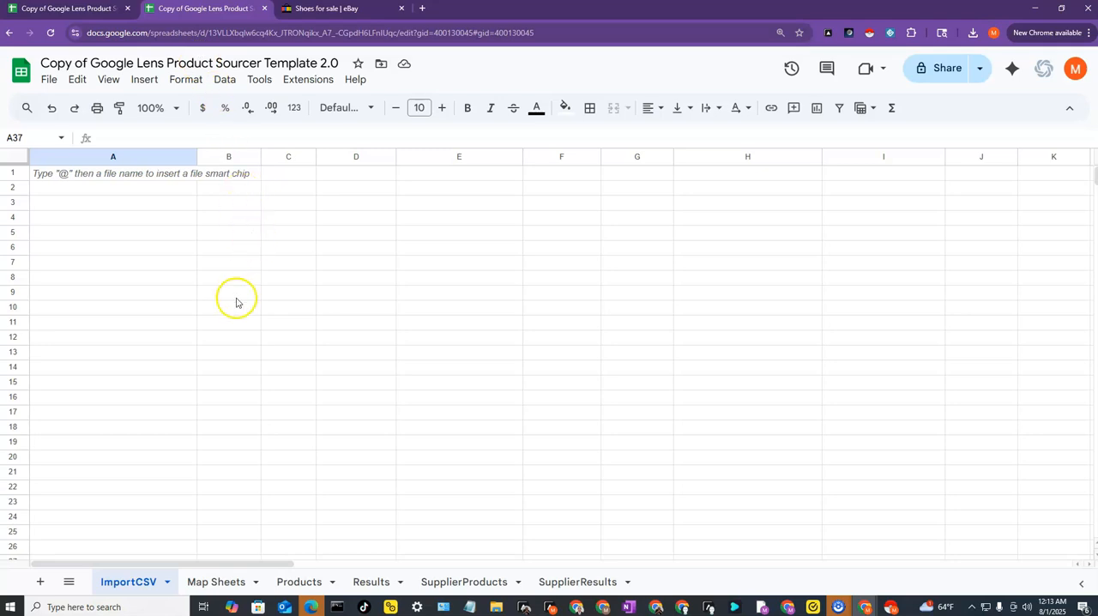
click(220, 582)
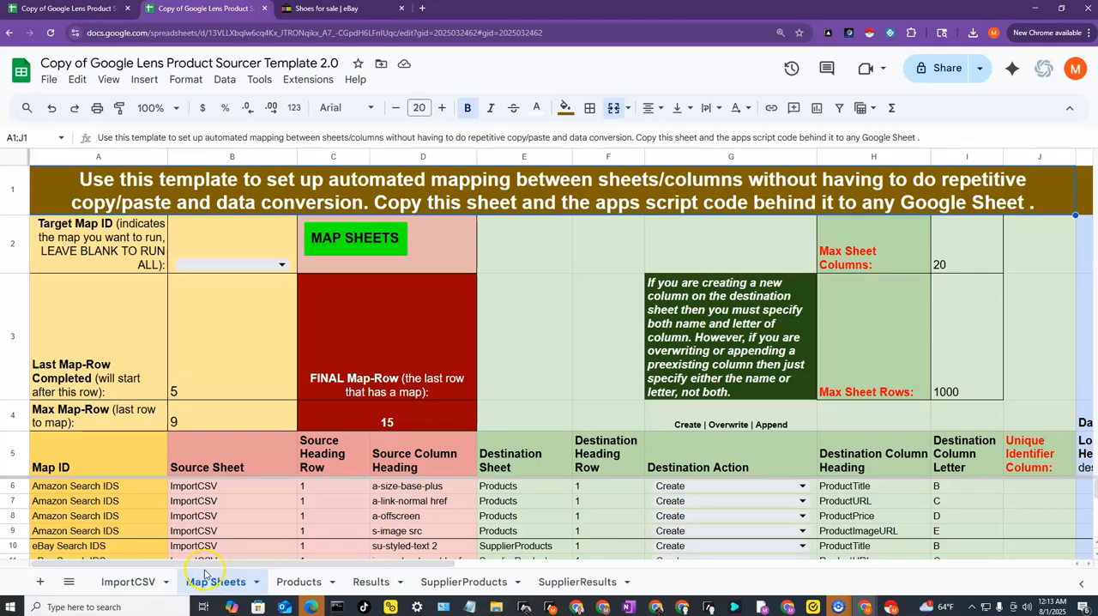
click(143, 583)
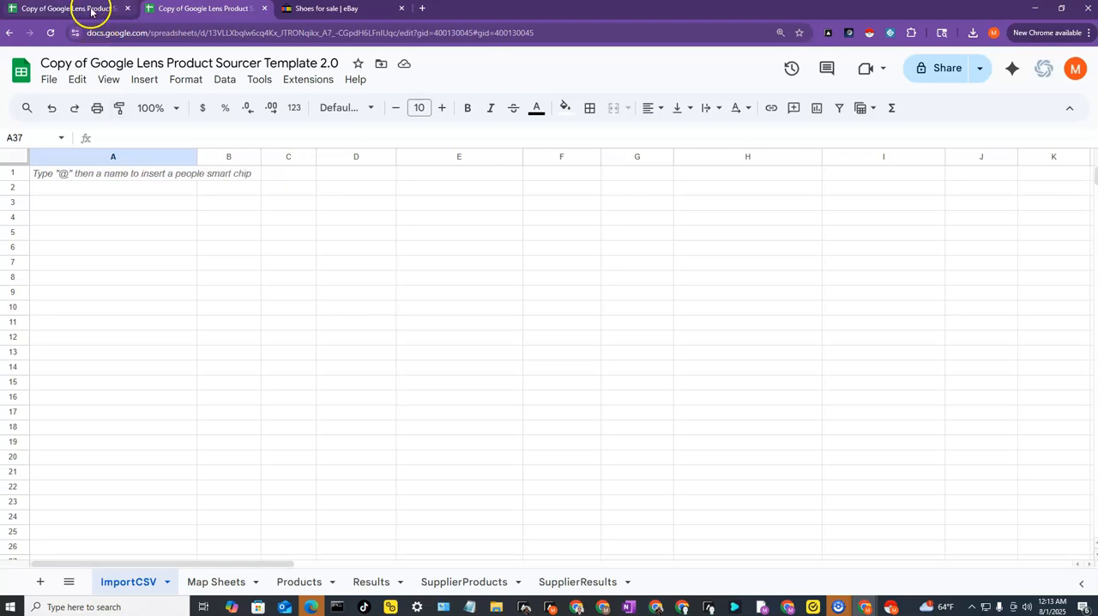
click(214, 582)
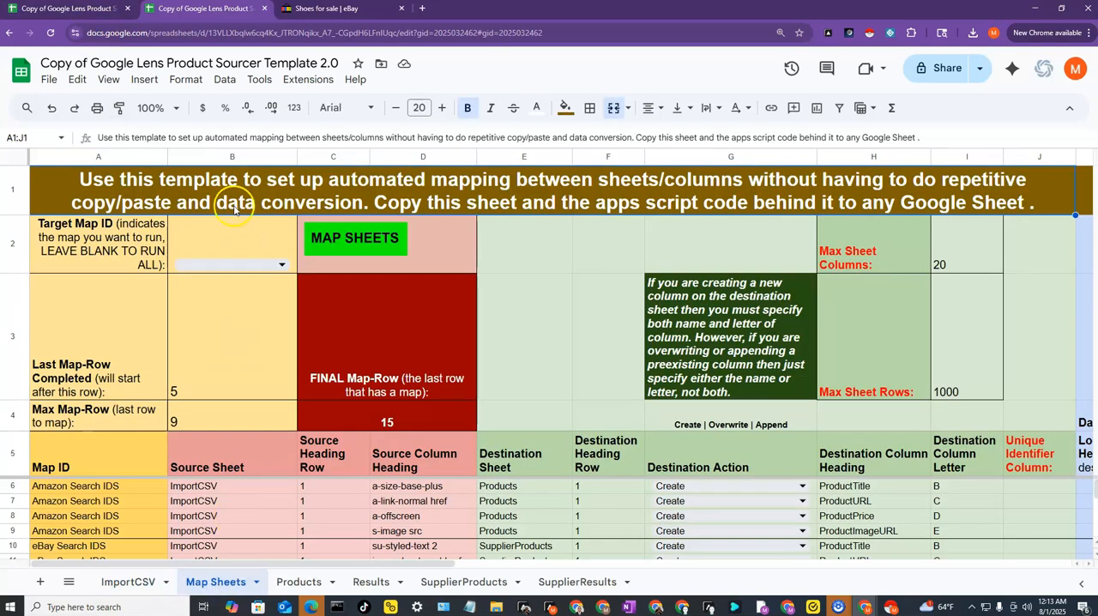
click(142, 580)
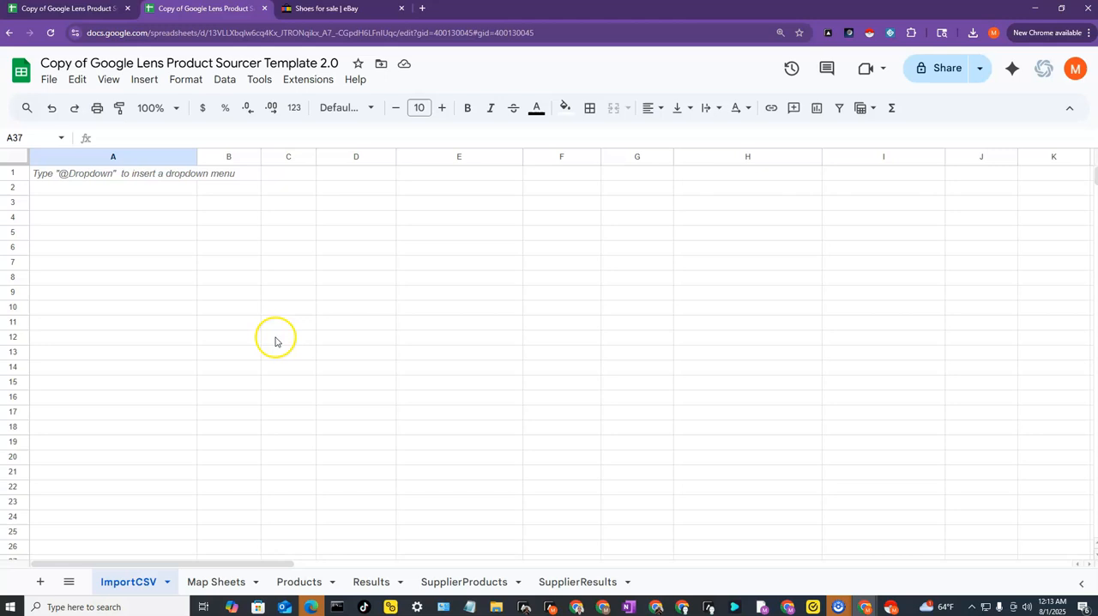
click(85, 14)
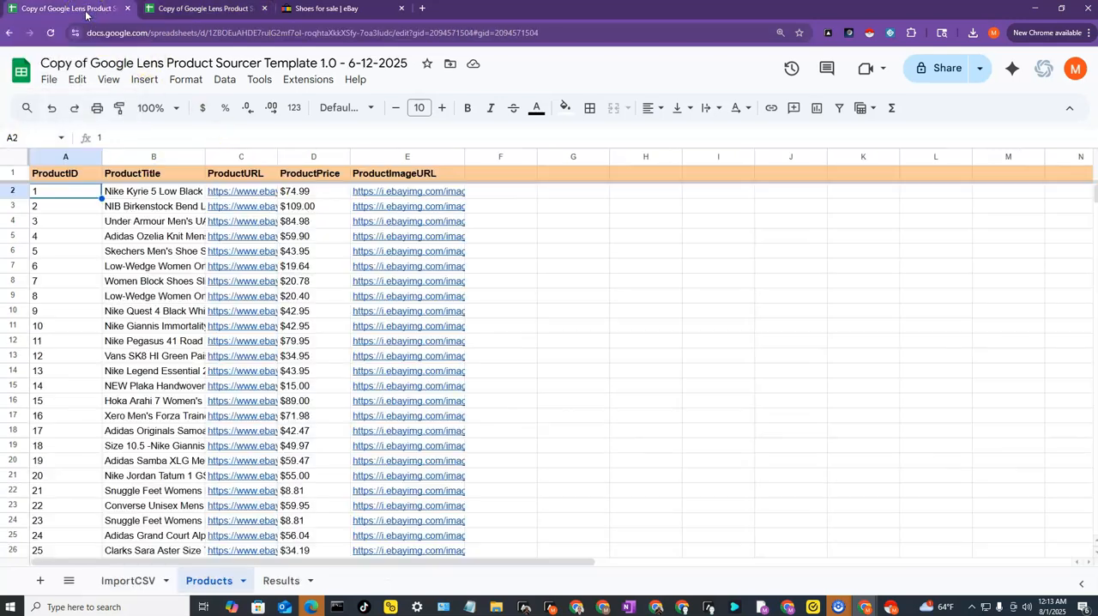